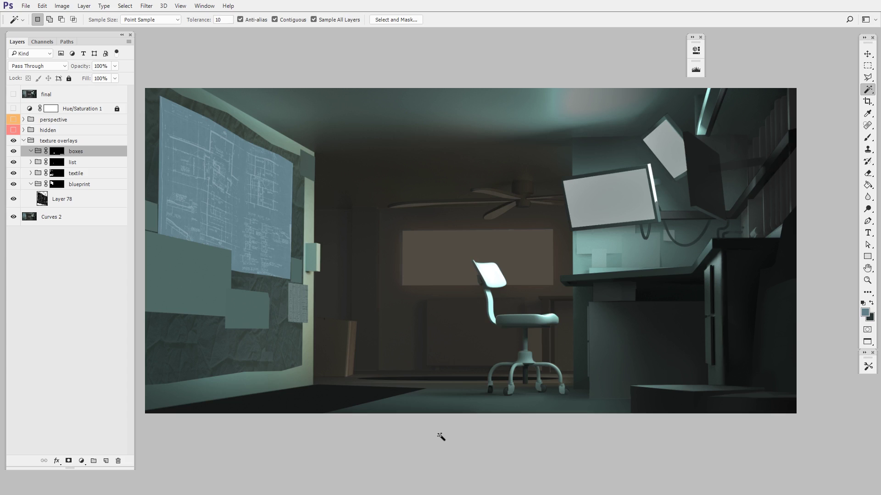
Step: Examine the storage boxes and lower areas of the room painting
{"action": "scroll", "coordinate": [433, 324], "scroll_direction": "up", "scroll_amount": 3}
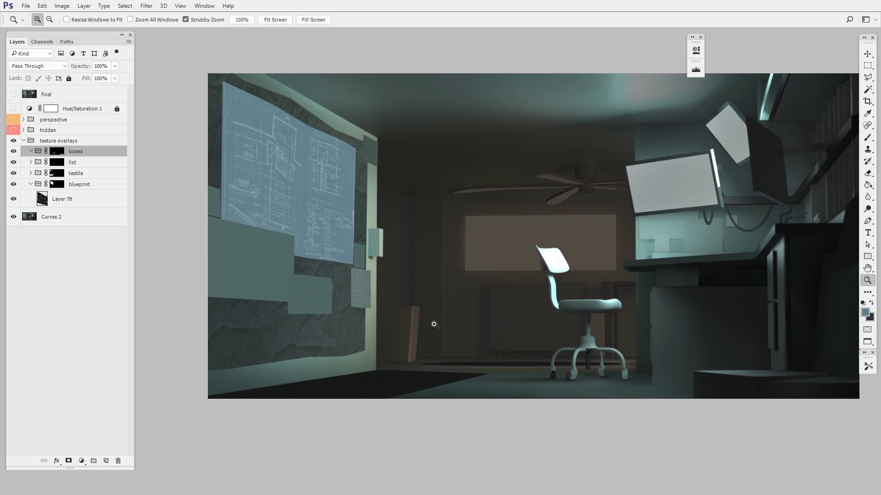
{"action": "left_click_drag", "start_coordinate": [567, 400], "coordinate": [796, 412]}
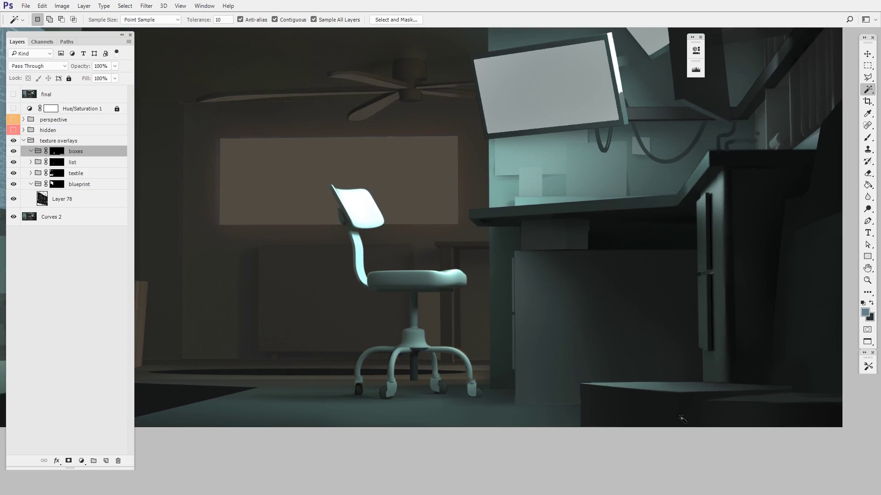
{"action": "scroll", "coordinate": [599, 398], "scroll_direction": "right", "scroll_amount": 5}
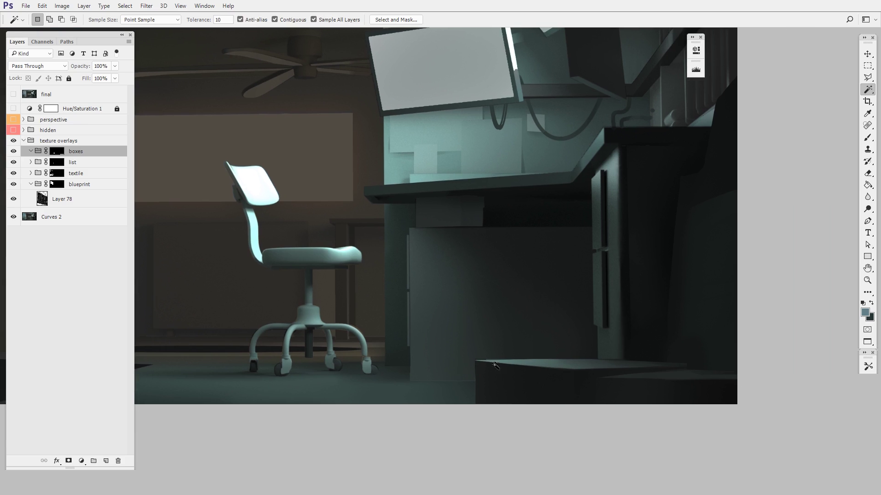
{"action": "scroll", "coordinate": [468, 400], "scroll_direction": "left", "scroll_amount": 10}
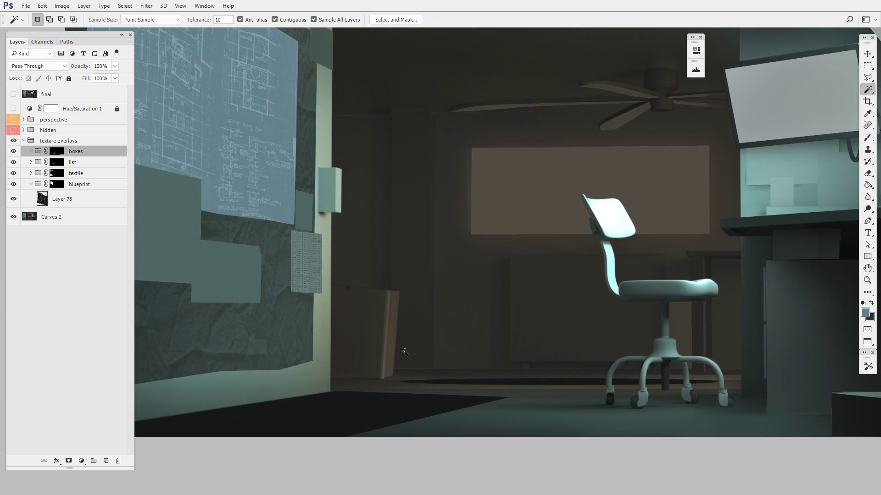
Step: Switch to the cardboard box photo document and inspect the box's perspective, edges and surfaces
{"action": "key", "text": "ctrl+Tab"}
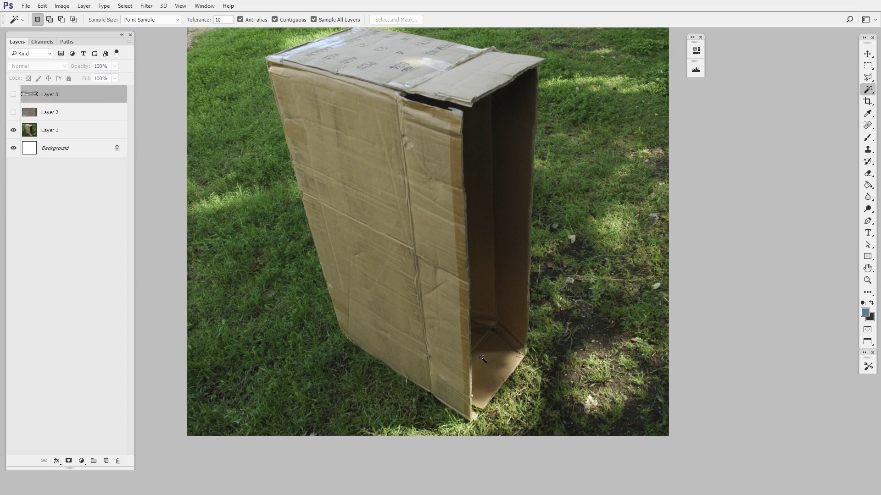
{"action": "left_click_drag", "start_coordinate": [496, 364], "coordinate": [523, 392]}
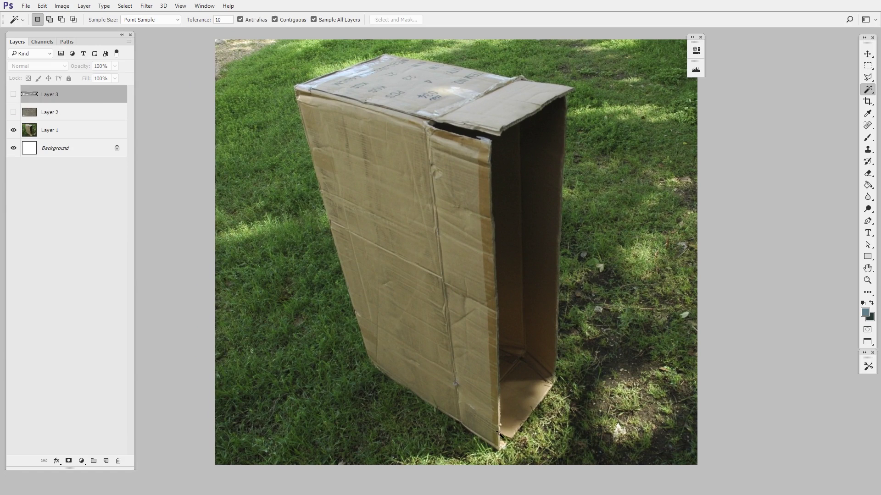
{"action": "left_click_drag", "start_coordinate": [511, 430], "coordinate": [475, 379]}
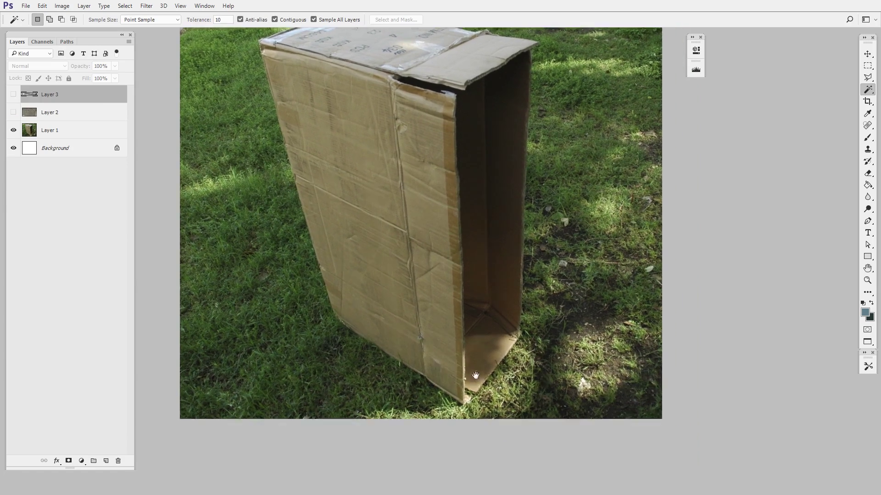
{"action": "key", "text": "z"}
{"action": "double_click", "coordinate": [477, 381]}
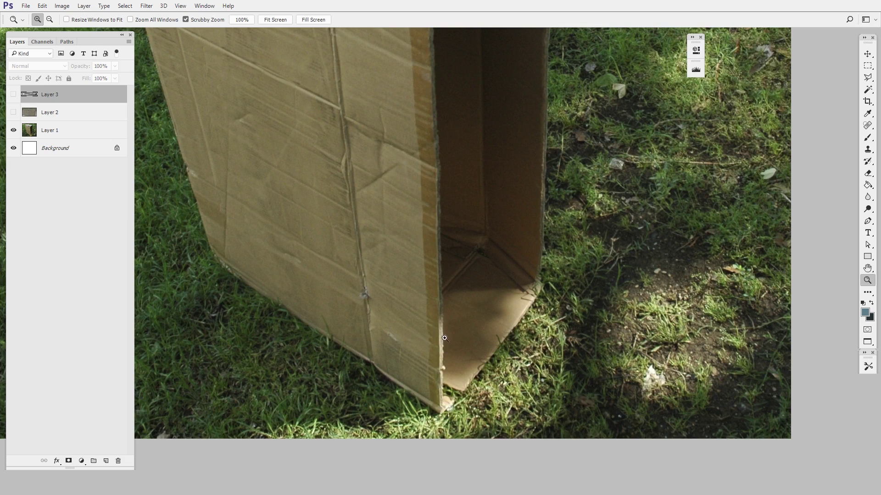
{"action": "left_click_drag", "start_coordinate": [464, 322], "coordinate": [493, 419]}
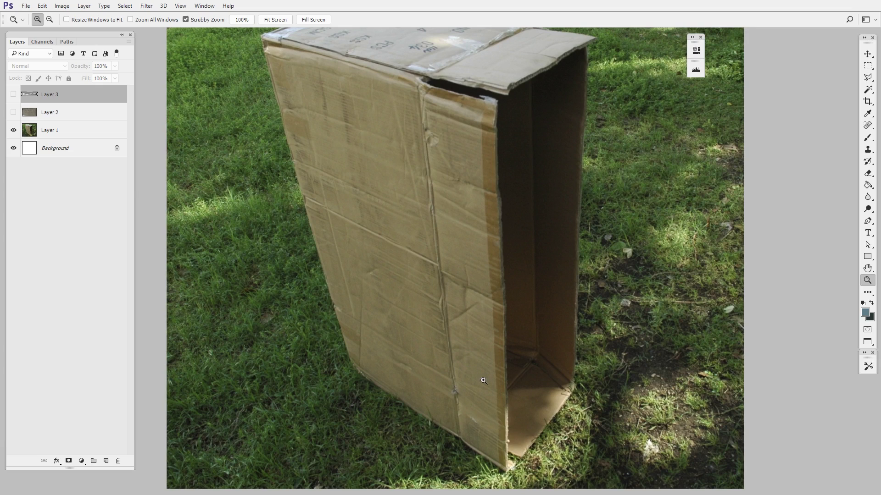
{"action": "key", "text": "ctrl+minus"}
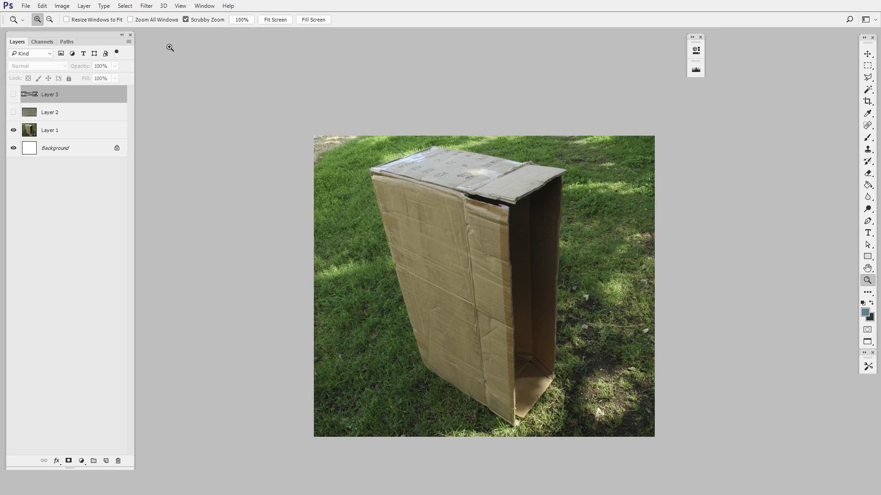
Step: Show the grid over the cardboard box photo
{"action": "left_click", "coordinate": [181, 5]}
{"action": "mouse_move", "coordinate": [239, 163]}
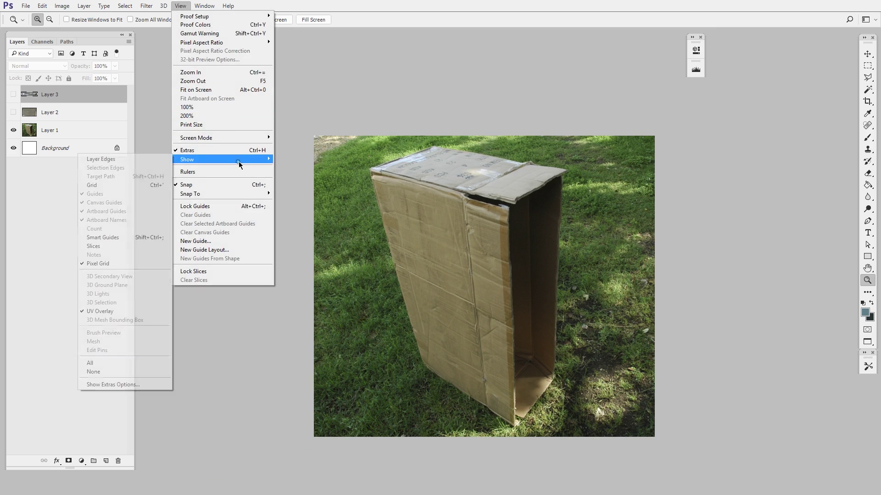
{"action": "left_click", "coordinate": [140, 185]}
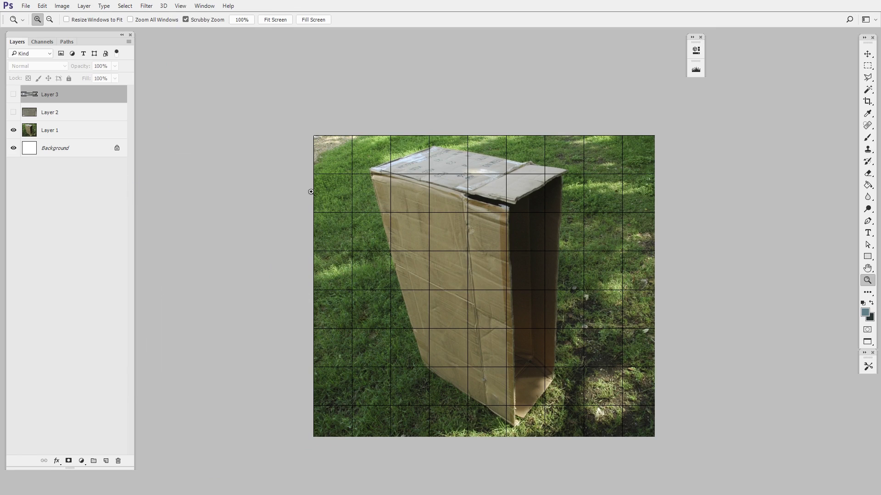
Step: Outline the large front face of the cardboard box on Layer 1 with a polygonal lasso selection
{"action": "left_click", "coordinate": [527, 346]}
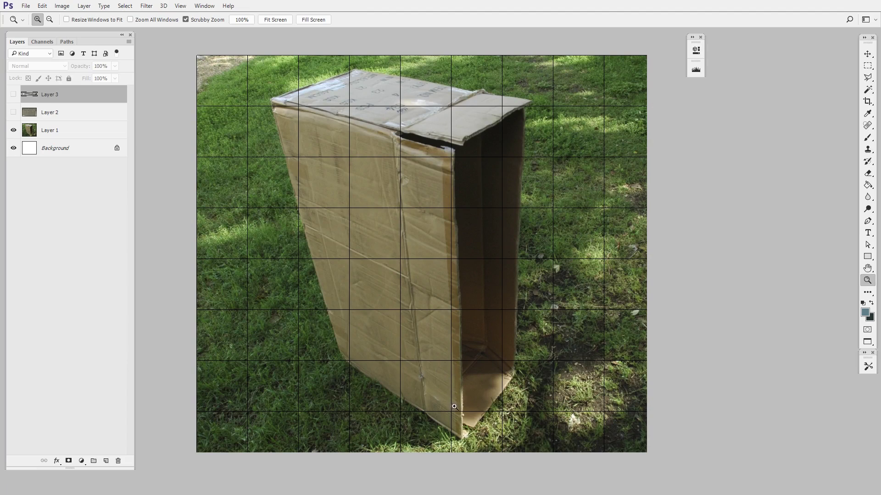
{"action": "left_click", "coordinate": [78, 132]}
{"action": "left_click", "coordinate": [867, 78]}
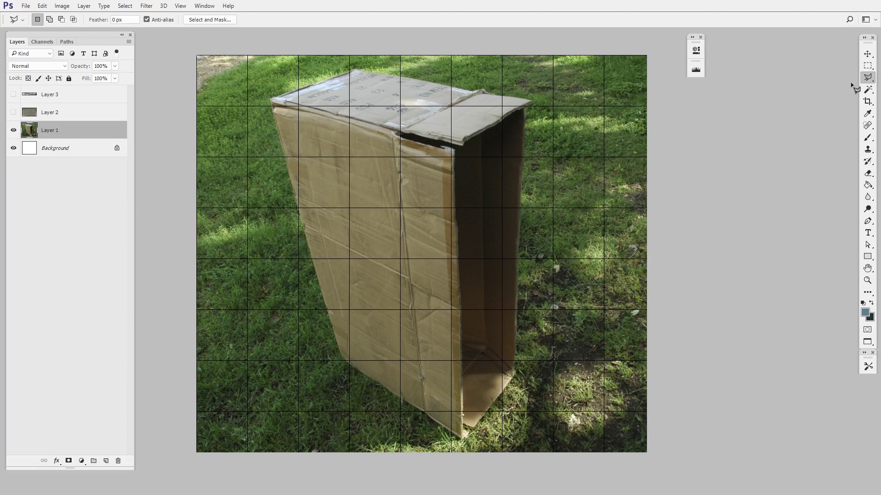
{"action": "left_click", "coordinate": [272, 100]}
{"action": "left_click", "coordinate": [452, 149]}
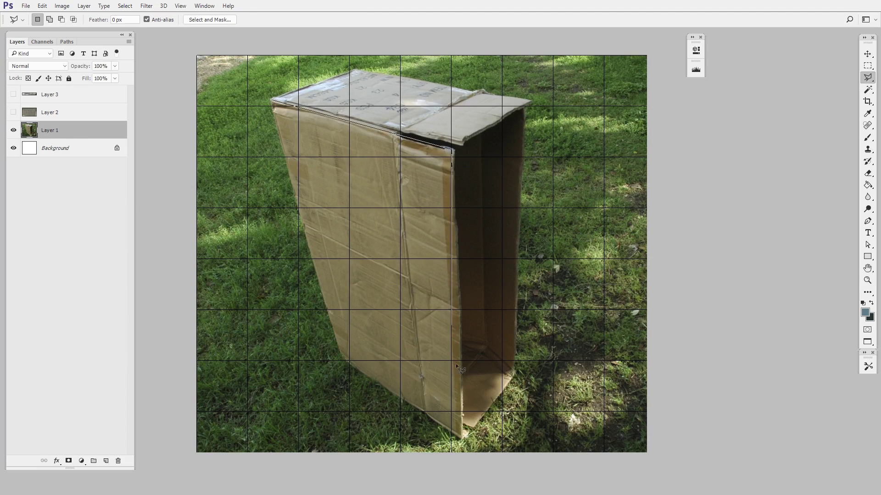
{"action": "left_click", "coordinate": [459, 436]}
{"action": "left_click", "coordinate": [341, 356]}
{"action": "left_click", "coordinate": [298, 205]}
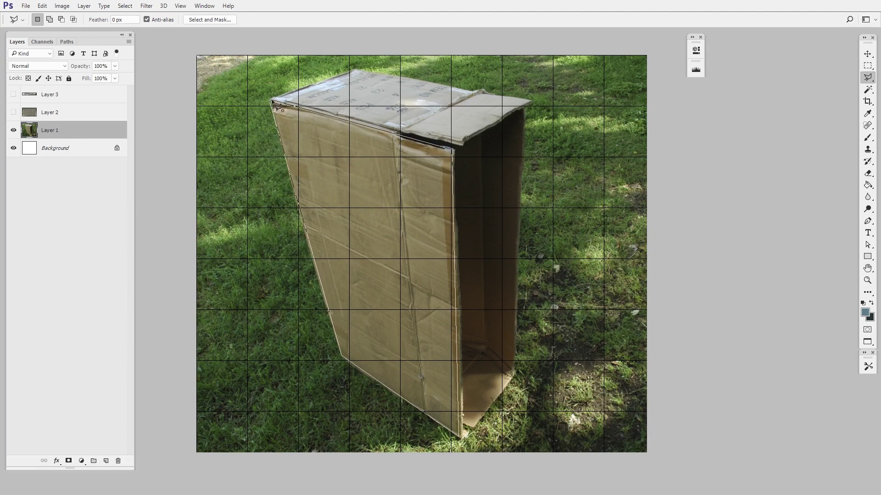
{"action": "left_click", "coordinate": [273, 101]}
Step: Copy the selected box face to a new layer, shift it sideways, and put an olive green fill layer beneath it
{"action": "key", "text": "ctrl+j"}
{"action": "key", "text": "v"}
{"action": "left_click_drag", "start_coordinate": [429, 360], "coordinate": [475, 362]}
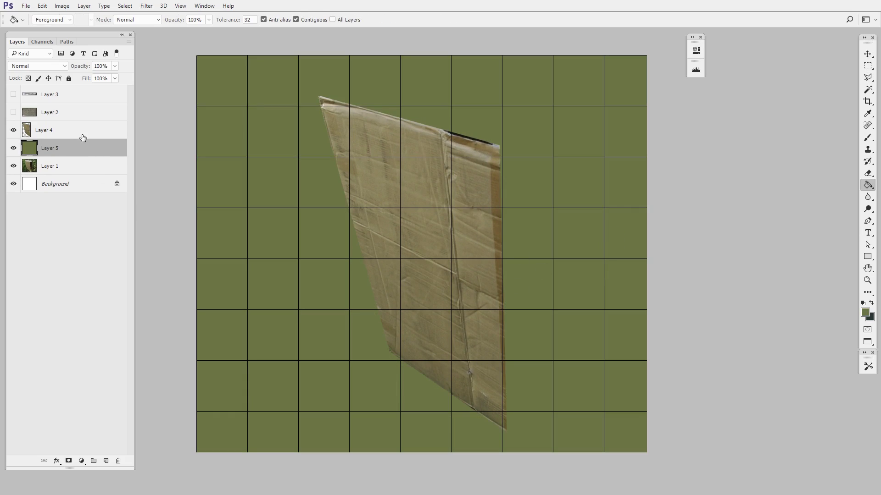
Step: Darken the olive green fill layer with Levels by lowering the white output level to 144
{"action": "key", "text": "ctrl+l"}
{"action": "left_click_drag", "start_coordinate": [473, 247], "coordinate": [428, 243]}
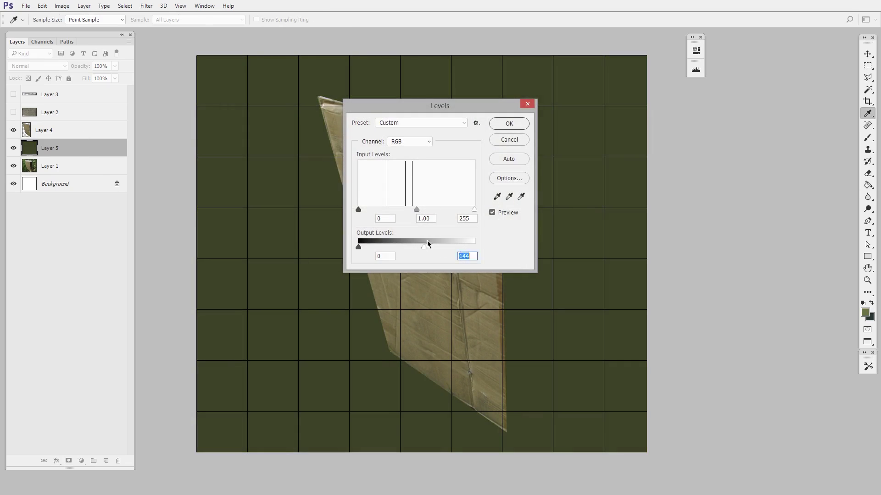
{"action": "key", "text": "Return"}
Step: Free-transform the copied cardboard face on Layer 4, rotating it onto its long side and distorting it toward a flat frontal view
{"action": "left_click", "coordinate": [79, 133]}
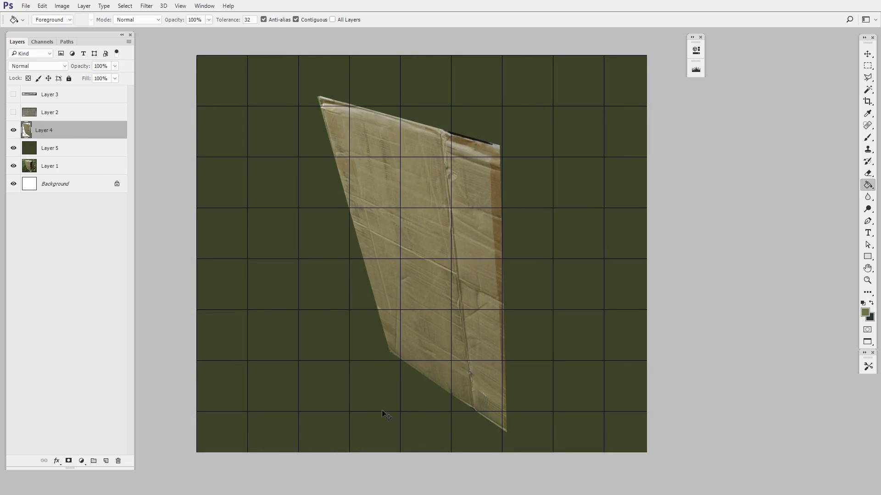
{"action": "key", "text": "ctrl+t"}
{"action": "left_click_drag", "start_coordinate": [385, 415], "coordinate": [413, 435]}
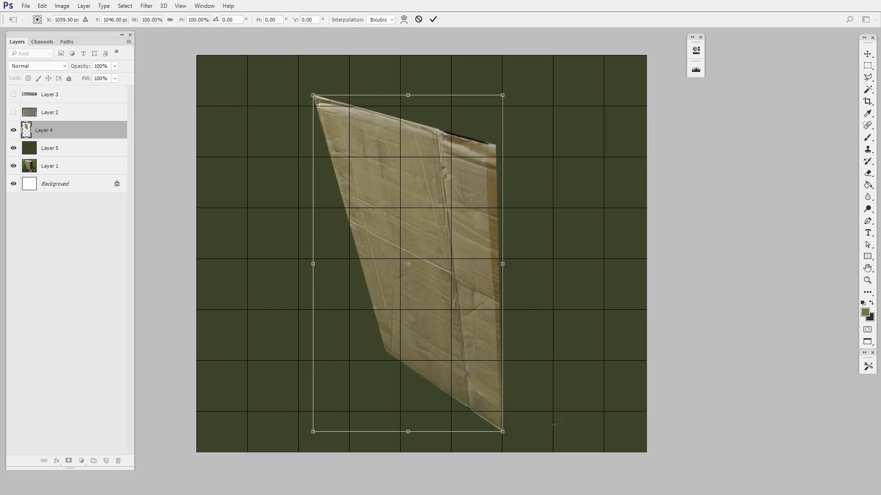
{"action": "left_click_drag", "start_coordinate": [546, 415], "coordinate": [553, 112]}
{"action": "left_click_drag", "start_coordinate": [504, 269], "coordinate": [516, 235]}
{"action": "left_click_drag", "start_coordinate": [592, 316], "coordinate": [668, 400]}
{"action": "left_click_drag", "start_coordinate": [580, 123], "coordinate": [526, 133]}
{"action": "left_click_drag", "start_coordinate": [528, 319], "coordinate": [454, 259]}
{"action": "left_click_drag", "start_coordinate": [586, 334], "coordinate": [719, 417]}
{"action": "left_click_drag", "start_coordinate": [607, 270], "coordinate": [683, 311]}
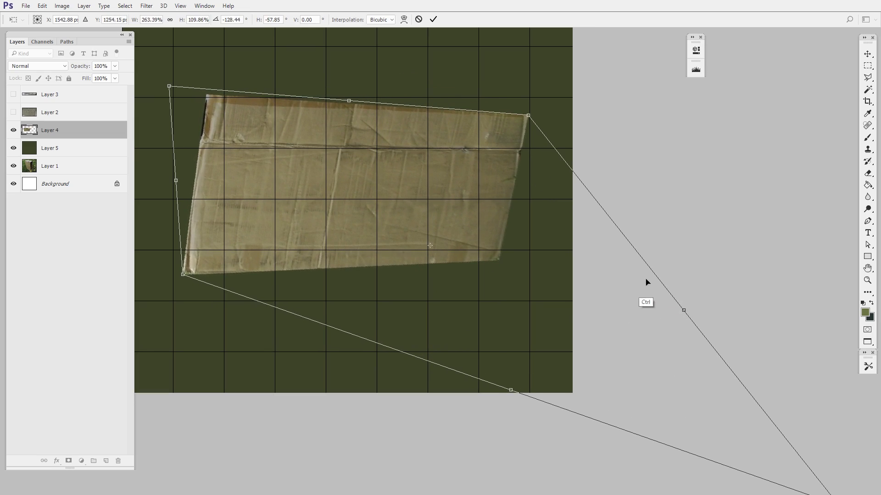
Step: Refine the corners of the distorted cardboard face so its long crease follows the grid, reposition it and apply the transform
{"action": "left_click_drag", "start_coordinate": [183, 275], "coordinate": [236, 283]}
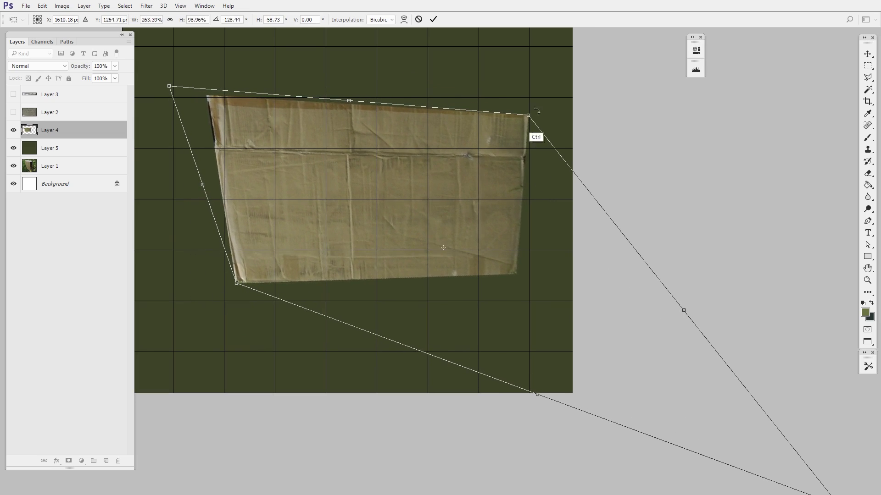
{"action": "left_click_drag", "start_coordinate": [528, 116], "coordinate": [542, 103]}
{"action": "left_click_drag", "start_coordinate": [537, 395], "coordinate": [548, 400]}
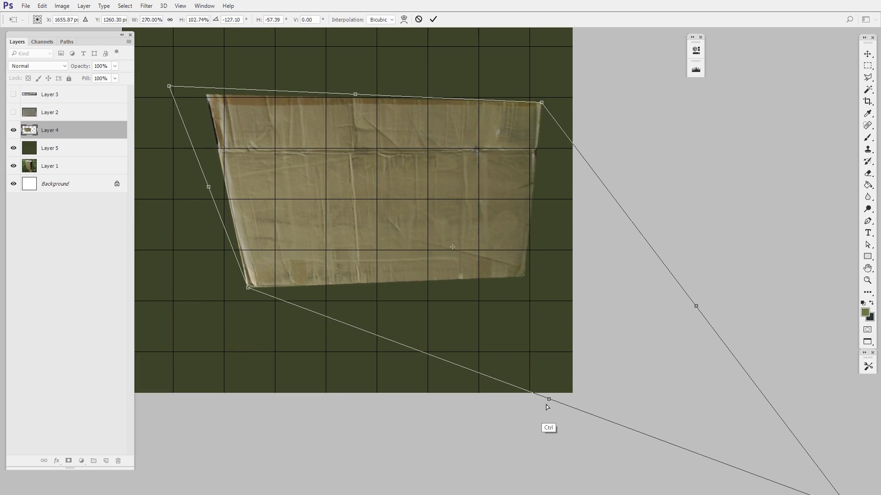
{"action": "mouse_move", "coordinate": [237, 284]}
{"action": "left_mouse_down"}
{"action": "mouse_move", "coordinate": [247, 288]}
{"action": "mouse_move", "coordinate": [232, 300]}
{"action": "mouse_move", "coordinate": [239, 303]}
{"action": "mouse_move", "coordinate": [240, 285]}
{"action": "left_mouse_up"}
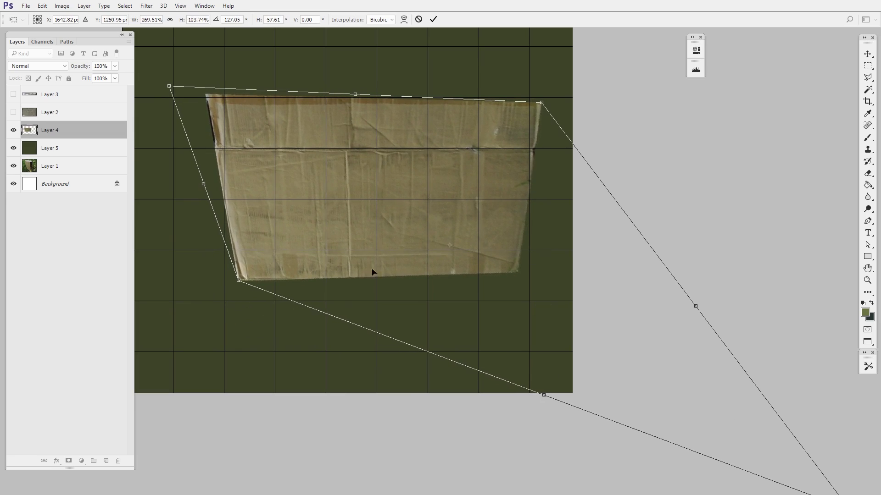
{"action": "left_click_drag", "start_coordinate": [407, 267], "coordinate": [508, 324]}
{"action": "key", "text": "g"}
{"action": "key", "text": "Return"}
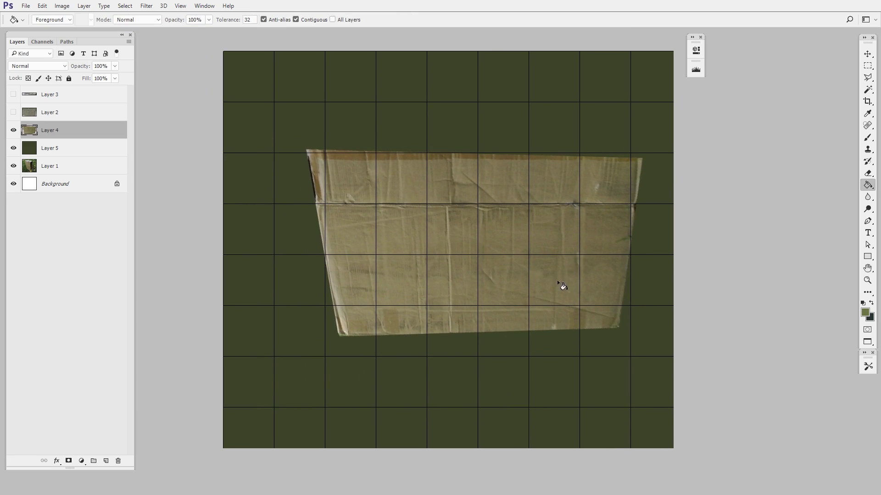
Step: Distort the cardboard face again to square its sides into a rectangle against the grid, and move it lower on the canvas
{"action": "key", "text": "ctrl+z"}
{"action": "key", "text": "ctrl+t"}
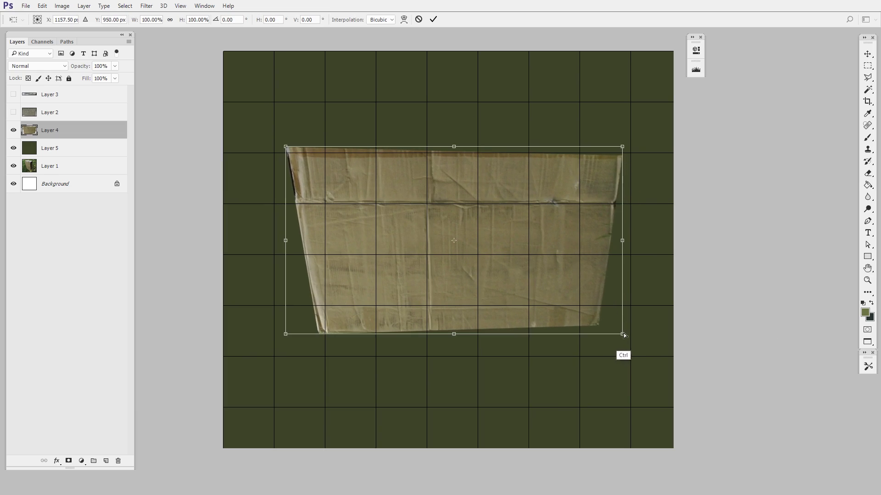
{"action": "left_click_drag", "start_coordinate": [623, 335], "coordinate": [644, 347]}
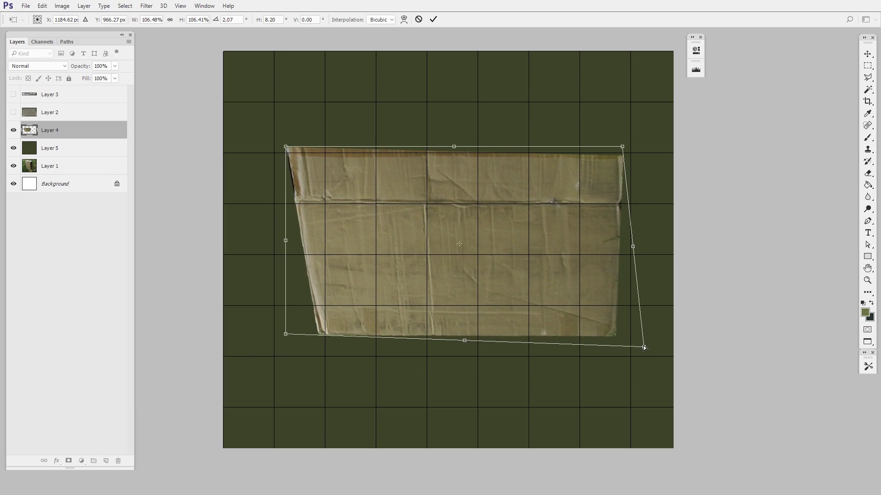
{"action": "left_click_drag", "start_coordinate": [285, 334], "coordinate": [256, 333]}
{"action": "left_click_drag", "start_coordinate": [622, 146], "coordinate": [616, 147]}
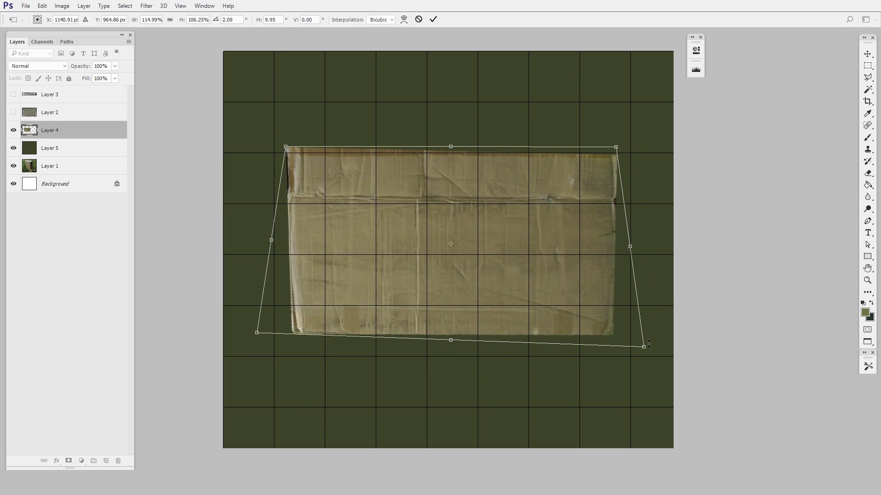
{"action": "mouse_move", "coordinate": [649, 343]}
{"action": "left_mouse_down"}
{"action": "mouse_move", "coordinate": [657, 353]}
{"action": "mouse_move", "coordinate": [634, 342]}
{"action": "mouse_move", "coordinate": [648, 358]}
{"action": "left_mouse_up"}
{"action": "key", "text": "Return"}
{"action": "key", "text": "g"}
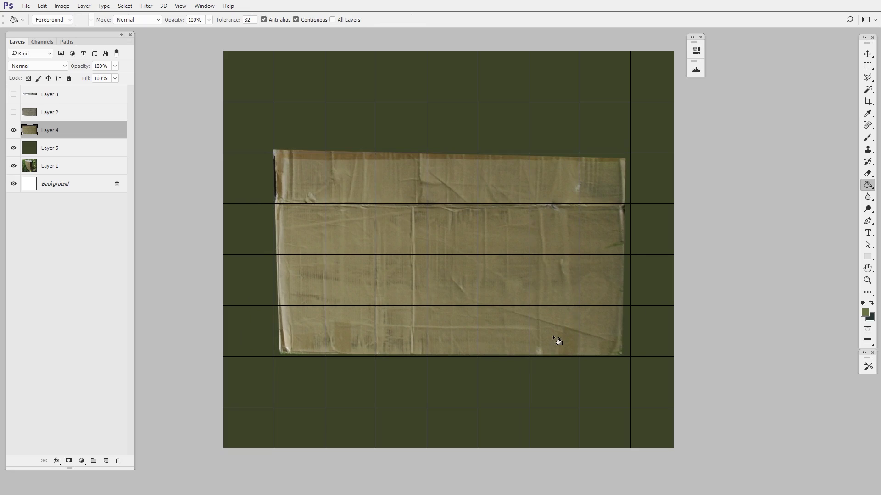
{"action": "key", "text": "v"}
{"action": "left_click_drag", "start_coordinate": [560, 329], "coordinate": [564, 390]}
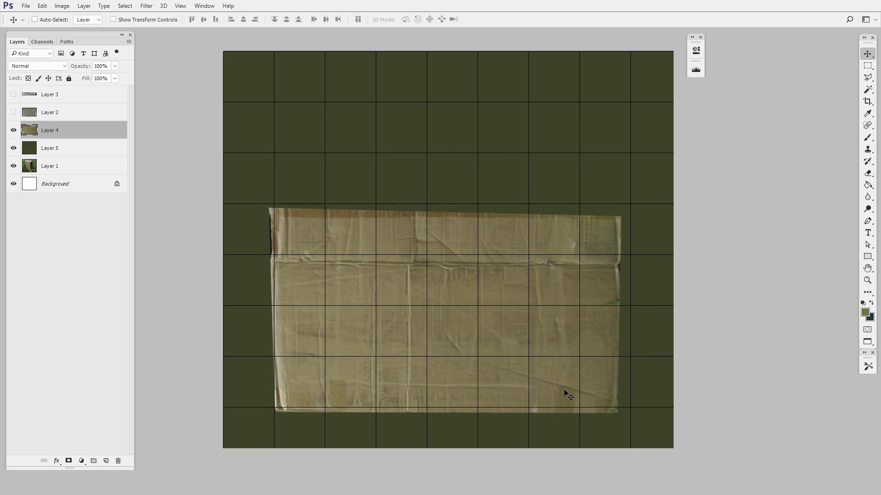
Step: Hide Layer 4 and Layer 5 and outline the top face of the cardboard box with a polygonal lasso selection
{"action": "left_click_drag", "start_coordinate": [14, 130], "coordinate": [13, 148]}
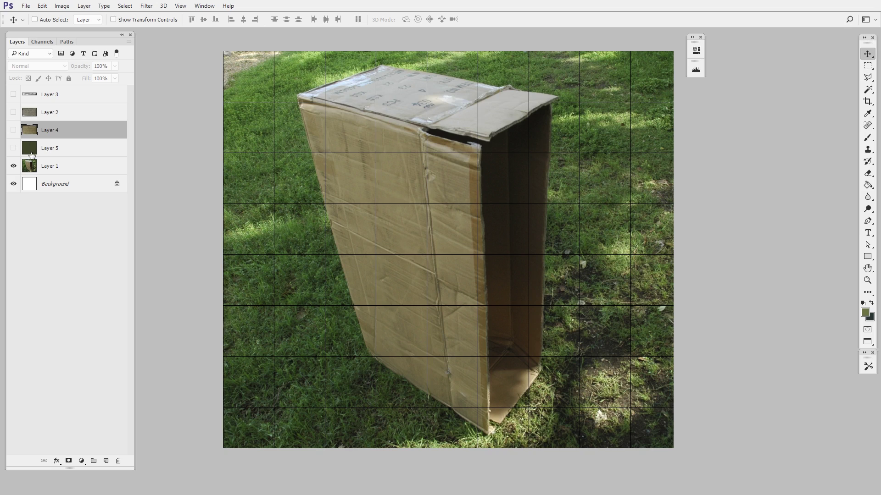
{"action": "left_click", "coordinate": [867, 78]}
{"action": "left_click_drag", "start_coordinate": [491, 142], "coordinate": [489, 253]}
{"action": "mouse_move", "coordinate": [488, 253]}
{"action": "left_mouse_down"}
{"action": "mouse_move", "coordinate": [503, 281]}
{"action": "mouse_move", "coordinate": [517, 286]}
{"action": "left_mouse_up"}
{"action": "left_click", "coordinate": [484, 251]}
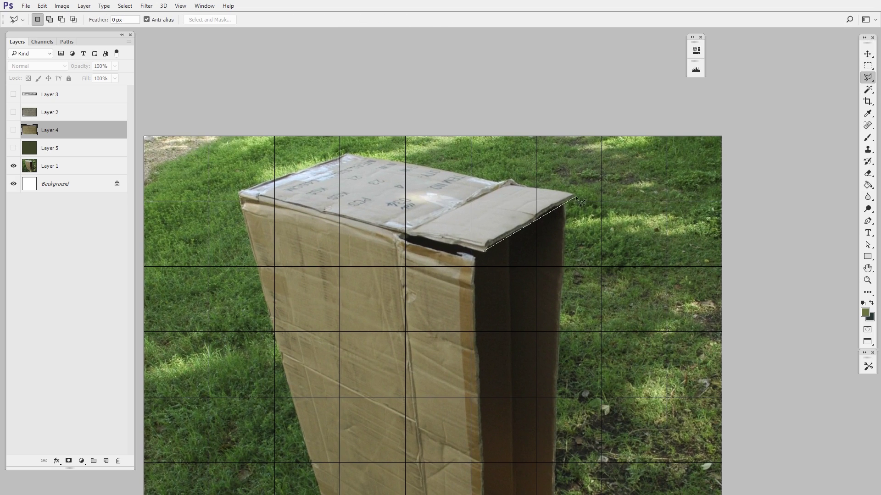
{"action": "left_click", "coordinate": [575, 195]}
{"action": "left_click", "coordinate": [512, 180]}
{"action": "left_click", "coordinate": [495, 180]}
{"action": "left_click", "coordinate": [344, 153]}
{"action": "double_click", "coordinate": [240, 194]}
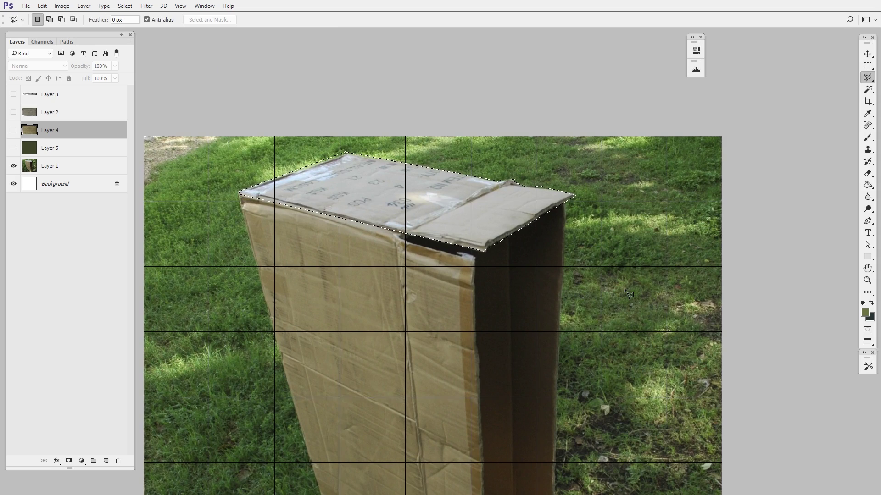
Step: Copy the selected box top to a new layer and move it lower, with the green fill layer shown again
{"action": "left_click", "coordinate": [13, 148]}
{"action": "key", "text": "ctrl+j"}
{"action": "key", "text": "v"}
{"action": "left_click_drag", "start_coordinate": [496, 221], "coordinate": [495, 302]}
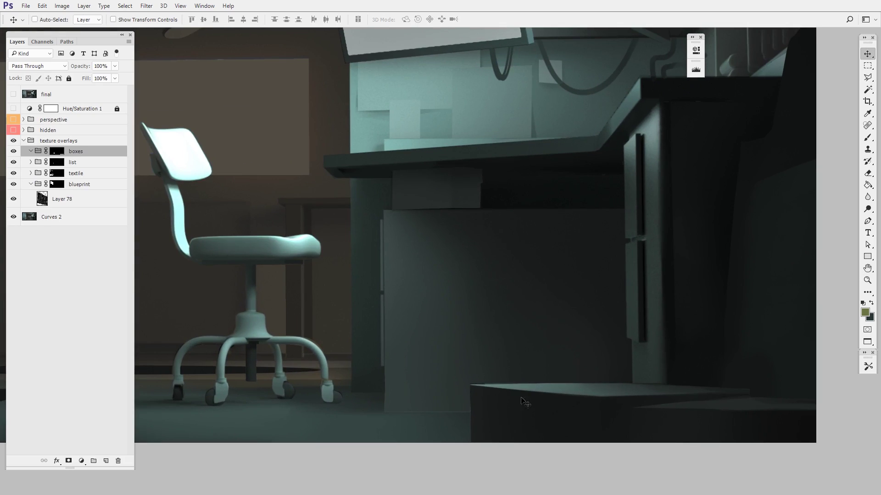
{"action": "left_click_drag", "start_coordinate": [685, 399], "coordinate": [695, 436]}
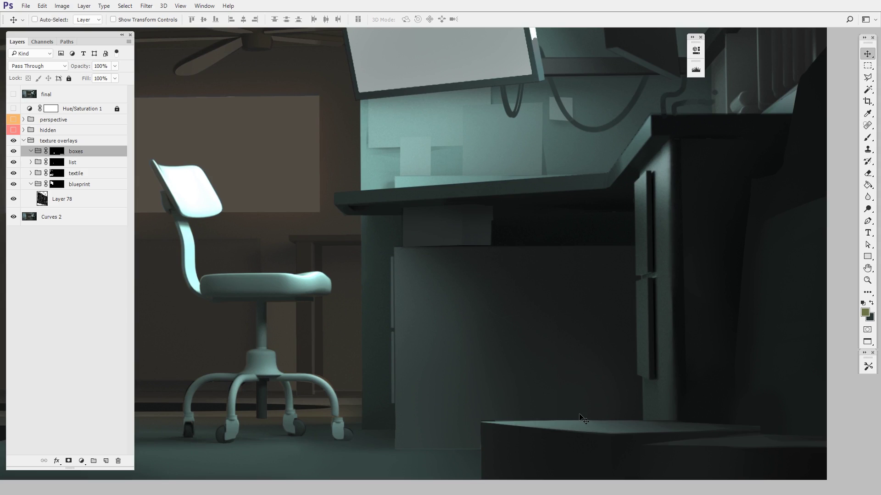
{"action": "left_click_drag", "start_coordinate": [593, 399], "coordinate": [537, 396]}
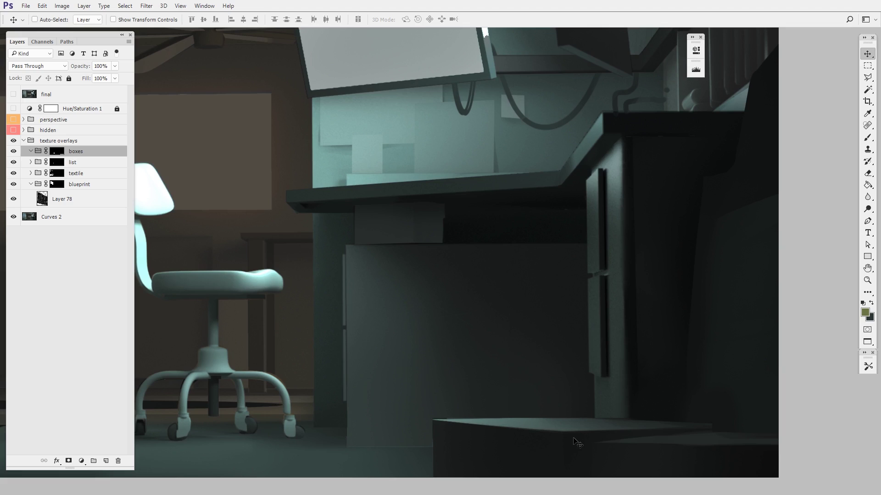
{"action": "left_click_drag", "start_coordinate": [574, 442], "coordinate": [560, 413]}
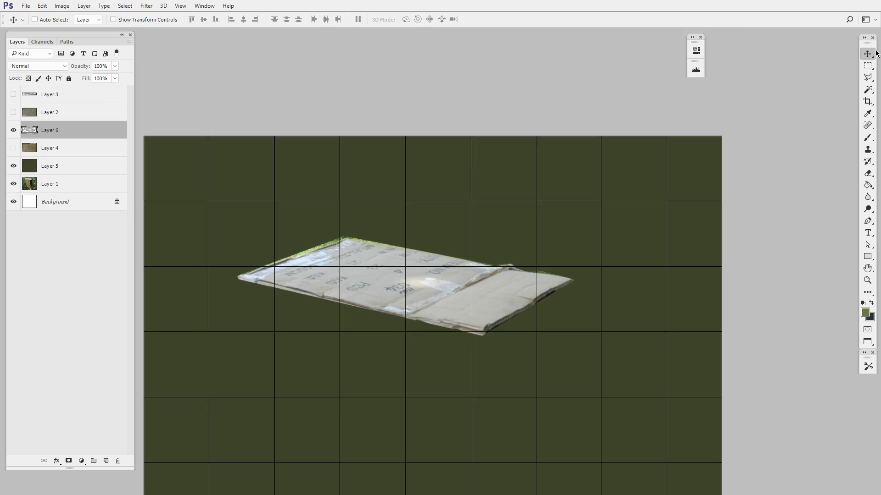
Step: Transform the copied box top on Layer 6, skewing and distorting it so its long edges run horizontally along the grid
{"action": "left_click_drag", "start_coordinate": [519, 382], "coordinate": [559, 365]}
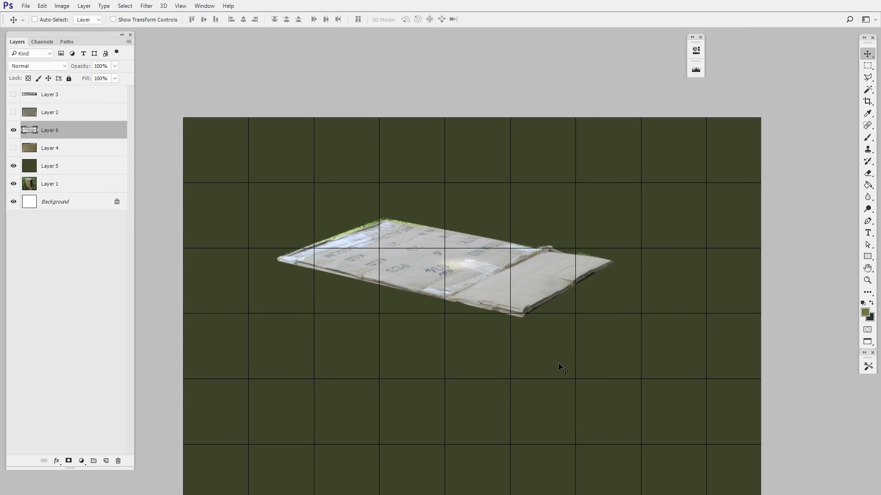
{"action": "key", "text": "ctrl+t"}
{"action": "left_click_drag", "start_coordinate": [445, 322], "coordinate": [562, 326]}
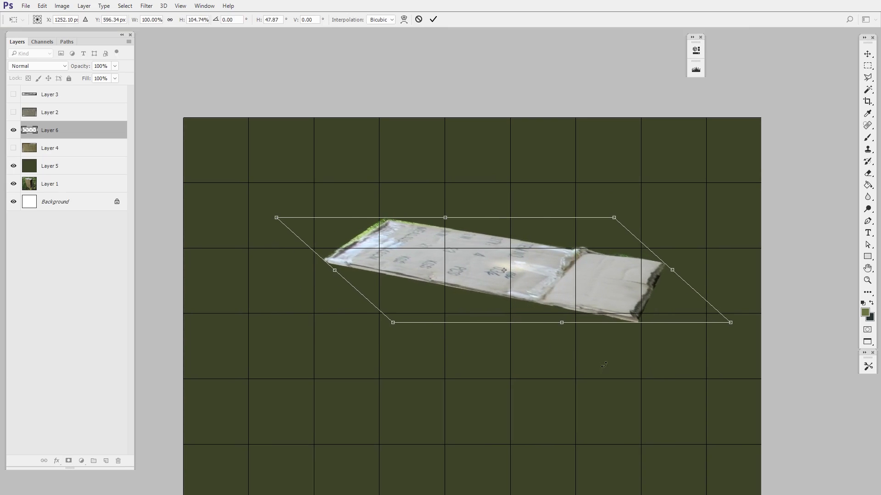
{"action": "left_click_drag", "start_coordinate": [597, 375], "coordinate": [608, 366]}
{"action": "left_click_drag", "start_coordinate": [568, 316], "coordinate": [602, 313]}
{"action": "key", "text": "ctrl+z"}
{"action": "key", "text": "ctrl+z"}
{"action": "key", "text": "ctrl+z"}
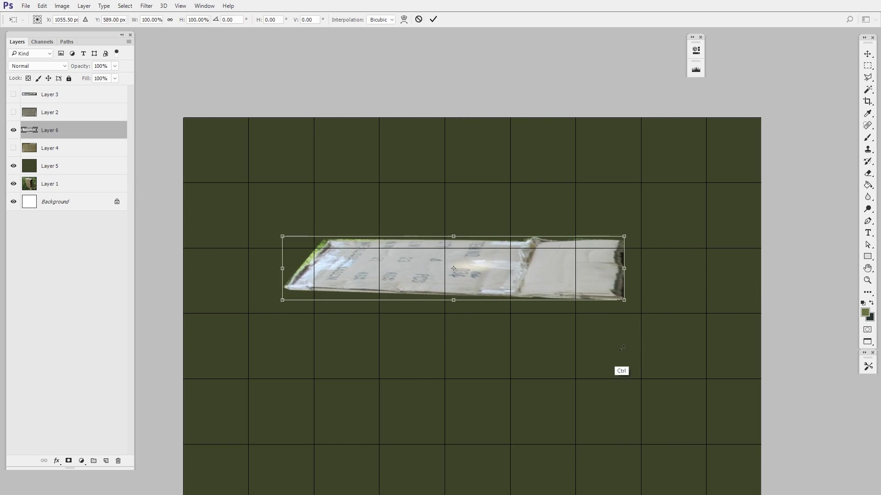
Step: Skew the box top again and adjust its corners so the crease stands vertical and the long edges follow the grid, and apply the transform
{"action": "left_click_drag", "start_coordinate": [449, 307], "coordinate": [492, 298]}
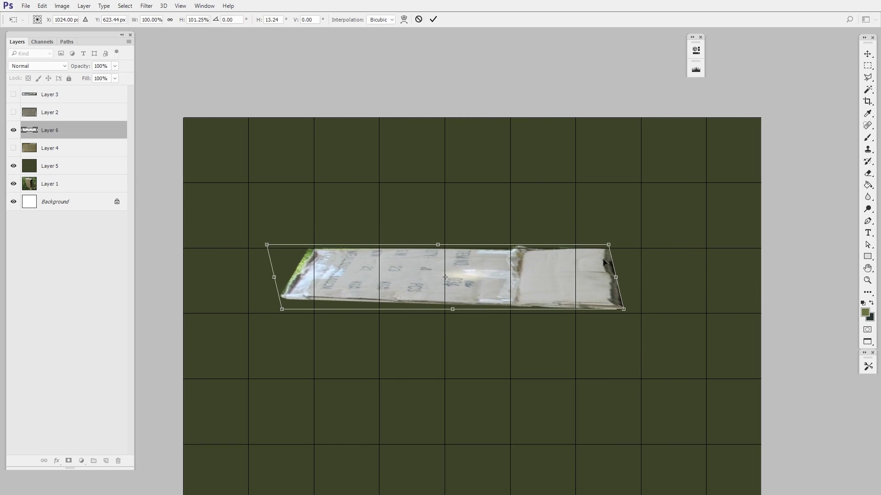
{"action": "left_click_drag", "start_coordinate": [267, 245], "coordinate": [258, 244]}
{"action": "left_click_drag", "start_coordinate": [283, 317], "coordinate": [296, 321]}
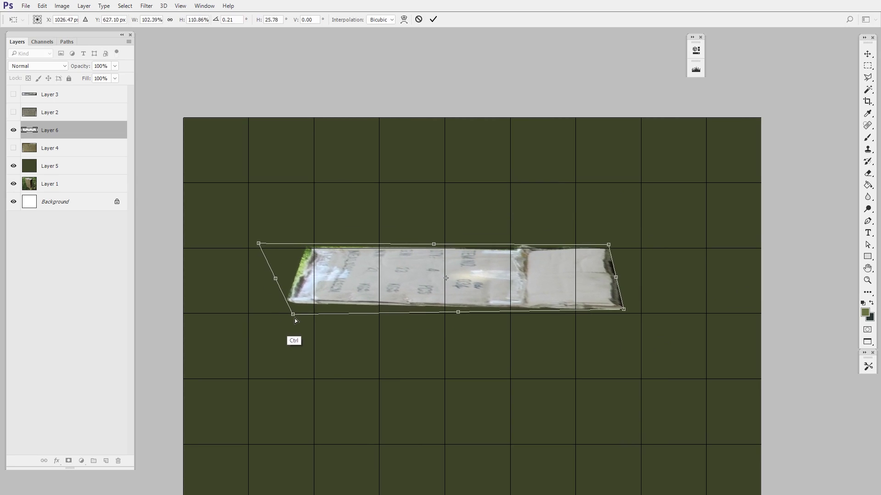
{"action": "left_click_drag", "start_coordinate": [434, 245], "coordinate": [435, 249]}
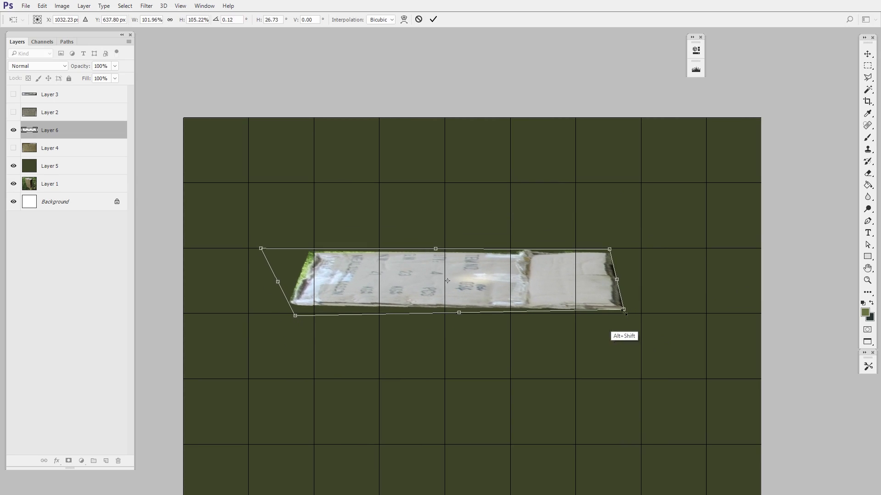
{"action": "left_click_drag", "start_coordinate": [624, 311], "coordinate": [655, 317]}
{"action": "key", "text": "Return"}
{"action": "key", "text": "ctrl+t"}
{"action": "key", "text": "Return"}
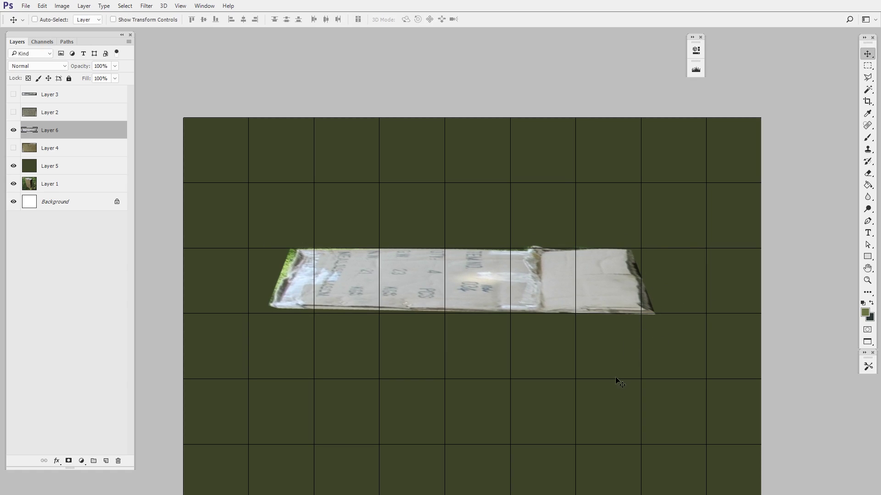
Step: Show Layer 4 again and nudge both the box top and the large front cardboard face upward on the canvas
{"action": "scroll", "coordinate": [624, 367], "scroll_direction": "down", "scroll_amount": 2}
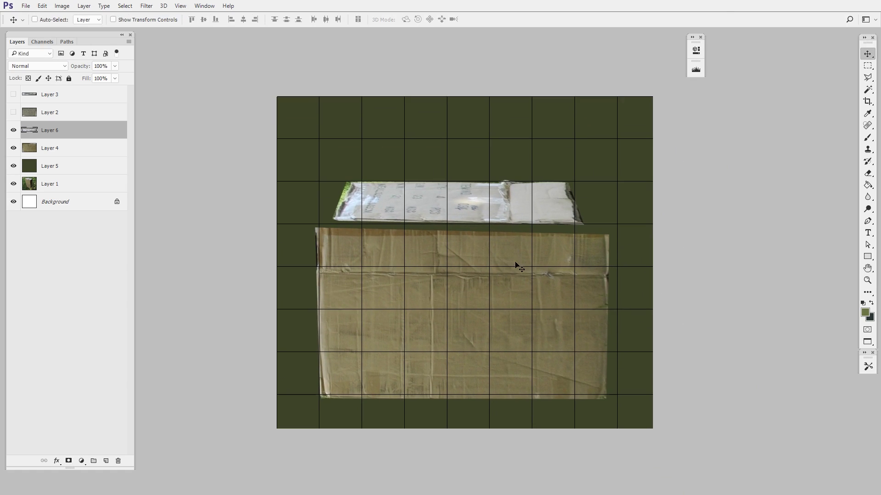
{"action": "key", "text": "shift+Up"}
{"action": "key", "text": "shift+Up"}
{"action": "key", "text": "shift+Up"}
{"action": "key", "text": "alt+bracketleft"}
{"action": "key", "text": "shift+Up"}
{"action": "key", "text": "shift+Up"}
{"action": "key", "text": "shift+Up"}
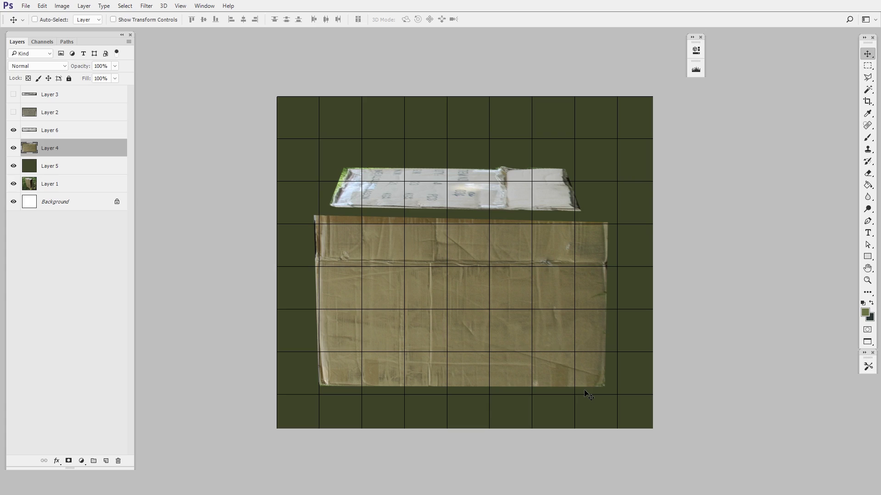
Step: Move the original photo, Layer 1, to the top of the layer stack, hide it and turn off the grid
{"action": "left_click_drag", "start_coordinate": [57, 183], "coordinate": [64, 94]}
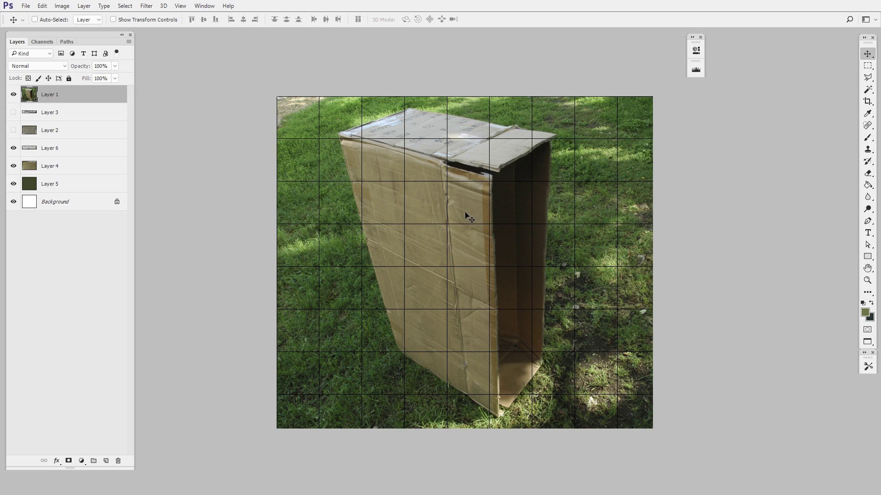
{"action": "left_click", "coordinate": [14, 94]}
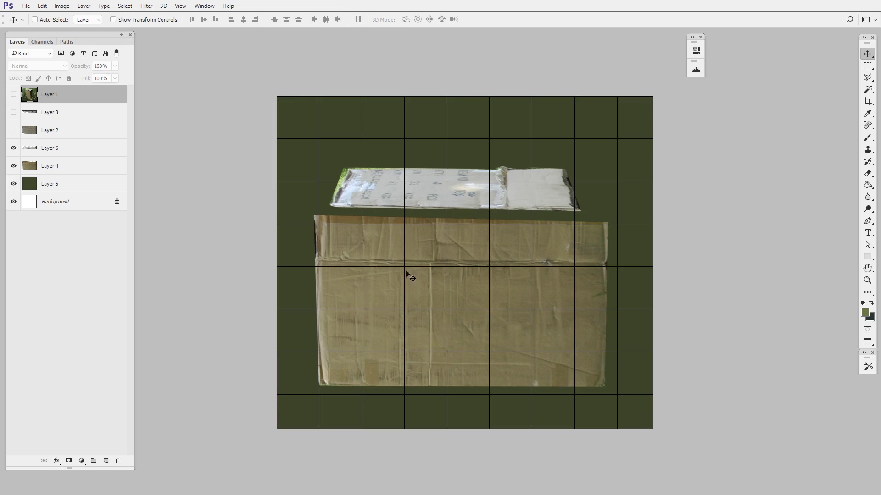
{"action": "left_click", "coordinate": [522, 226], "text": "ctrl"}
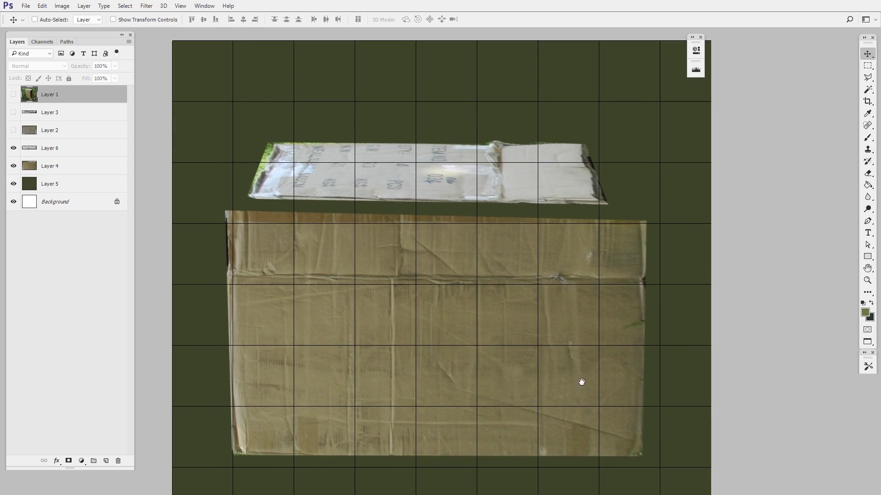
{"action": "scroll", "coordinate": [590, 383], "scroll_direction": "down", "scroll_amount": 1}
{"action": "left_click", "coordinate": [180, 5]}
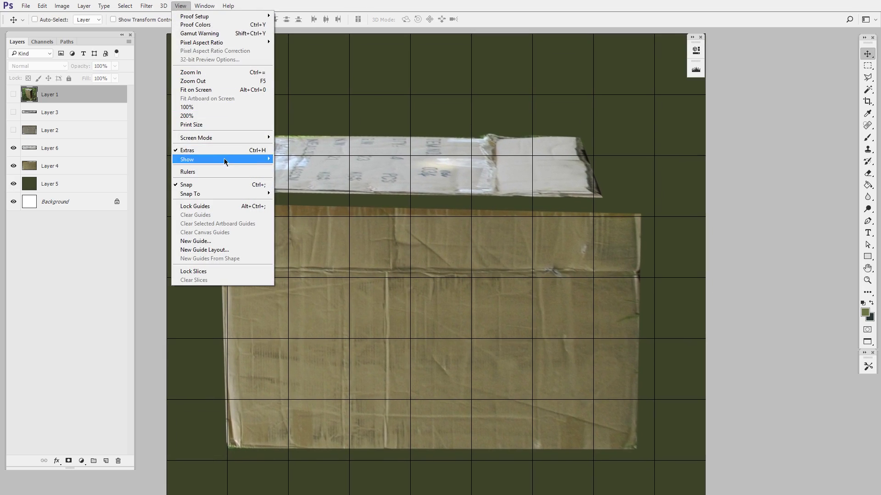
Step: Add a Hue/Saturation adjustment layer above all layers with Saturation at -100 and set its blend mode to Color
{"action": "left_click", "coordinate": [82, 461]}
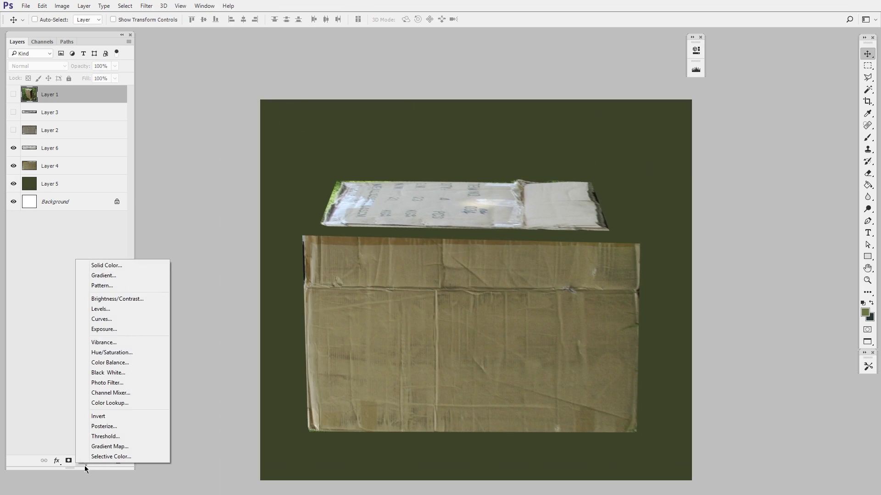
{"action": "left_click", "coordinate": [131, 354]}
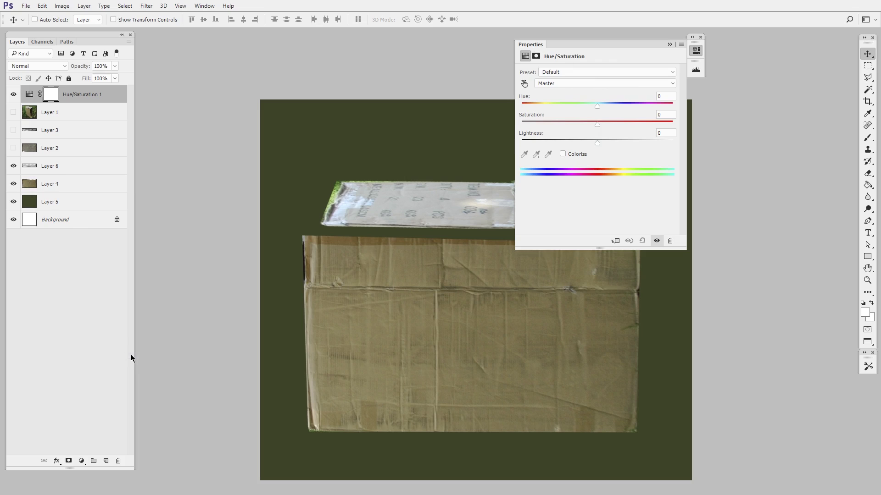
{"action": "left_click_drag", "start_coordinate": [600, 122], "coordinate": [514, 130]}
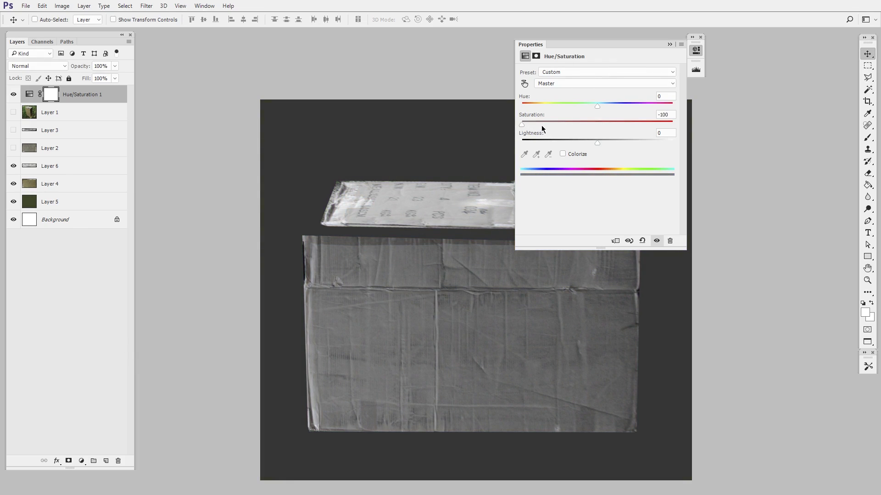
{"action": "left_click", "coordinate": [35, 66]}
{"action": "left_click", "coordinate": [39, 268]}
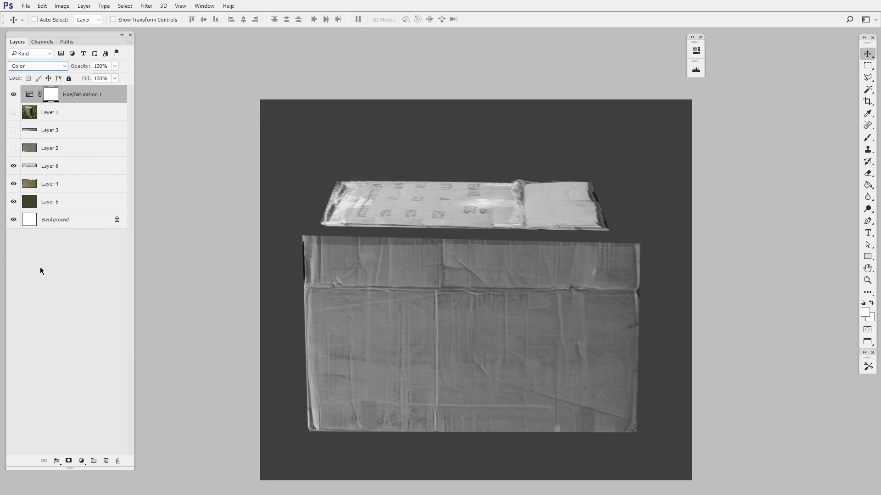
Step: Mark the Hue/Saturation adjustment layer with a red color label and rename it BW
{"action": "right_click", "coordinate": [13, 94]}
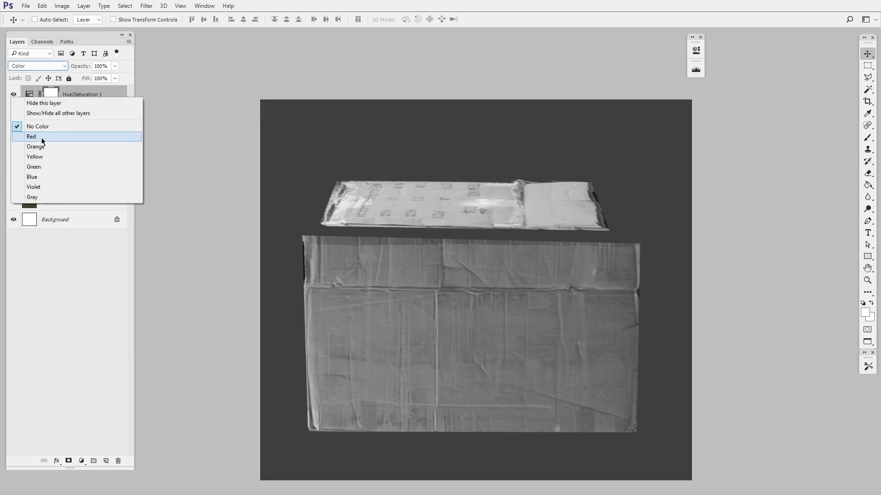
{"action": "left_click", "coordinate": [41, 137]}
{"action": "double_click", "coordinate": [73, 96]}
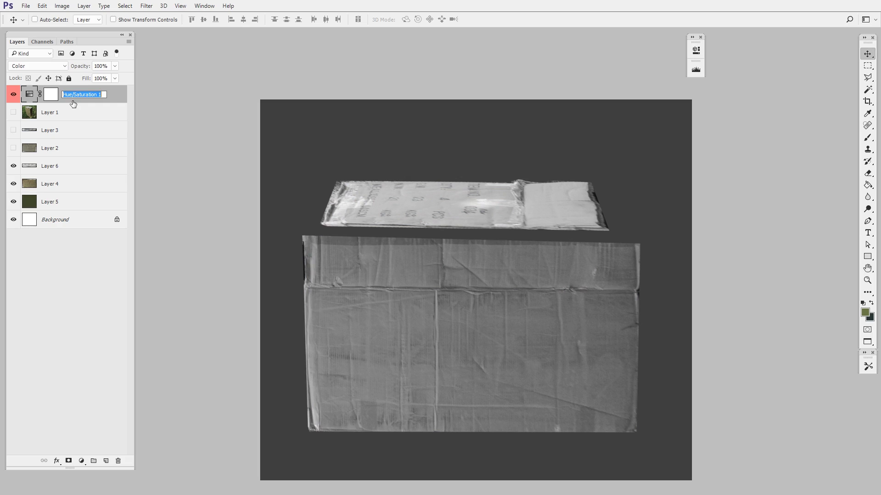
{"action": "type", "text": "BW"}
{"action": "key", "text": "Return"}
Step: Move the front cardboard face on Layer 4 slightly down and to the right, farther from the box top
{"action": "left_click_drag", "start_coordinate": [616, 392], "coordinate": [529, 389]}
{"action": "left_click", "coordinate": [615, 368], "text": "alt"}
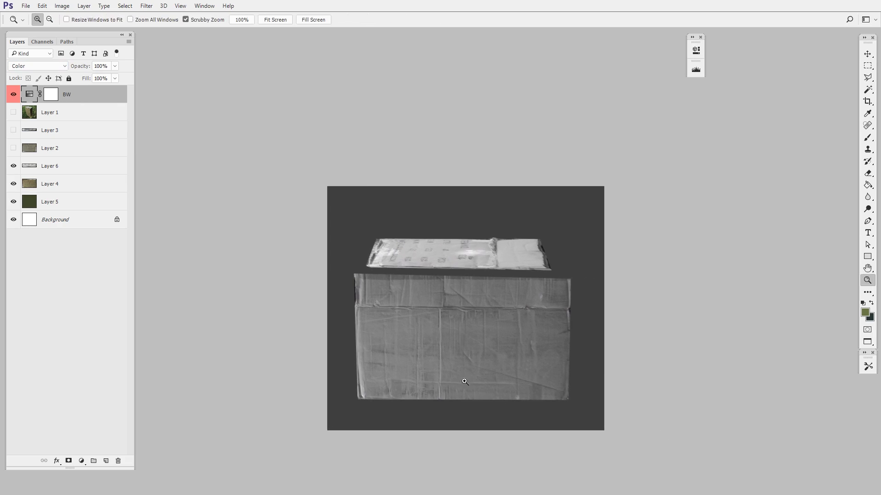
{"action": "scroll", "coordinate": [346, 321], "scroll_direction": "up", "scroll_amount": 1}
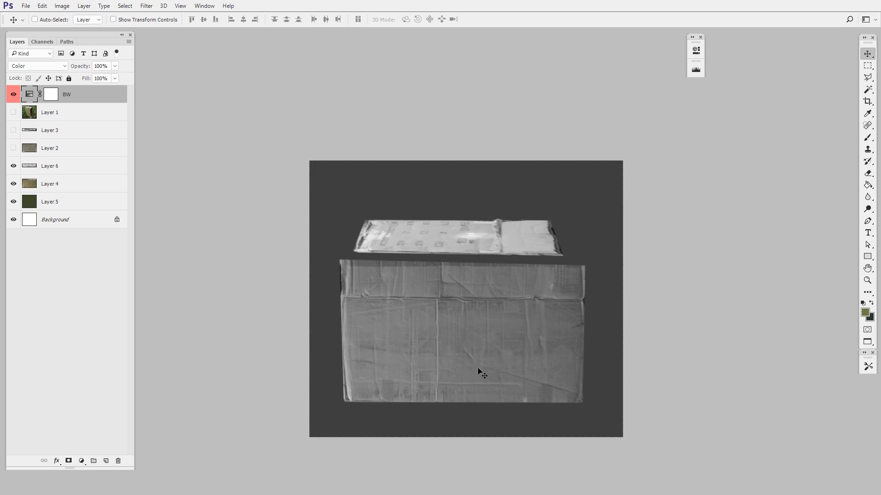
{"action": "left_click", "coordinate": [529, 363], "text": "ctrl"}
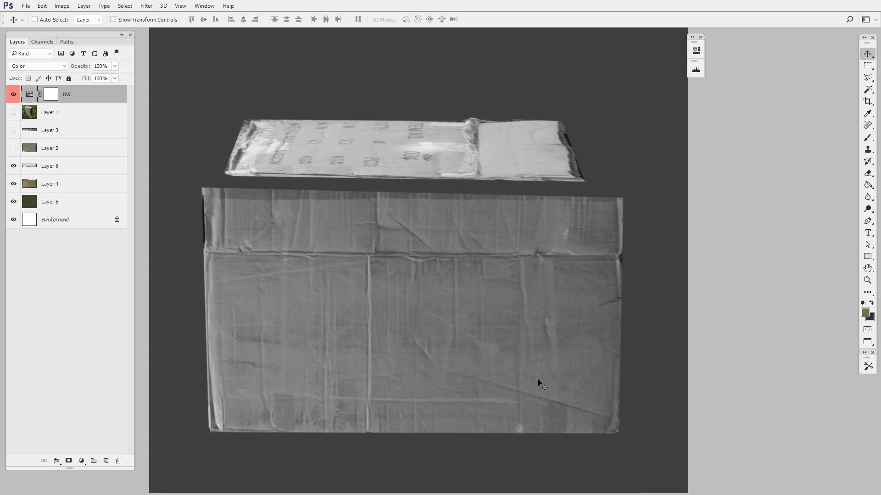
{"action": "left_click_drag", "start_coordinate": [571, 360], "coordinate": [590, 350]}
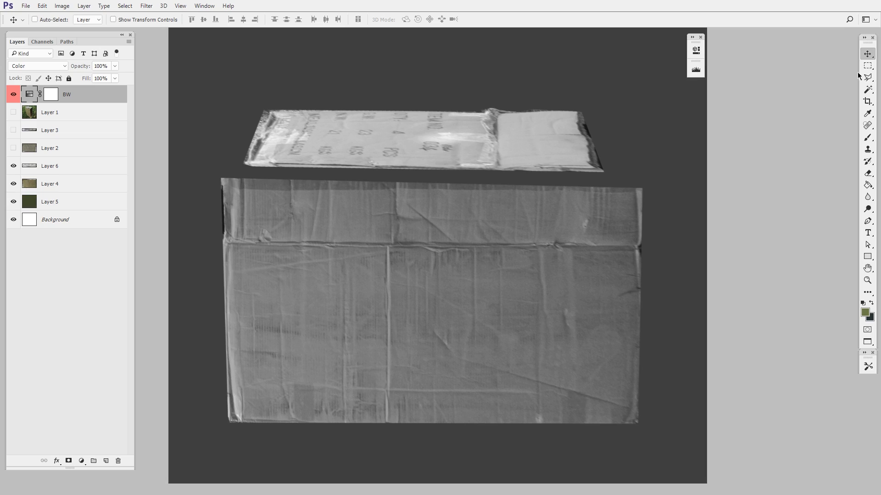
{"action": "key", "text": "m"}
{"action": "left_click_drag", "start_coordinate": [473, 377], "coordinate": [499, 382]}
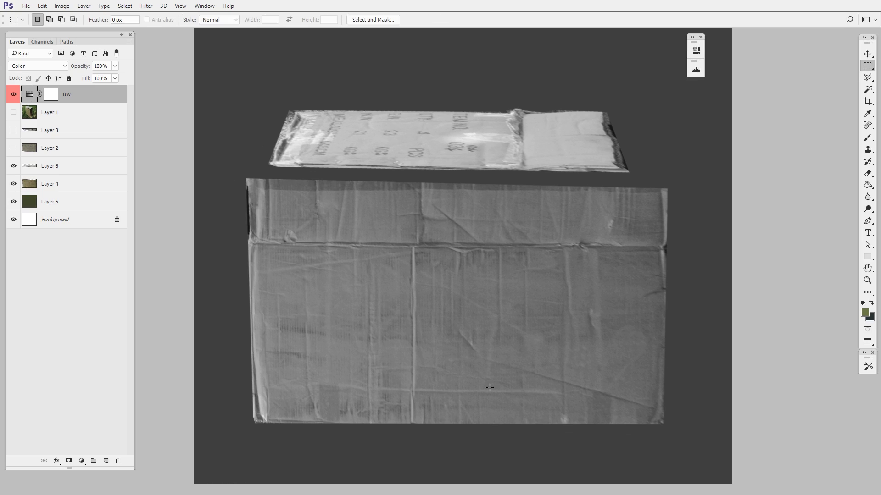
{"action": "key", "text": "v"}
{"action": "left_click_drag", "start_coordinate": [389, 346], "coordinate": [406, 372]}
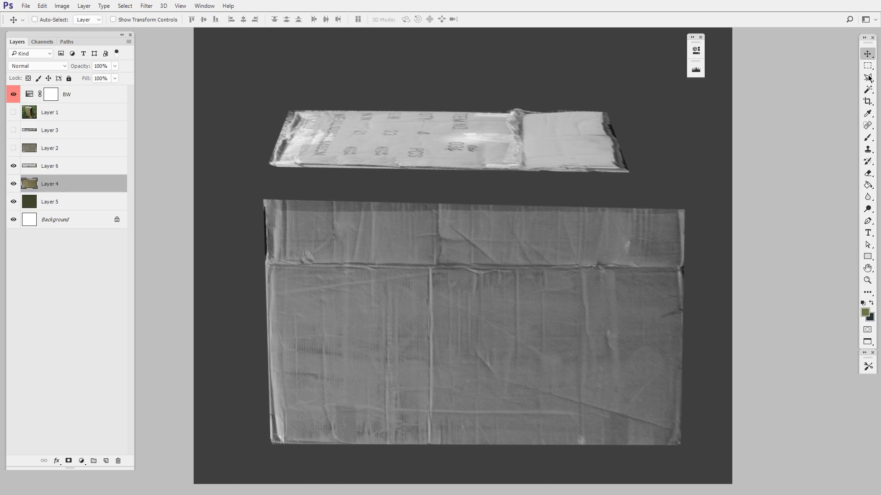
Step: Marquee-select the left part of the front cardboard face and add a Levels adjustment there with a lowered white output level
{"action": "key", "text": "m"}
{"action": "left_click_drag", "start_coordinate": [276, 243], "coordinate": [477, 464]}
{"action": "scroll", "coordinate": [431, 347], "scroll_direction": "down", "scroll_amount": 1}
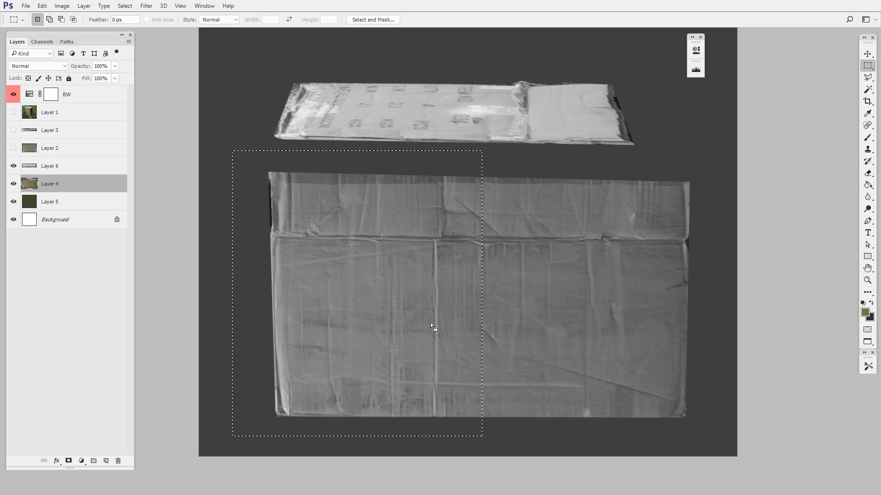
{"action": "left_click", "coordinate": [81, 461]}
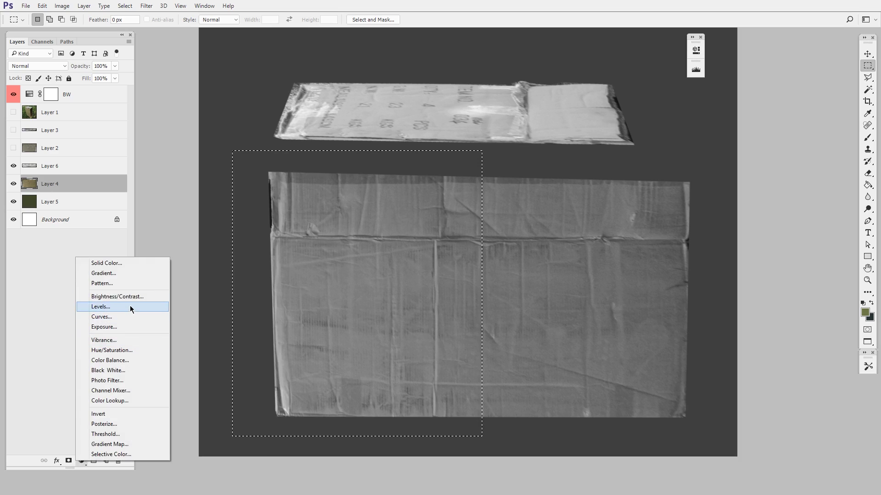
{"action": "left_click", "coordinate": [130, 306]}
{"action": "left_click_drag", "start_coordinate": [662, 168], "coordinate": [645, 168]}
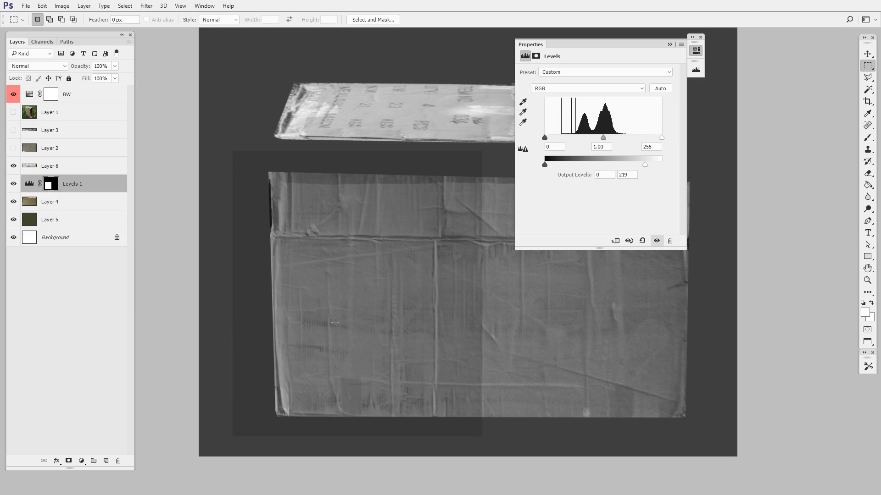
{"action": "left_click_drag", "start_coordinate": [645, 165], "coordinate": [651, 165]}
Step: Clip the Levels adjustment to Layer 4 so it darkens only the front cardboard face
{"action": "left_click", "coordinate": [77, 193], "text": "alt"}
{"action": "key", "text": "z"}
{"action": "left_click", "coordinate": [448, 348], "text": "alt"}
{"action": "key", "text": "m"}
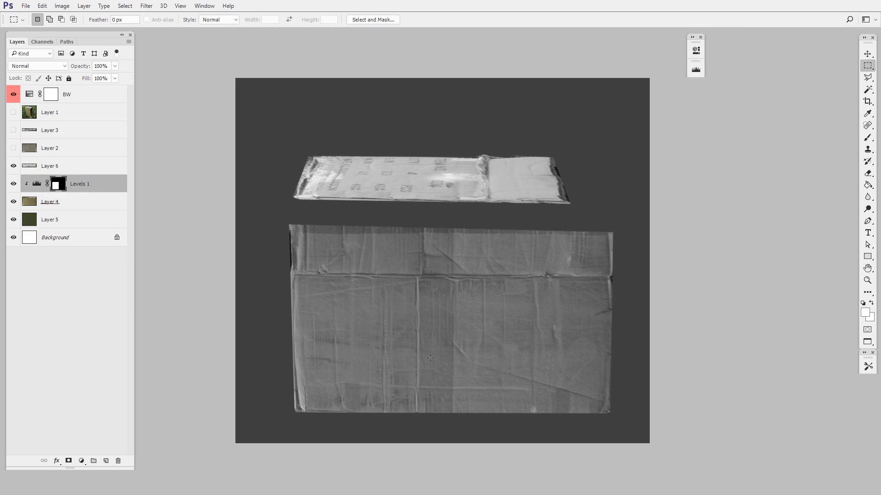
Step: Toggle Layer 4's visibility off and on, reselect the Levels adjustment's mask and examine the tonal edge on the cardboard
{"action": "left_click", "coordinate": [91, 206]}
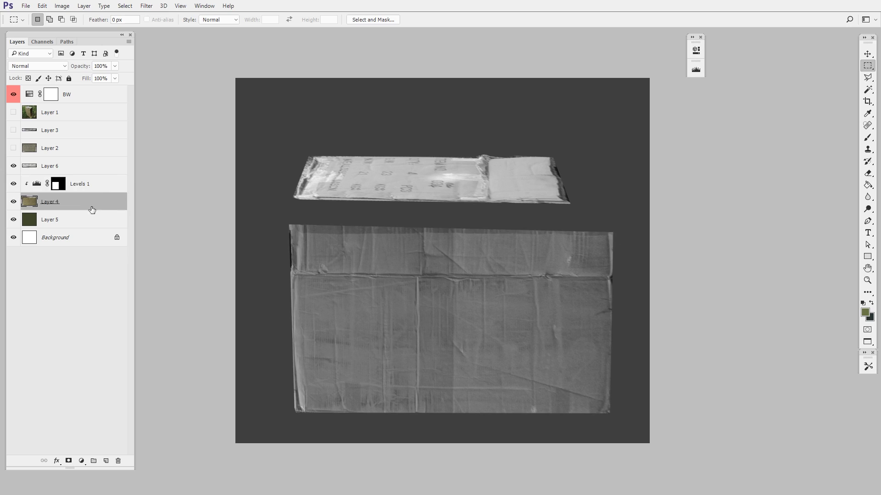
{"action": "left_click", "coordinate": [13, 202]}
{"action": "left_click", "coordinate": [13, 202]}
{"action": "left_click", "coordinate": [64, 184]}
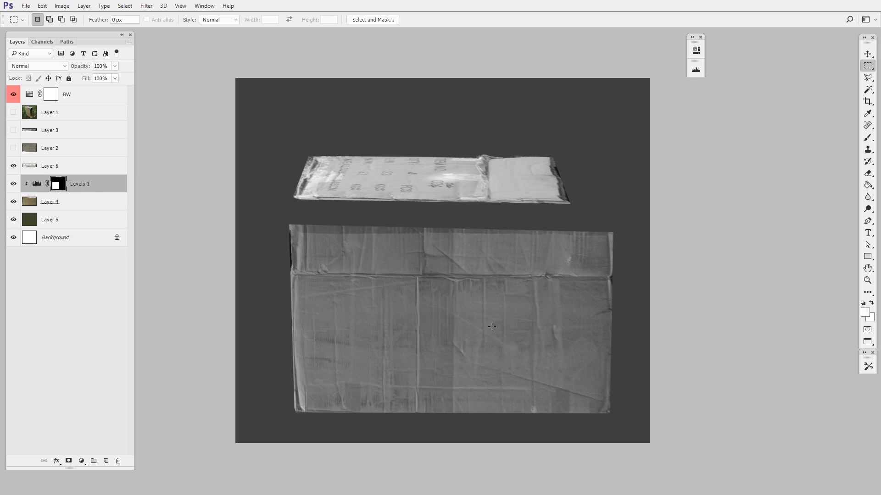
{"action": "left_click", "coordinate": [460, 349], "text": "ctrl"}
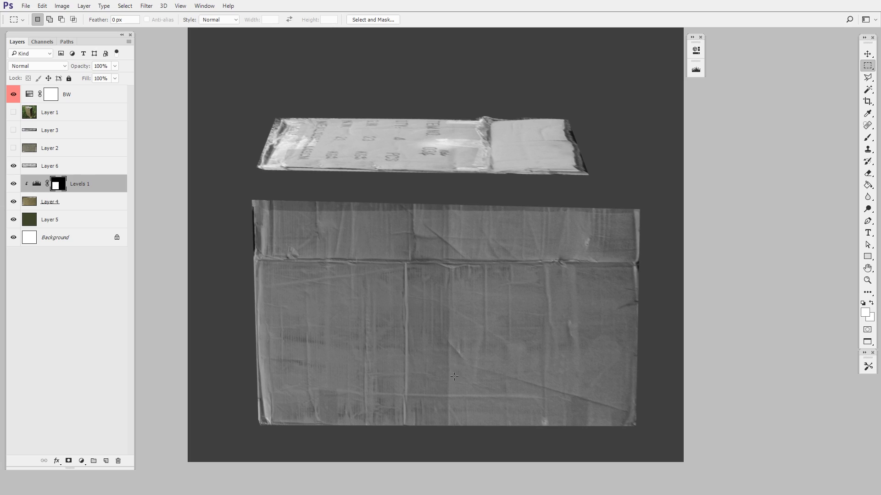
Step: Hide the Levels adjustment and compare the histograms of marquee selections on the right and left parts of the front cardboard face
{"action": "left_click", "coordinate": [14, 185]}
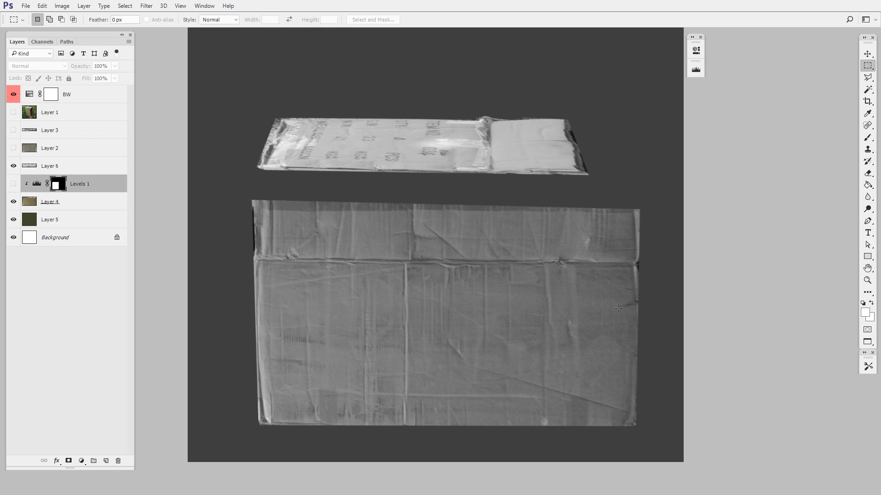
{"action": "left_click", "coordinate": [692, 37]}
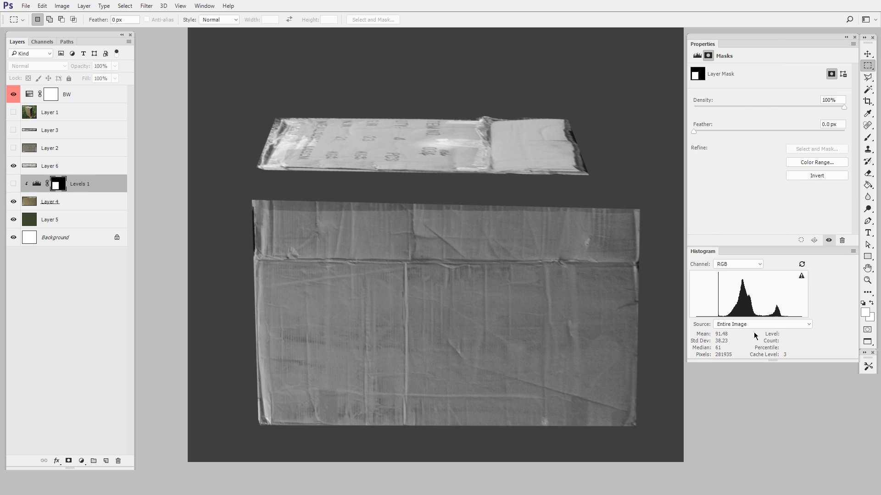
{"action": "left_click_drag", "start_coordinate": [595, 390], "coordinate": [619, 406]}
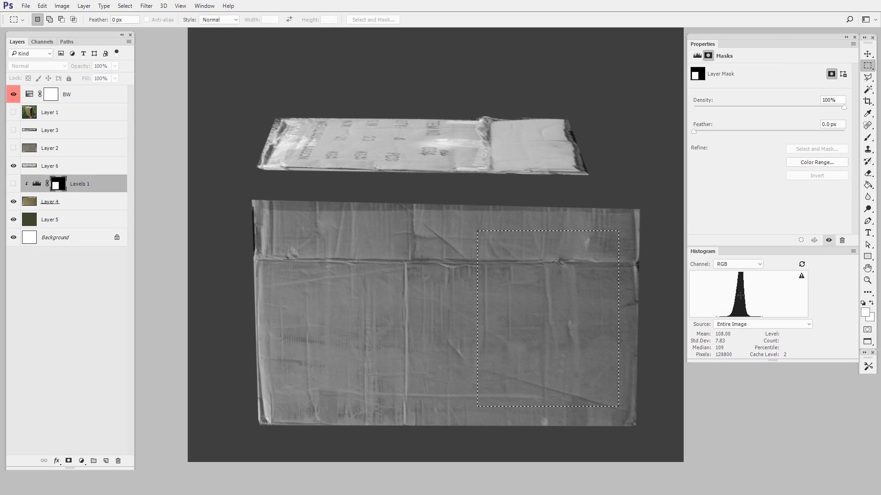
{"action": "left_click", "coordinate": [380, 375]}
{"action": "key", "text": "ctrl+z"}
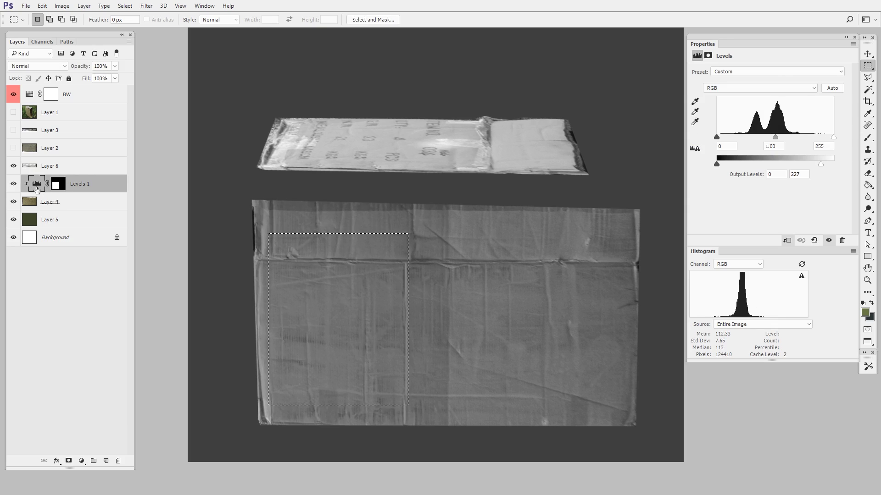
Step: Set the Levels adjustment's white output level to 211, clear the selection and compare the face with the adjustment off and on
{"action": "left_click_drag", "start_coordinate": [817, 168], "coordinate": [813, 169]}
{"action": "key", "text": "ctrl+d"}
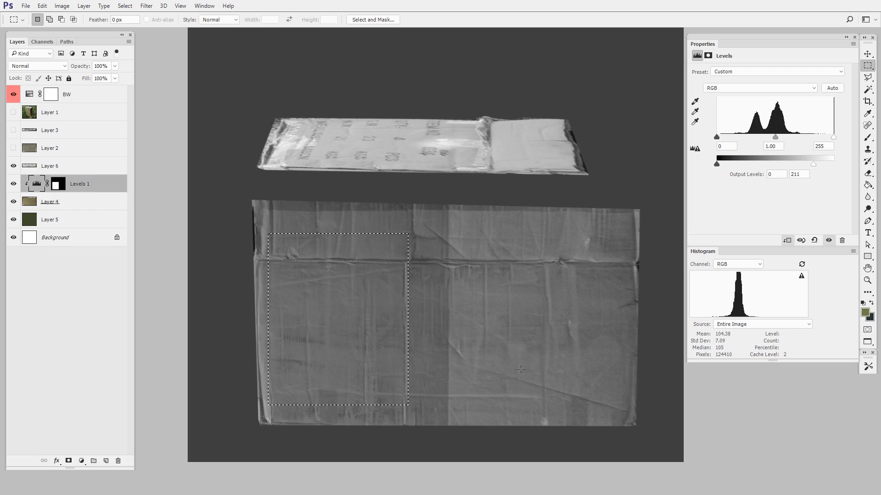
{"action": "key", "text": "ctrl+minus"}
{"action": "left_click", "coordinate": [14, 184]}
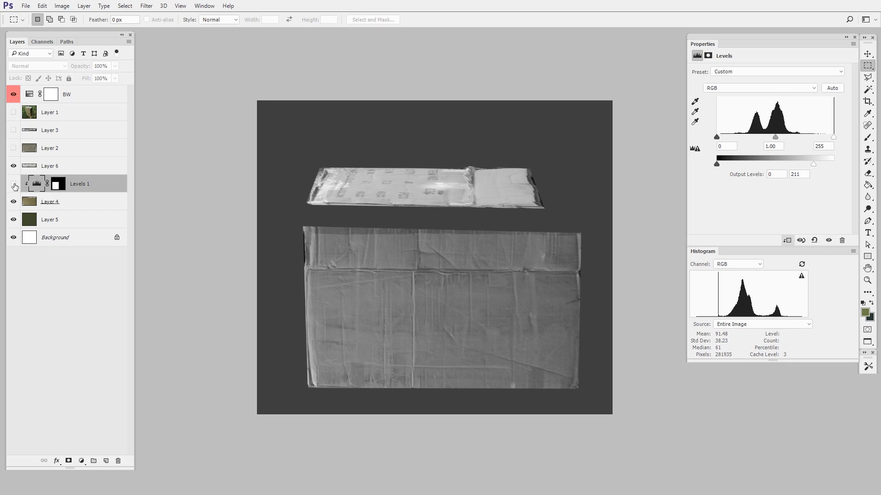
{"action": "left_click", "coordinate": [14, 184]}
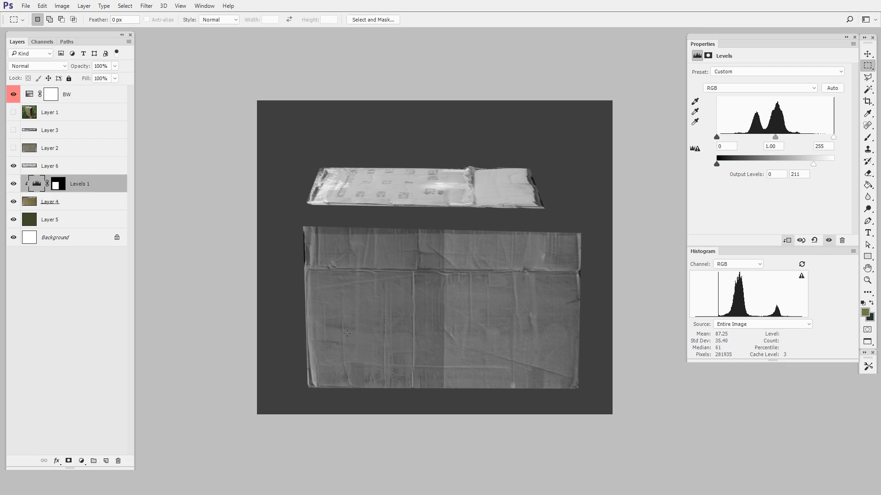
Step: View the Levels adjustment's rectangular mask on its own and return to the image
{"action": "key", "text": "ctrl+plus"}
{"action": "left_click_drag", "start_coordinate": [496, 331], "coordinate": [515, 324]}
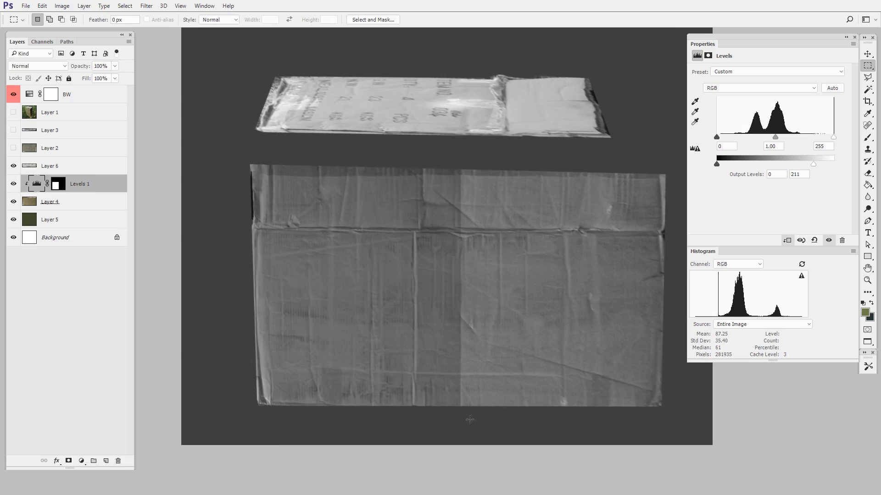
{"action": "left_click", "coordinate": [57, 184], "text": "alt"}
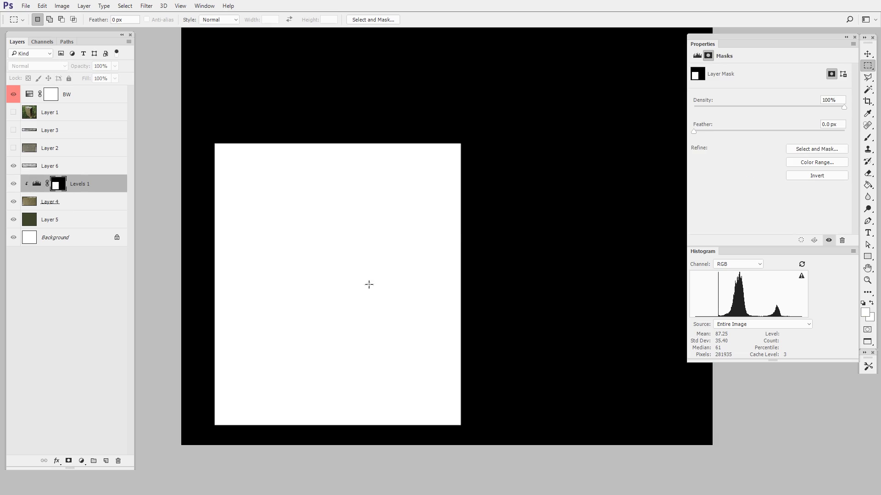
{"action": "left_click", "coordinate": [58, 185], "text": "alt"}
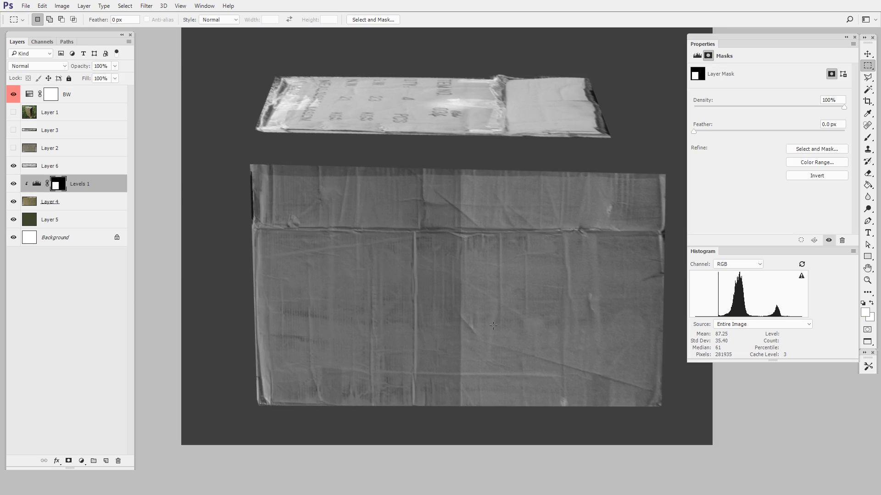
Step: Paint black on the Levels mask with a soft 439 px brush along its right edge to blend the vertical seam on the front face
{"action": "key", "text": "b"}
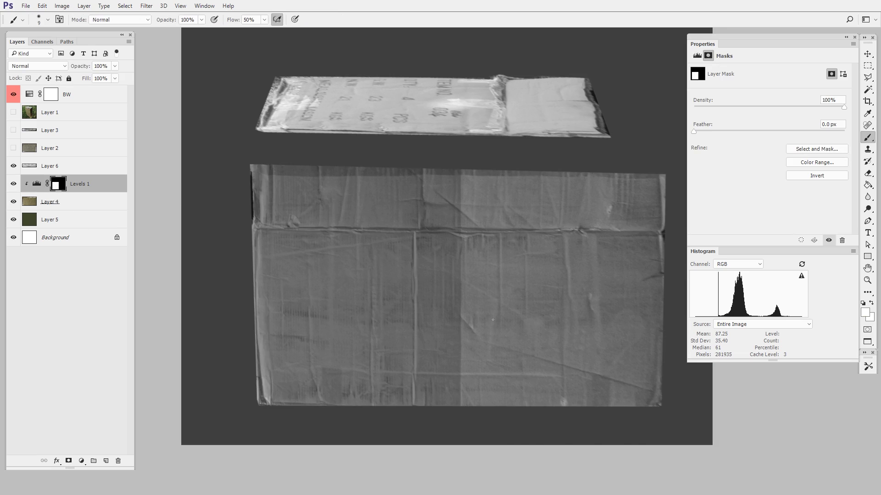
{"action": "right_click", "coordinate": [495, 326]}
{"action": "double_click", "coordinate": [539, 393]}
{"action": "left_click_drag", "start_coordinate": [447, 278], "coordinate": [482, 281]}
{"action": "key", "text": "n"}
{"action": "left_click_drag", "start_coordinate": [543, 270], "coordinate": [520, 296]}
{"action": "left_click", "coordinate": [745, 155]}
{"action": "left_click_drag", "start_coordinate": [469, 213], "coordinate": [477, 409]}
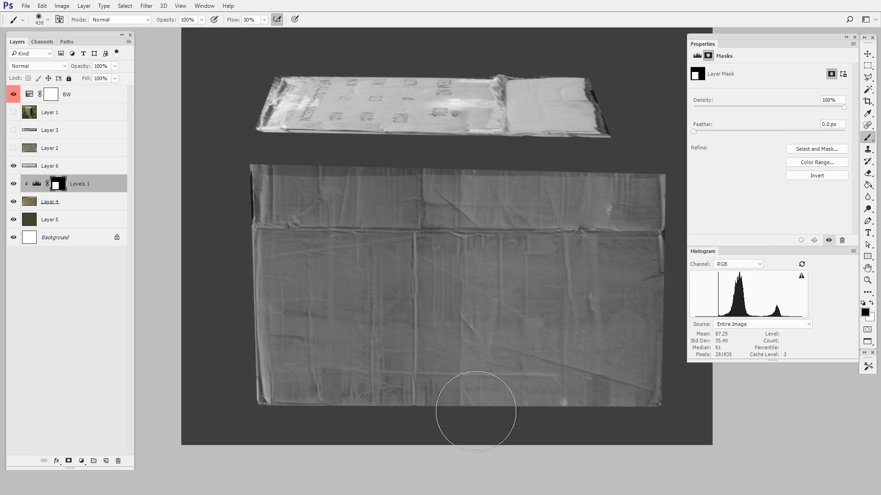
{"action": "left_click_drag", "start_coordinate": [451, 168], "coordinate": [451, 433]}
{"action": "left_click_drag", "start_coordinate": [409, 169], "coordinate": [397, 397]}
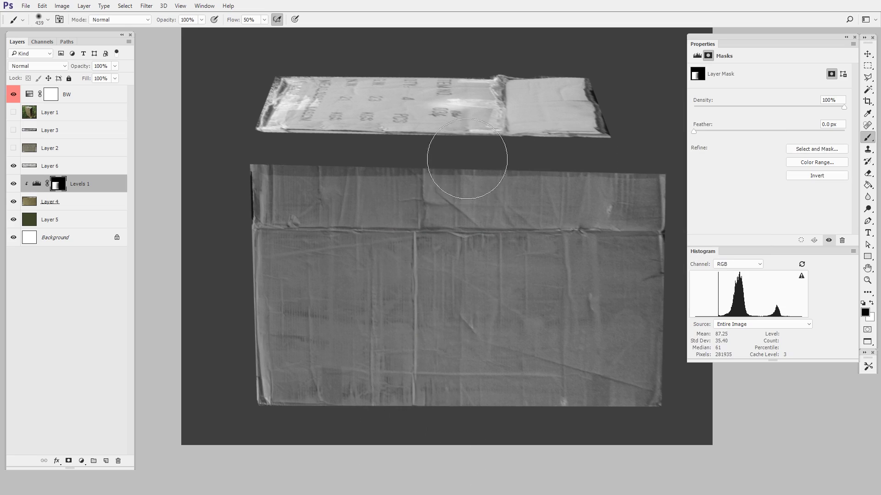
{"action": "left_click_drag", "start_coordinate": [468, 167], "coordinate": [473, 402]}
{"action": "mouse_move", "coordinate": [431, 171]}
{"action": "left_mouse_down"}
{"action": "mouse_move", "coordinate": [442, 386]}
{"action": "mouse_move", "coordinate": [399, 483]}
{"action": "left_mouse_up"}
{"action": "left_click_drag", "start_coordinate": [426, 198], "coordinate": [446, 446]}
Step: Inspect the softened gradient in the Levels mask and check the blended tone across the whole front face
{"action": "left_click", "coordinate": [57, 188], "text": "alt"}
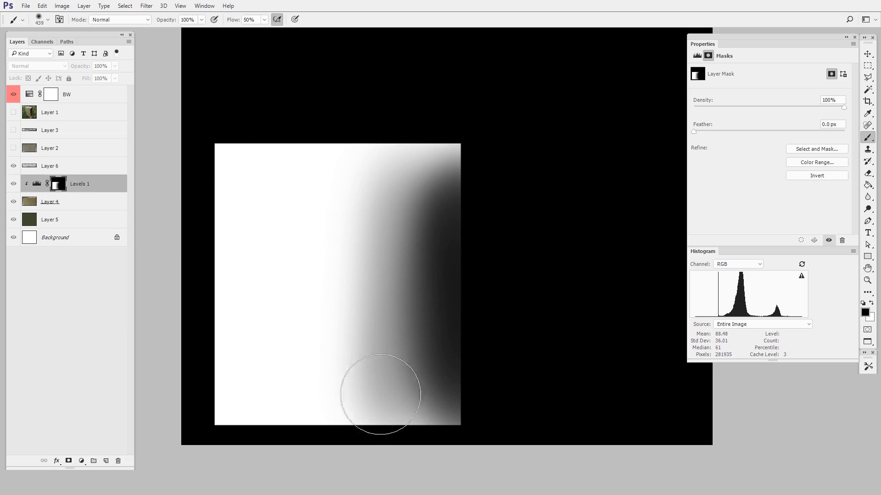
{"action": "left_click", "coordinate": [60, 188], "text": "alt"}
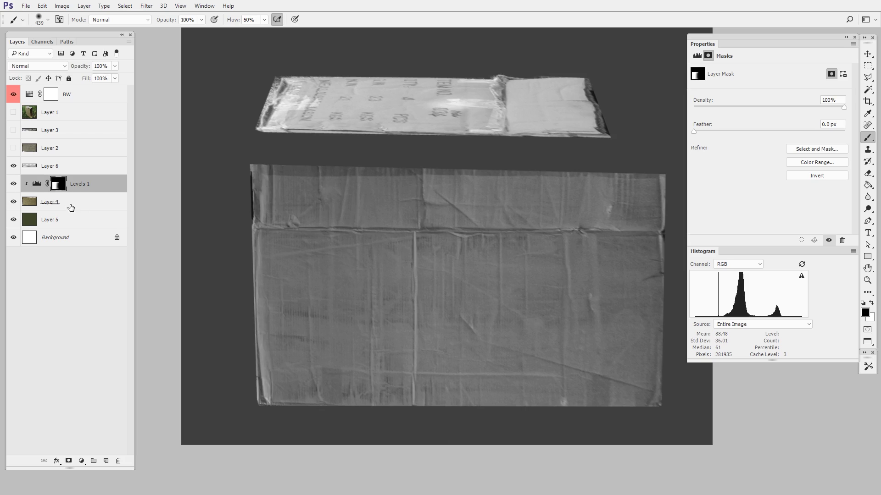
{"action": "left_click_drag", "start_coordinate": [533, 355], "coordinate": [467, 376]}
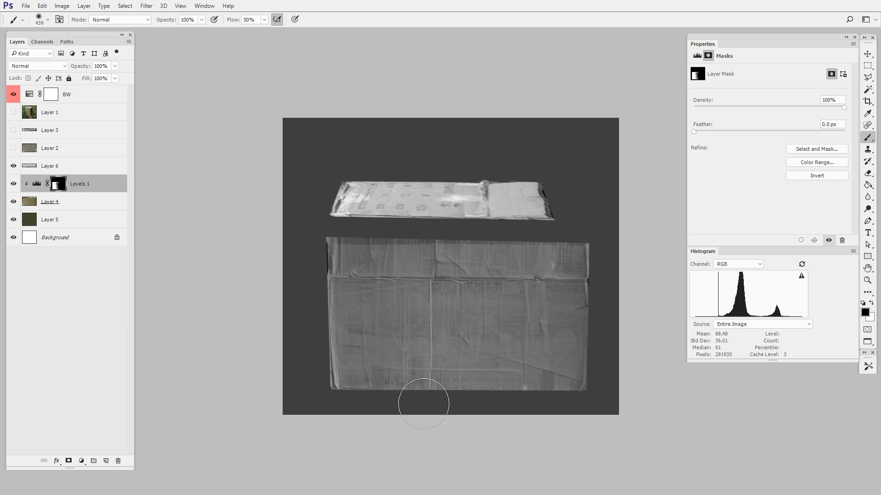
Step: Set the Levels adjustment's white output level to 217, keeping the black output level at 0
{"action": "left_click", "coordinate": [33, 187]}
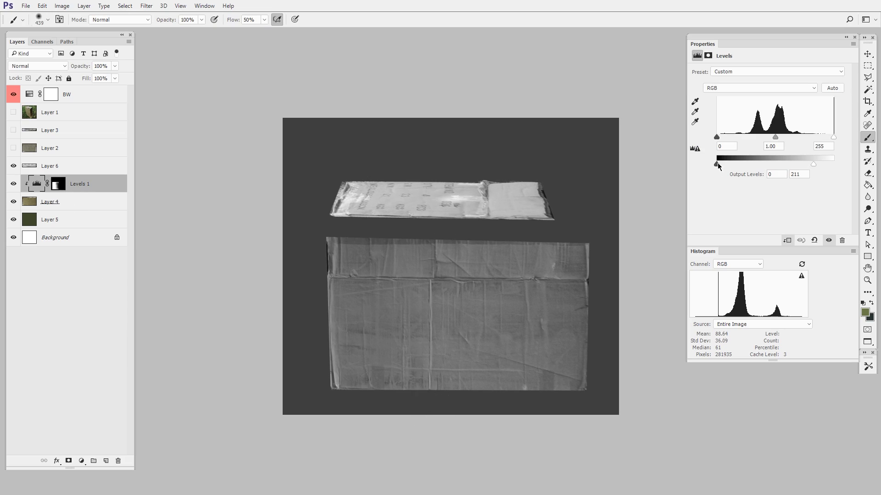
{"action": "left_click_drag", "start_coordinate": [717, 164], "coordinate": [665, 200]}
{"action": "left_click_drag", "start_coordinate": [808, 164], "coordinate": [818, 164]}
{"action": "left_click_drag", "start_coordinate": [818, 164], "coordinate": [816, 163]}
{"action": "scroll", "coordinate": [574, 365], "scroll_direction": "up", "scroll_amount": 3}
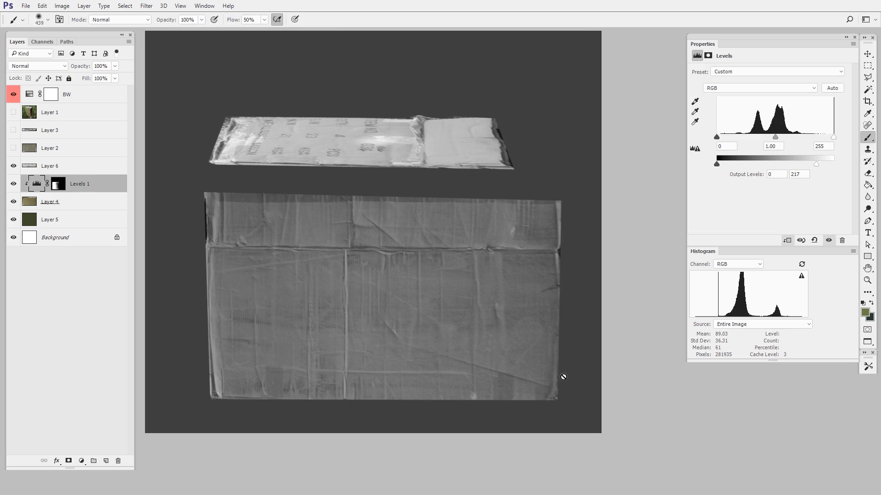
{"action": "left_click_drag", "start_coordinate": [560, 365], "coordinate": [576, 368]}
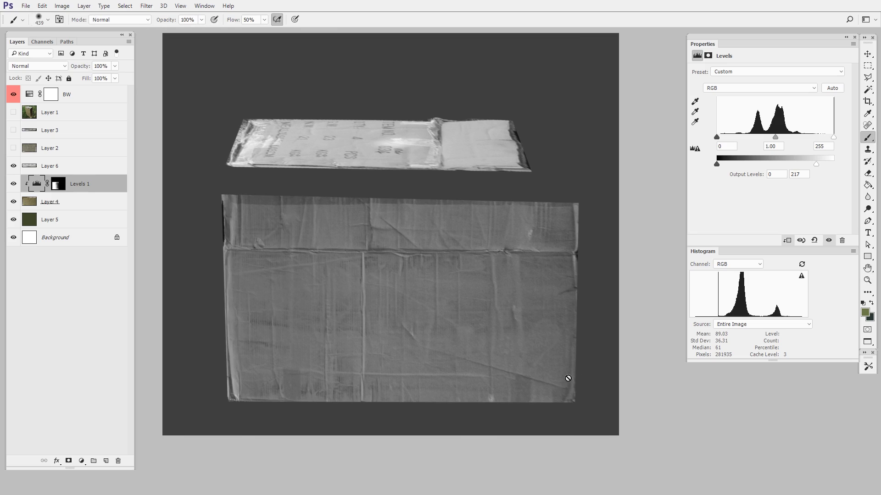
Step: Show the Info readout and place two colour samplers on the front cardboard face, one near its right edge and one near its left
{"action": "left_click", "coordinate": [204, 5]}
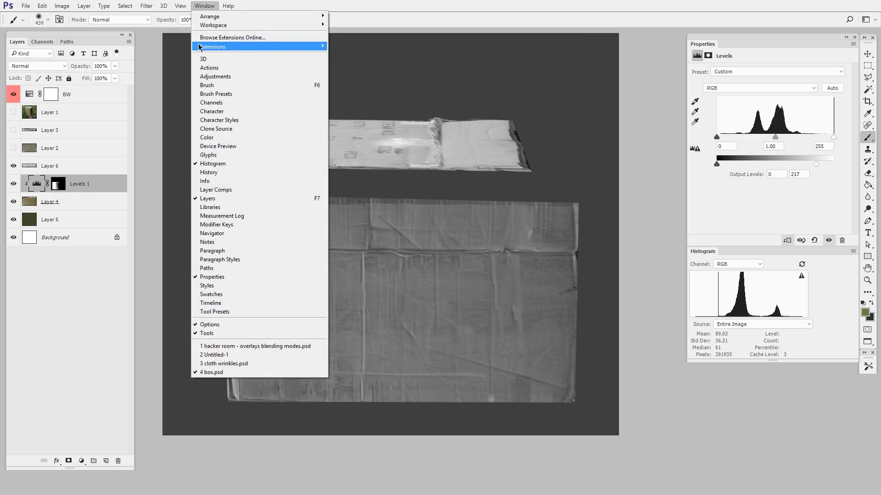
{"action": "left_click", "coordinate": [231, 181]}
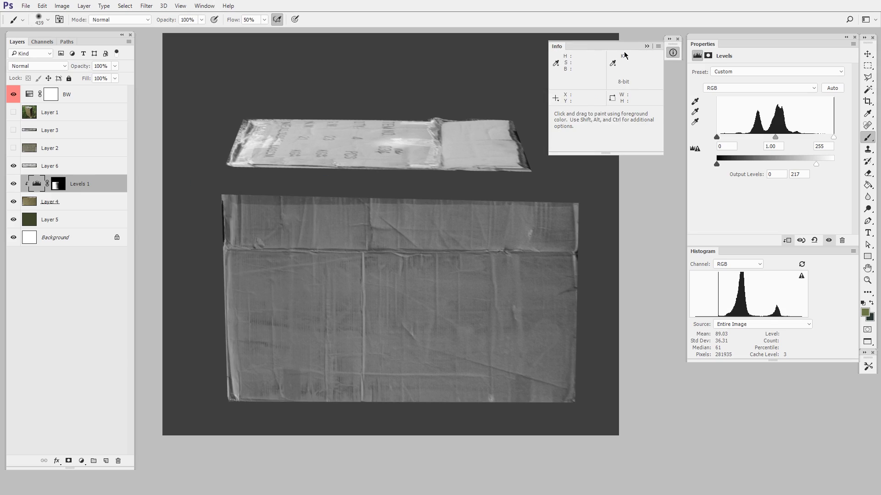
{"action": "left_click", "coordinate": [867, 113]}
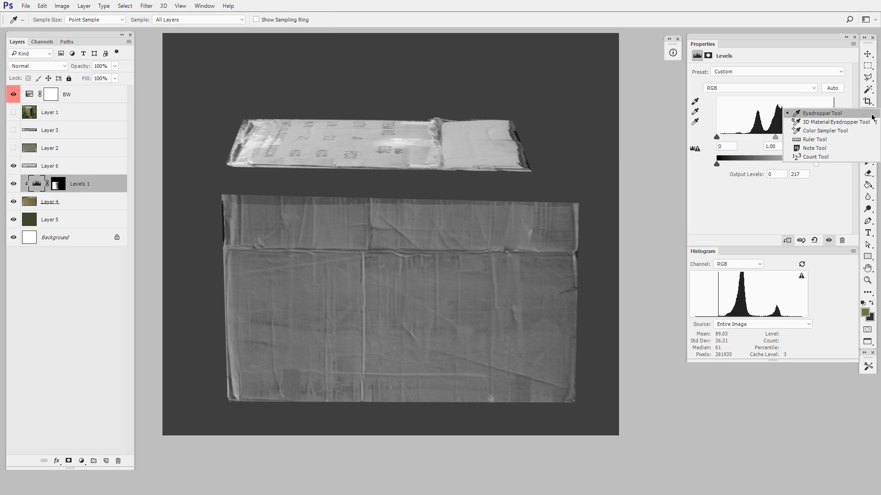
{"action": "left_click", "coordinate": [841, 132]}
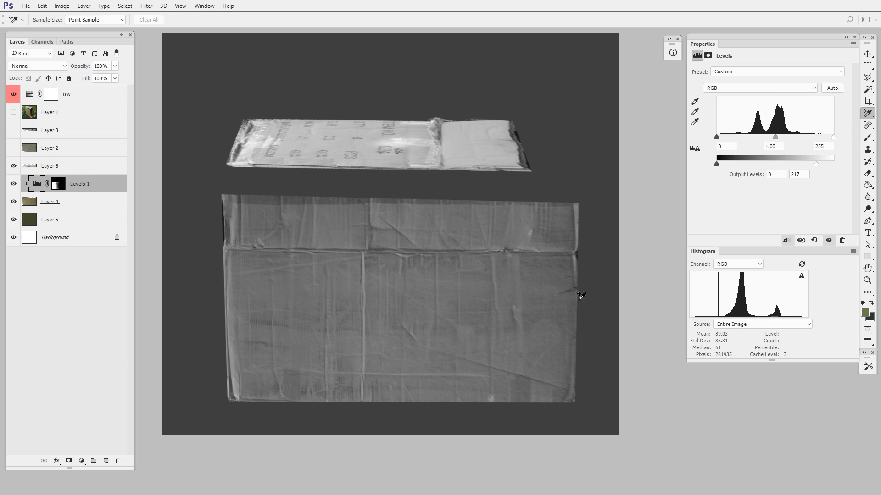
{"action": "left_click", "coordinate": [564, 309]}
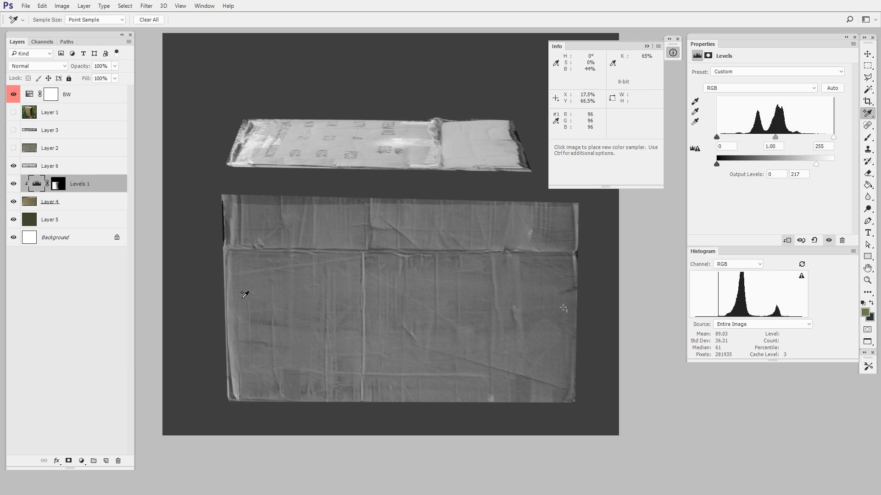
{"action": "left_click", "coordinate": [243, 299]}
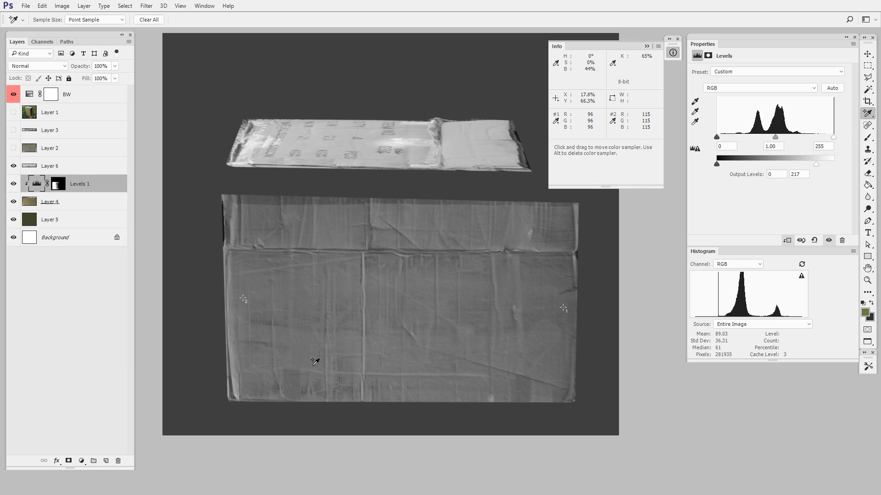
Step: Switch the readouts of colour samplers #1 and #2 to HSB Color
{"action": "left_click", "coordinate": [556, 121]}
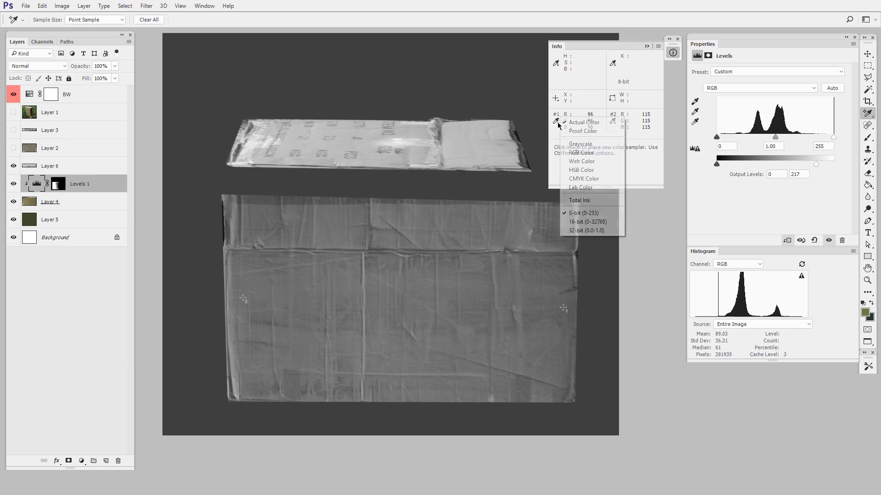
{"action": "left_click", "coordinate": [596, 170]}
{"action": "left_click", "coordinate": [613, 121]}
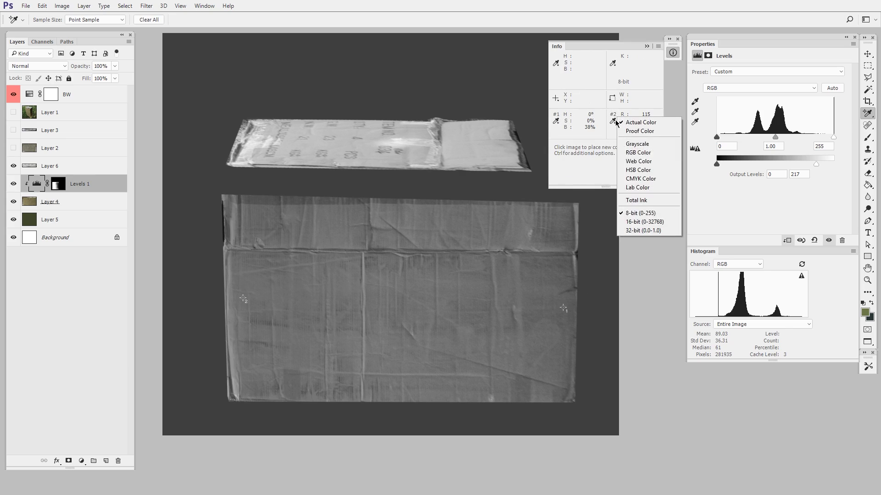
{"action": "left_click", "coordinate": [648, 170]}
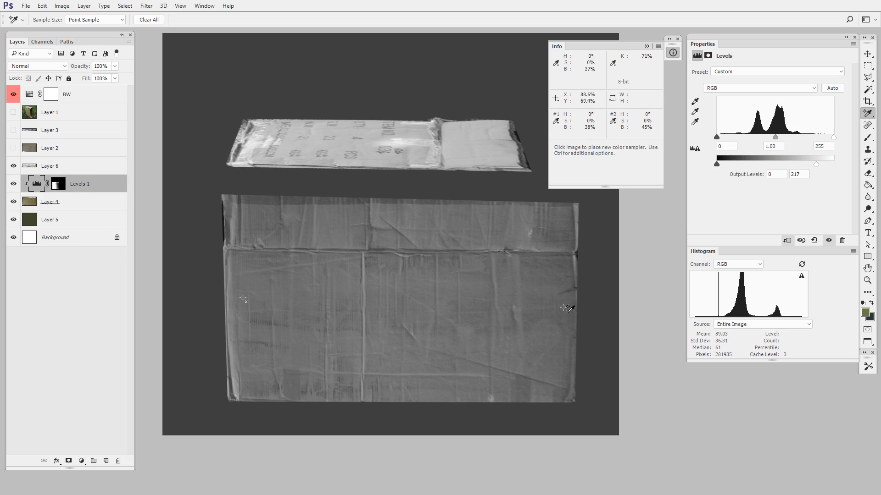
Step: Keep the Info readout open as a floating panel and set the Levels white output level to 184 to match the two samplers' brightness
{"action": "key", "text": "F8"}
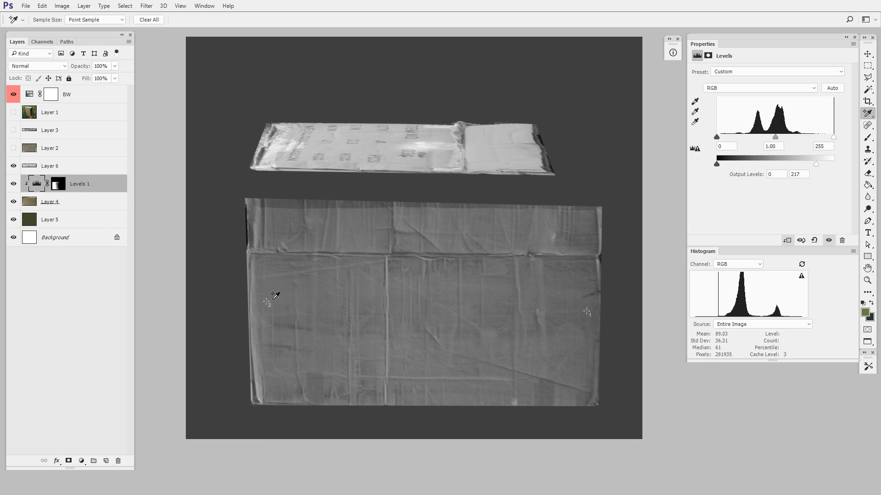
{"action": "left_click", "coordinate": [672, 52]}
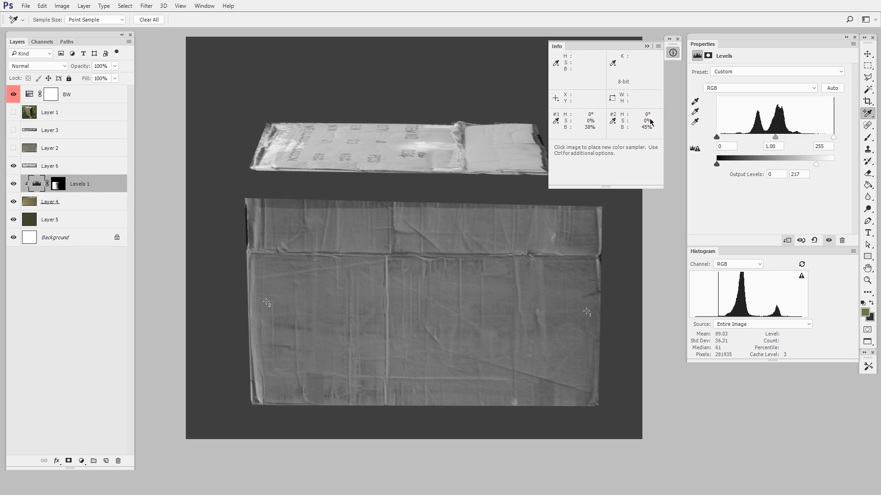
{"action": "mouse_move", "coordinate": [637, 46]}
{"action": "left_mouse_down"}
{"action": "mouse_move", "coordinate": [621, 37]}
{"action": "mouse_move", "coordinate": [649, 38]}
{"action": "left_mouse_up"}
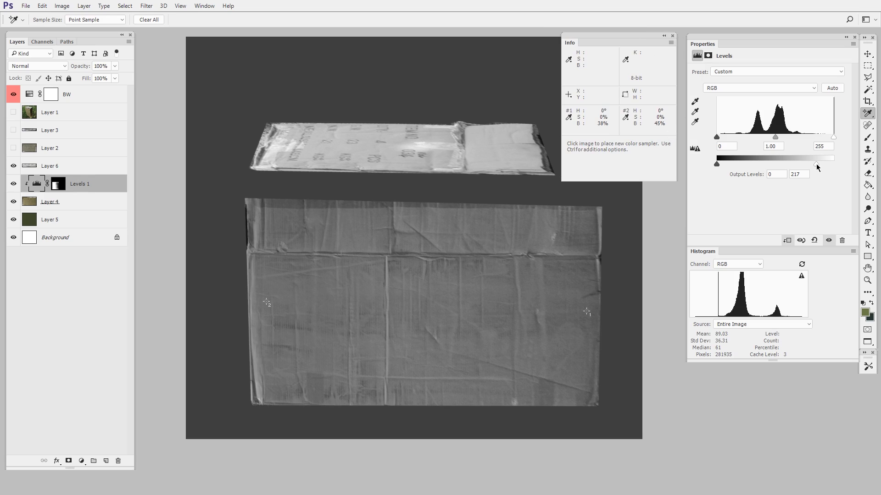
{"action": "left_click_drag", "start_coordinate": [813, 164], "coordinate": [801, 167]}
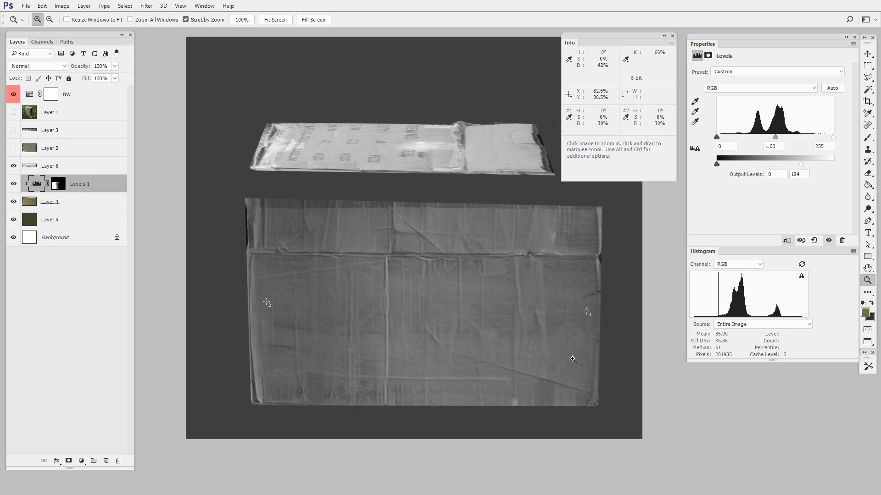
Step: Check the evened tone on the front face and place a third colour sampler near its middle
{"action": "scroll", "coordinate": [528, 367], "scroll_direction": "down", "scroll_amount": 1}
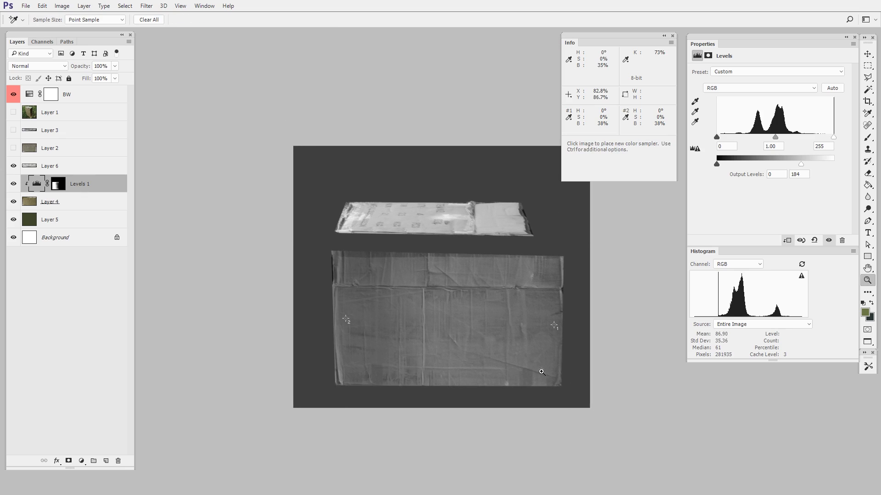
{"action": "scroll", "coordinate": [555, 371], "scroll_direction": "up", "scroll_amount": 1}
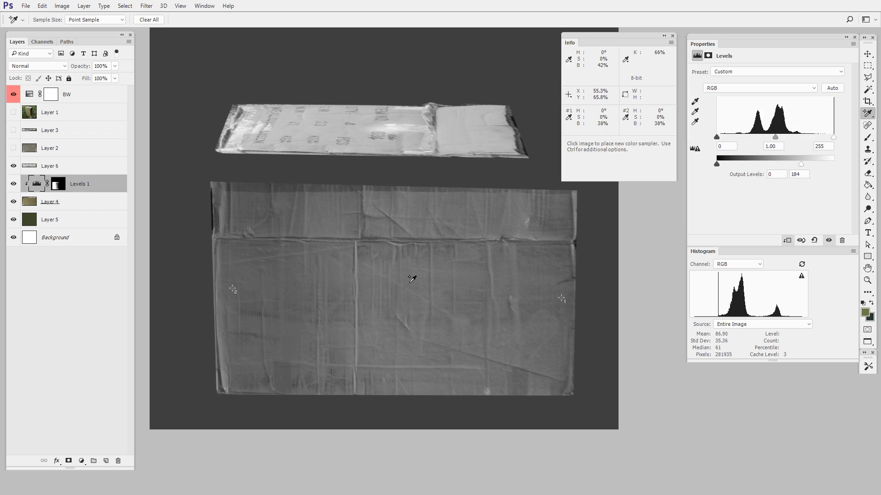
{"action": "left_click", "coordinate": [409, 282]}
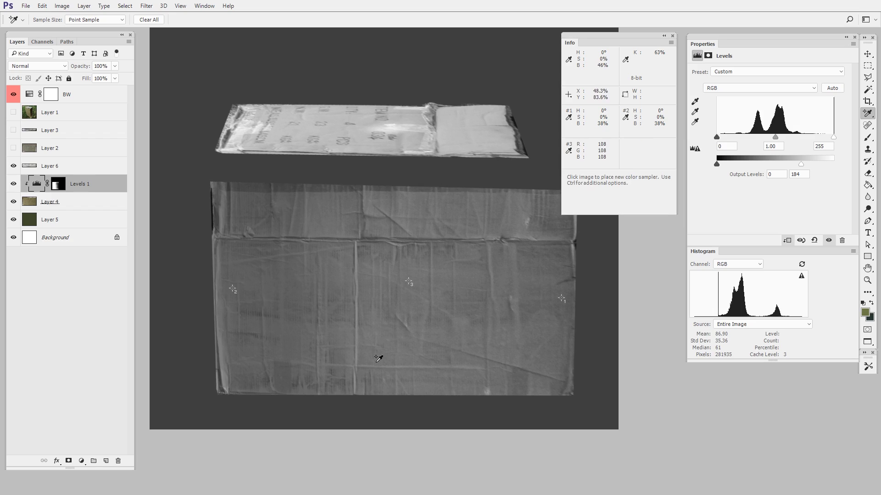
Step: Switch the readout of colour sampler #3 to HSB Color
{"action": "left_click", "coordinate": [570, 153]}
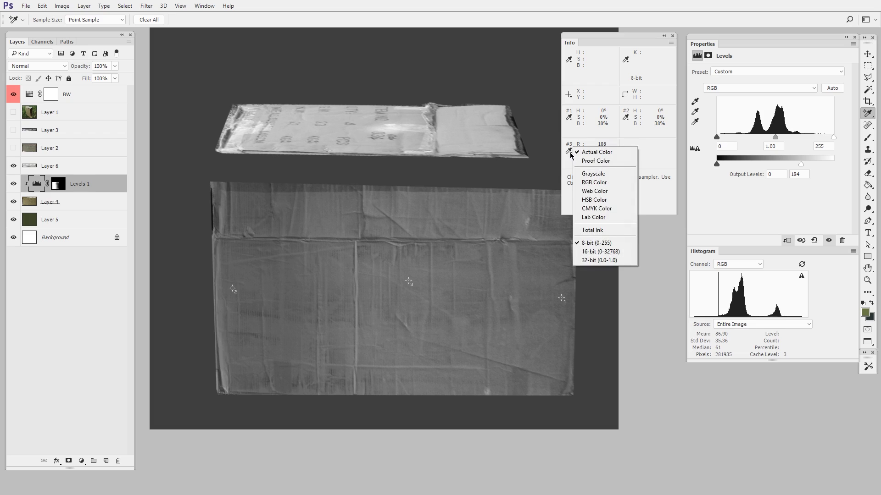
{"action": "left_click", "coordinate": [611, 201]}
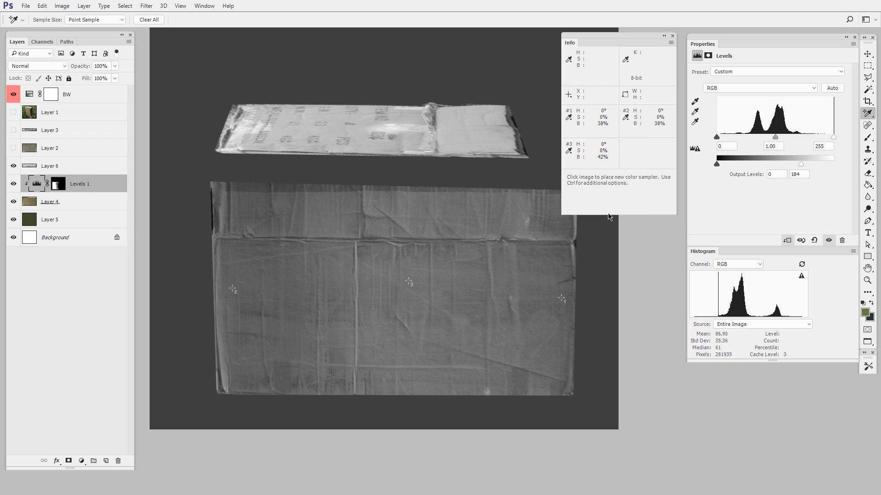
Step: Select a tall rectangle over the front face's middle and darken it with a Levels adjustment at output white 221, clipped to the cardboard layer
{"action": "left_click", "coordinate": [867, 67]}
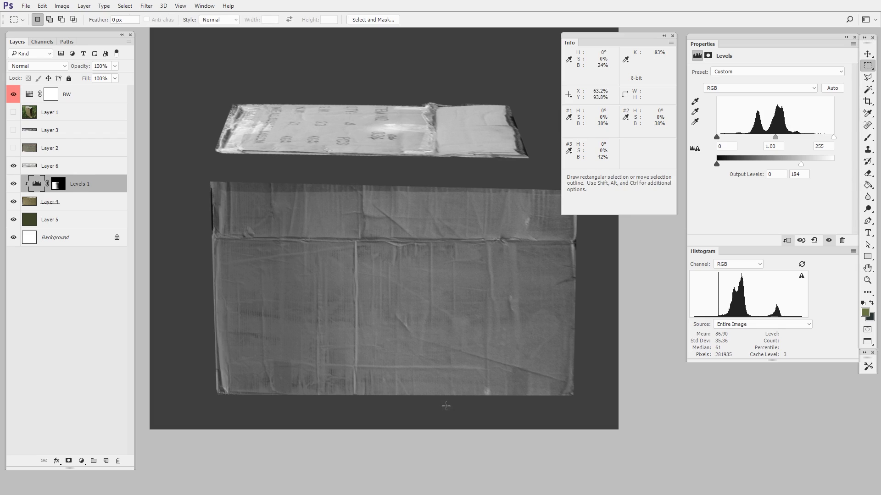
{"action": "left_click_drag", "start_coordinate": [290, 165], "coordinate": [472, 393]}
{"action": "left_click", "coordinate": [81, 461]}
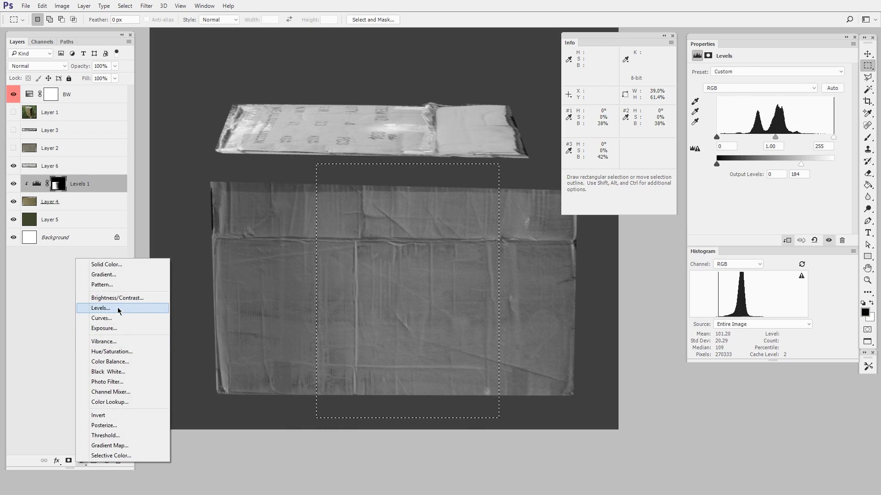
{"action": "left_click", "coordinate": [100, 308]}
{"action": "left_click_drag", "start_coordinate": [833, 164], "coordinate": [816, 172]}
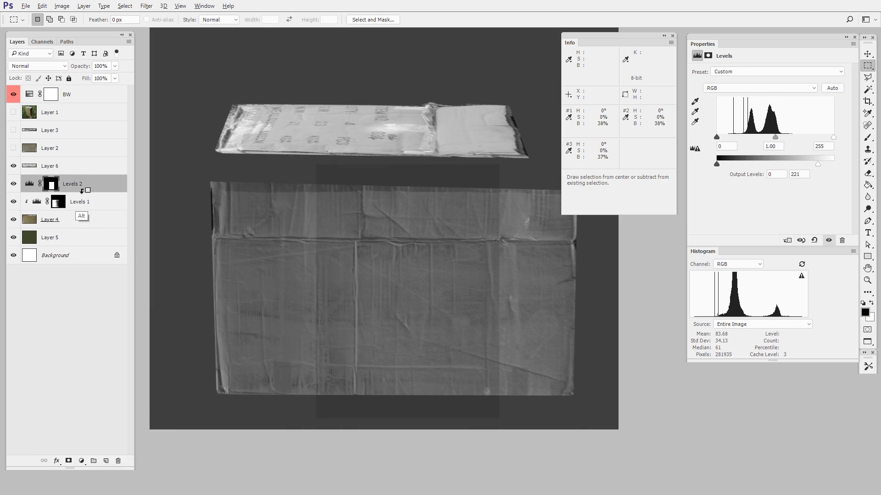
{"action": "left_click", "coordinate": [83, 196], "text": "alt"}
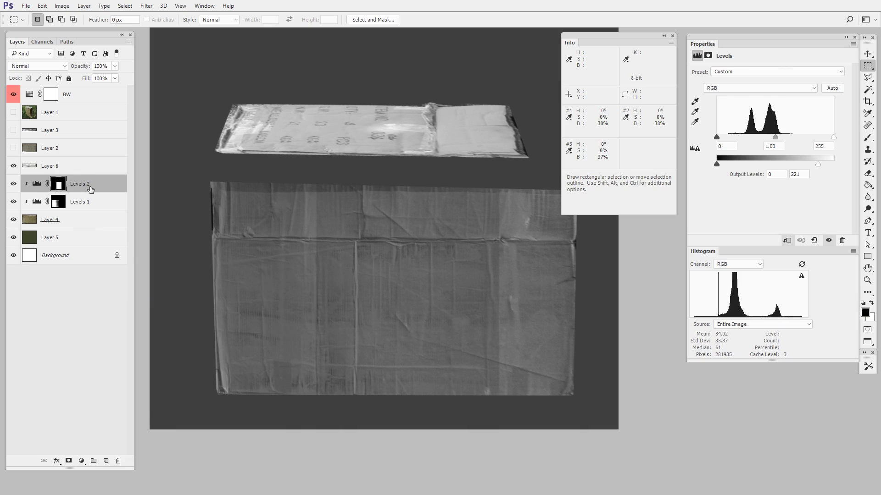
Step: Soften the Levels 2 mask edges by painting white with a 350 px brush, and set its white output level to 229
{"action": "left_click", "coordinate": [58, 183]}
{"action": "key", "text": "b"}
{"action": "key", "text": "bracketleft"}
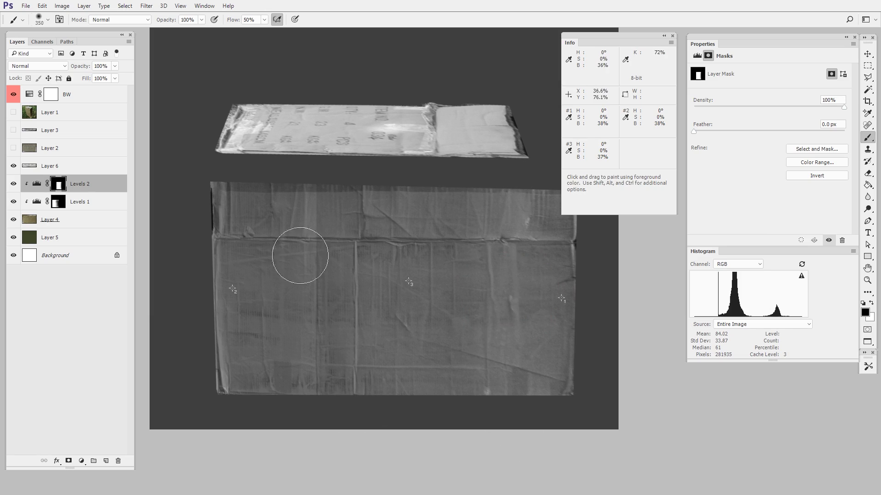
{"action": "key", "text": "x"}
{"action": "mouse_move", "coordinate": [322, 172]}
{"action": "left_mouse_down"}
{"action": "mouse_move", "coordinate": [330, 429]}
{"action": "mouse_move", "coordinate": [313, 316]}
{"action": "mouse_move", "coordinate": [326, 165]}
{"action": "mouse_move", "coordinate": [476, 227]}
{"action": "mouse_move", "coordinate": [491, 206]}
{"action": "mouse_move", "coordinate": [501, 409]}
{"action": "mouse_move", "coordinate": [498, 179]}
{"action": "mouse_move", "coordinate": [503, 417]}
{"action": "mouse_move", "coordinate": [486, 203]}
{"action": "mouse_move", "coordinate": [494, 190]}
{"action": "mouse_move", "coordinate": [497, 393]}
{"action": "left_mouse_up"}
{"action": "left_click", "coordinate": [37, 184]}
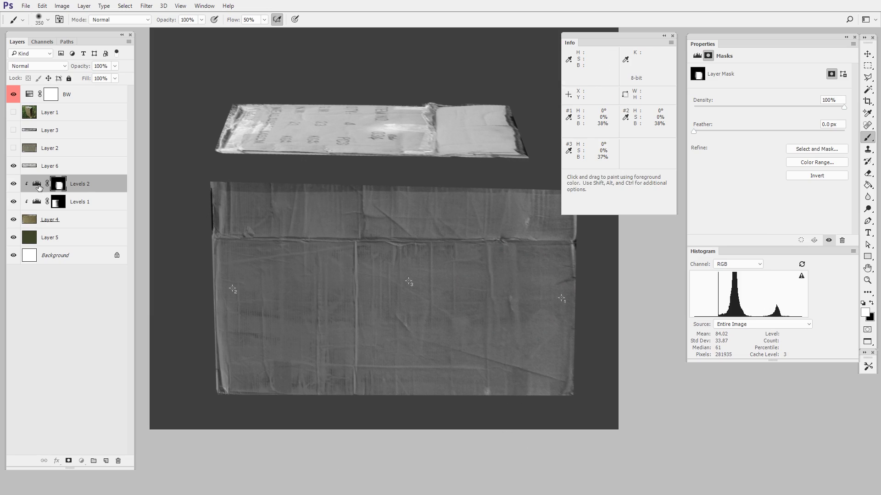
{"action": "mouse_move", "coordinate": [819, 164]}
{"action": "left_mouse_down"}
{"action": "mouse_move", "coordinate": [828, 164]}
{"action": "mouse_move", "coordinate": [807, 165]}
{"action": "mouse_move", "coordinate": [836, 164]}
{"action": "mouse_move", "coordinate": [823, 168]}
{"action": "left_mouse_up"}
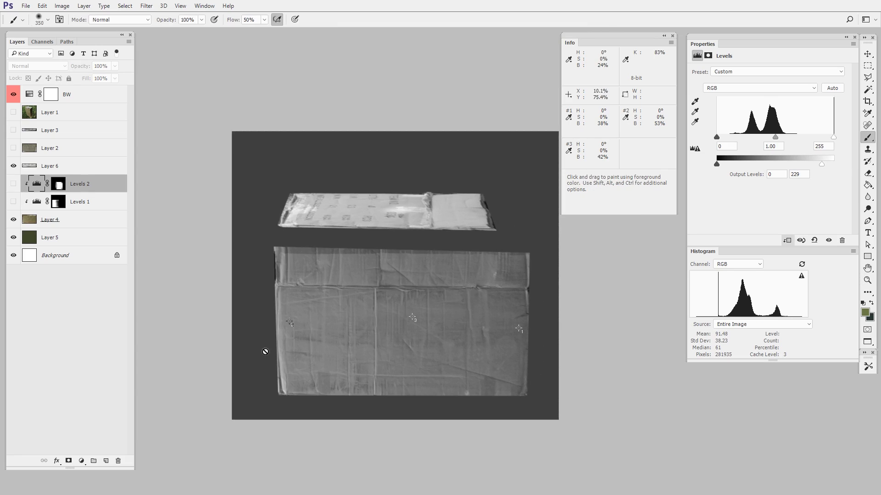
Step: Show Levels 1 and Levels 2 again one after the other to compare their effect on the front face
{"action": "scroll", "coordinate": [273, 252], "scroll_direction": "up", "scroll_amount": 3}
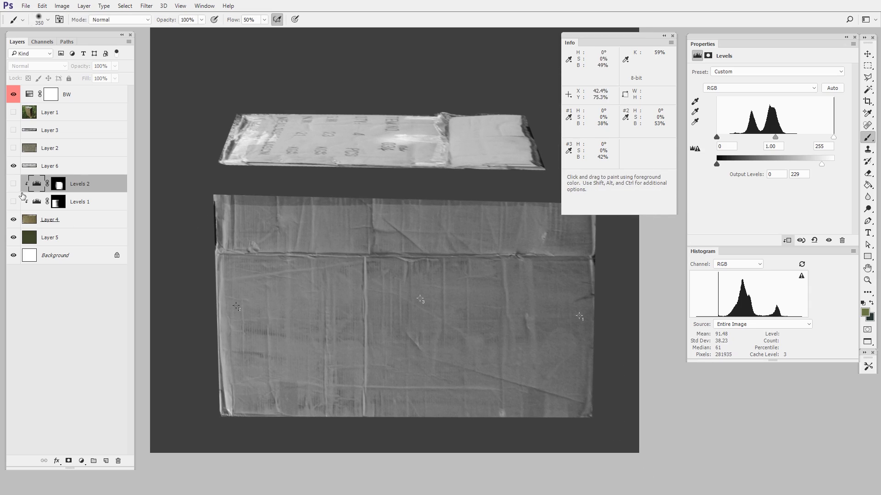
{"action": "left_click", "coordinate": [14, 202]}
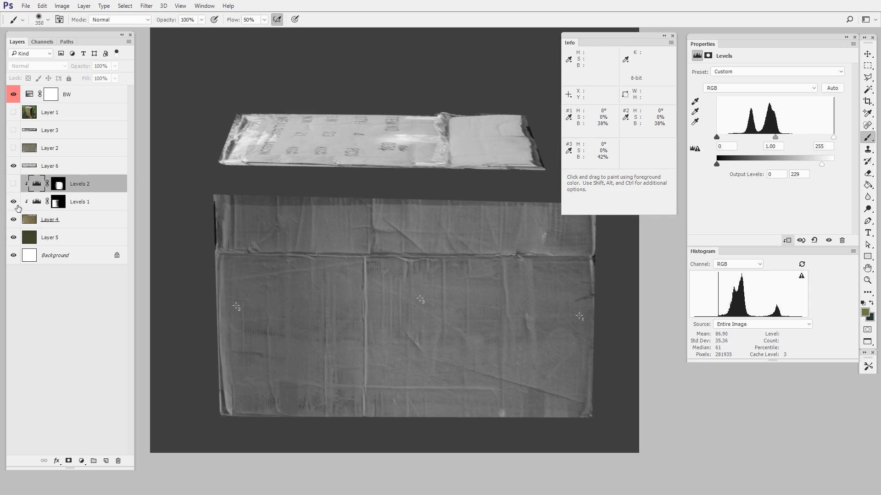
{"action": "left_click", "coordinate": [16, 185]}
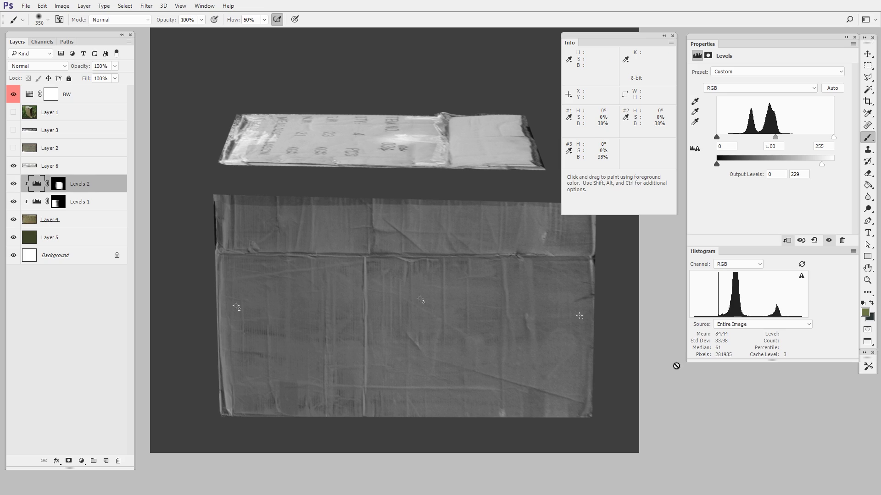
Step: Check the histogram mean of a rectangular area covering most of the front cardboard face, and deselect it
{"action": "left_click", "coordinate": [867, 66]}
{"action": "mouse_move", "coordinate": [235, 207]}
{"action": "left_mouse_down"}
{"action": "mouse_move", "coordinate": [413, 340]}
{"action": "mouse_move", "coordinate": [554, 402]}
{"action": "left_mouse_up"}
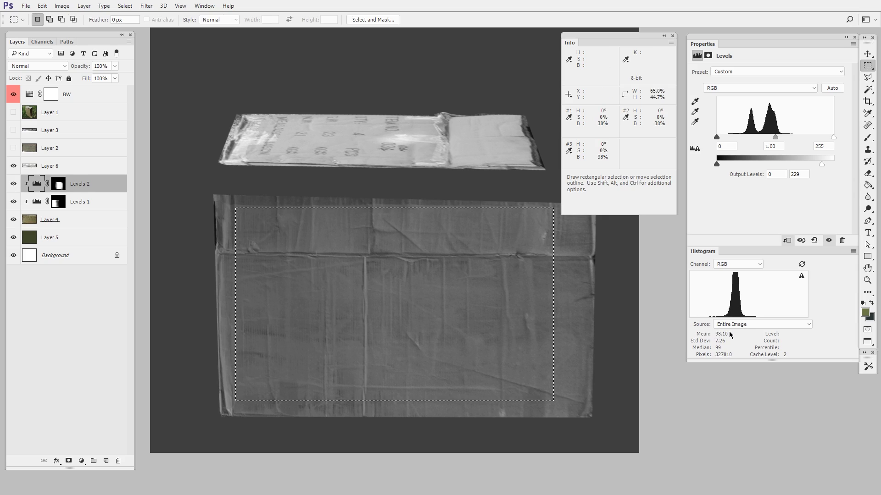
{"action": "left_click", "coordinate": [530, 361]}
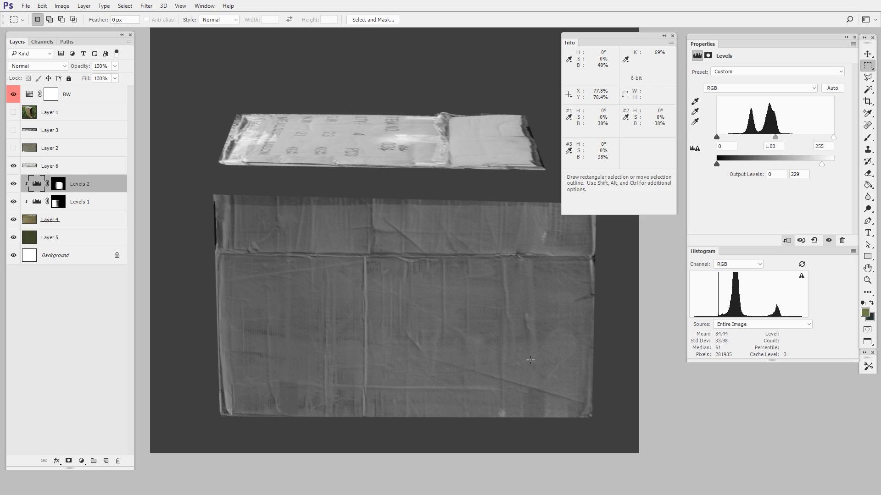
Step: Add a third clipped Levels adjustment over the whole front face and brighten its midtones to about 1.35, monitoring the three colour samplers
{"action": "left_click", "coordinate": [78, 459]}
{"action": "left_click", "coordinate": [125, 309]}
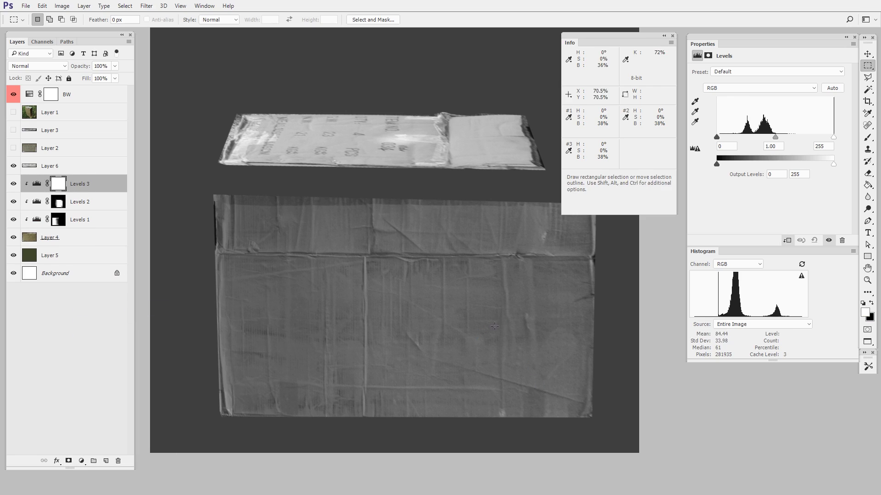
{"action": "key", "text": "i"}
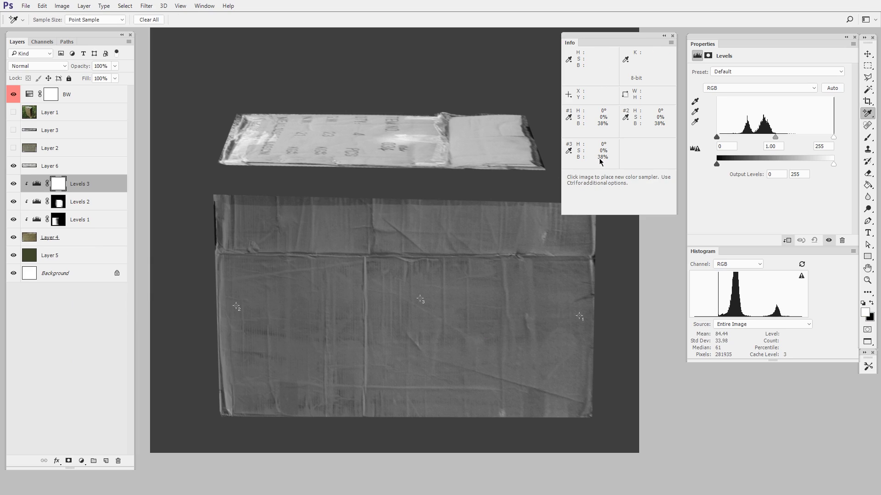
{"action": "left_click_drag", "start_coordinate": [777, 140], "coordinate": [761, 143]}
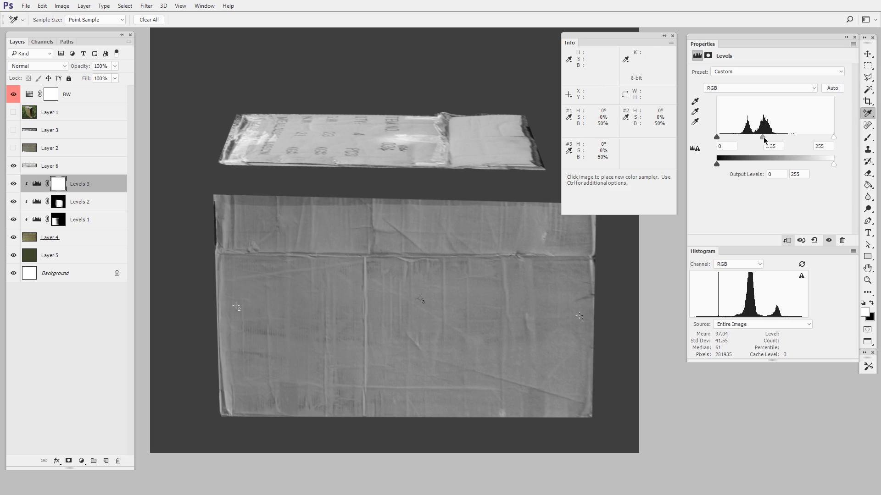
{"action": "left_click_drag", "start_coordinate": [761, 138], "coordinate": [762, 137]}
Step: Increase the front face's contrast in Levels 3 with input black 24, midtone 1.32 and input white 206
{"action": "left_click_drag", "start_coordinate": [717, 137], "coordinate": [730, 137]}
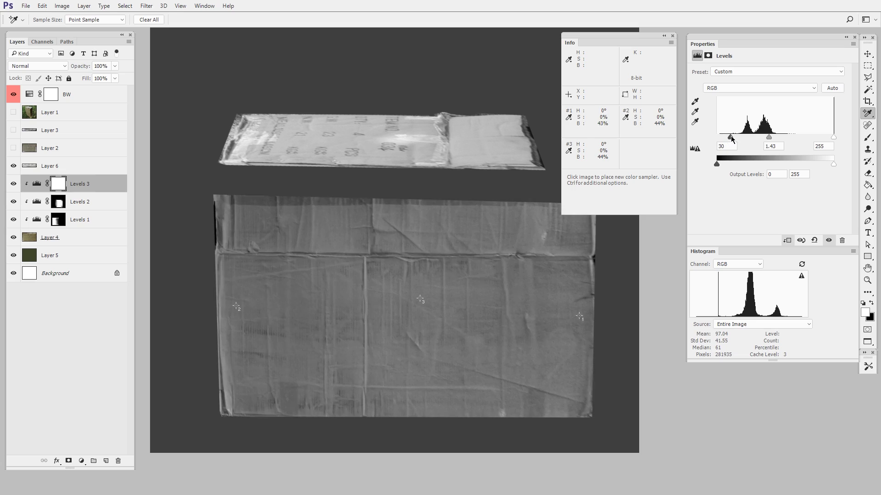
{"action": "left_click_drag", "start_coordinate": [833, 136], "coordinate": [810, 141]}
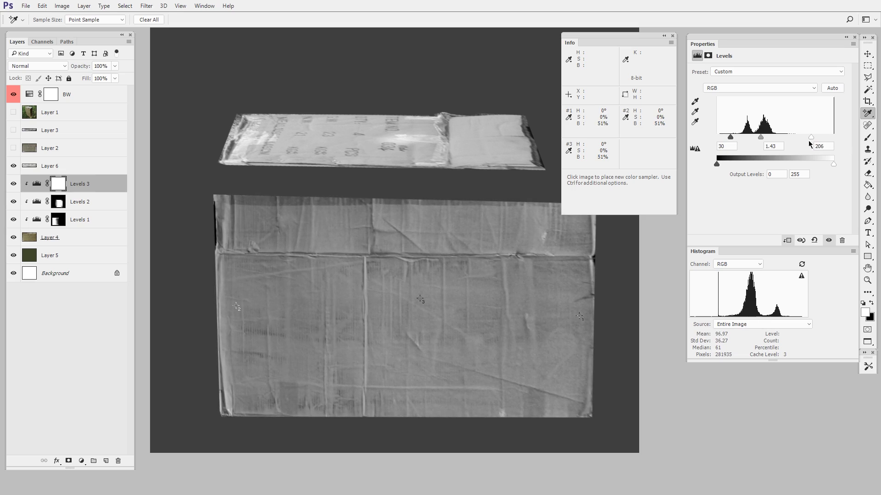
{"action": "left_click_drag", "start_coordinate": [730, 137], "coordinate": [728, 138]}
{"action": "left_click_drag", "start_coordinate": [760, 138], "coordinate": [763, 138]}
{"action": "left_click_drag", "start_coordinate": [497, 348], "coordinate": [427, 356]}
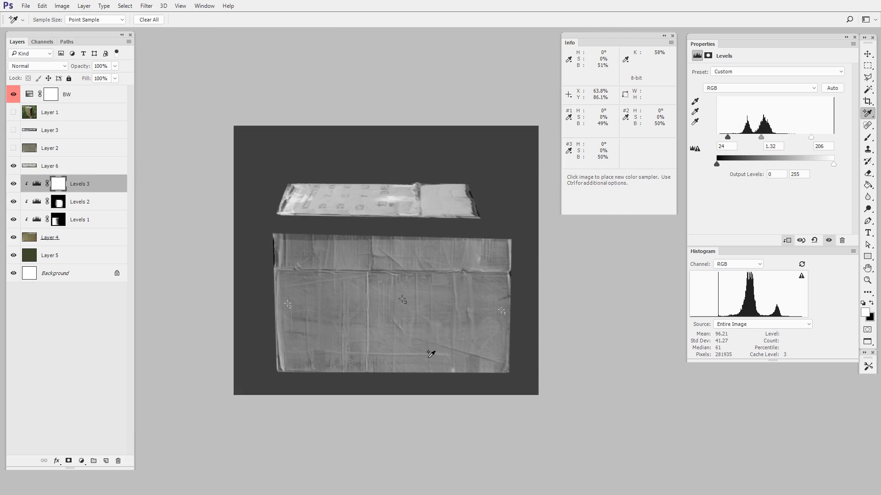
Step: Hide the BW adjustment and add a clipped Hue/Saturation adjustment to the cardboard layer with Saturation at -41
{"action": "left_click", "coordinate": [13, 94]}
{"action": "scroll", "coordinate": [404, 384], "scroll_direction": "up", "scroll_amount": 1}
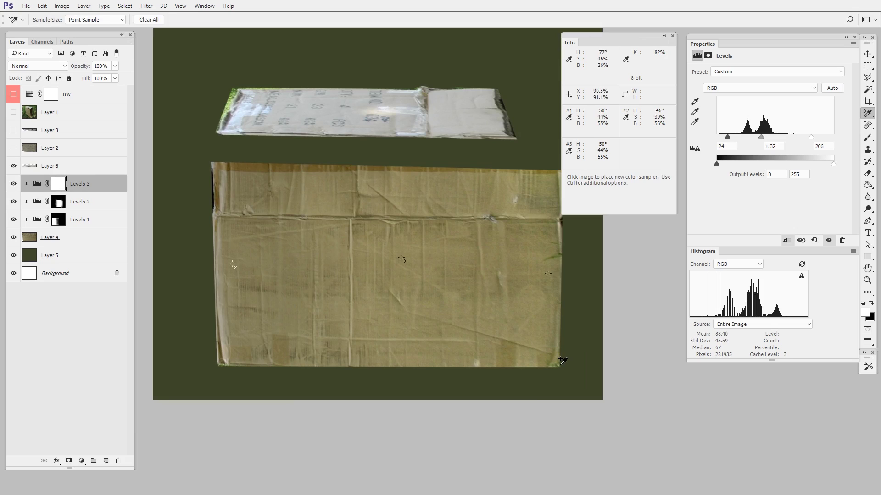
{"action": "left_click", "coordinate": [81, 461]}
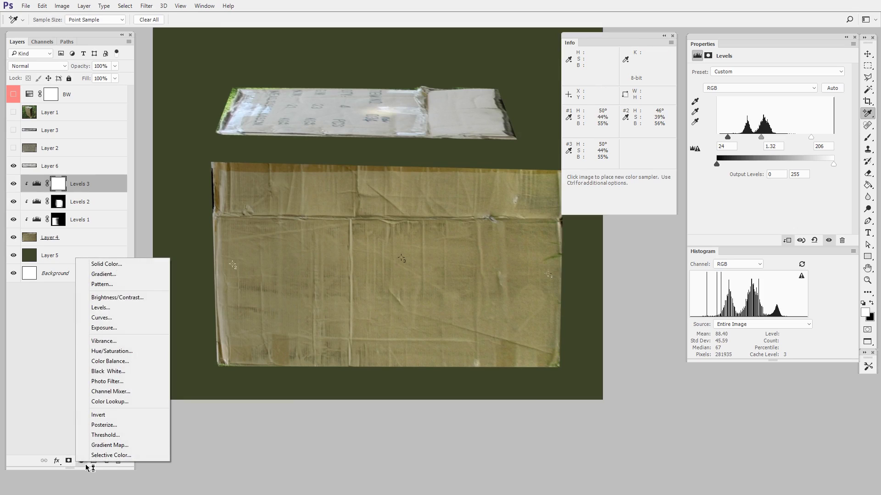
{"action": "left_click", "coordinate": [134, 352]}
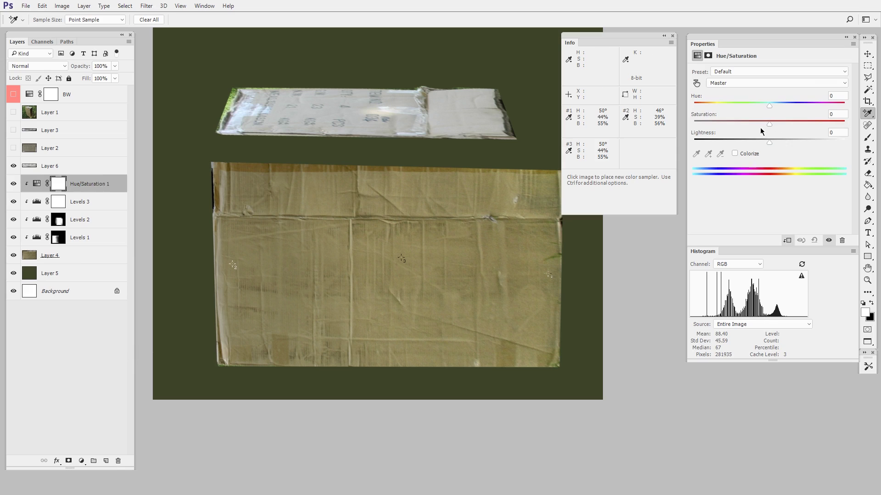
{"action": "left_click_drag", "start_coordinate": [769, 124], "coordinate": [739, 123]}
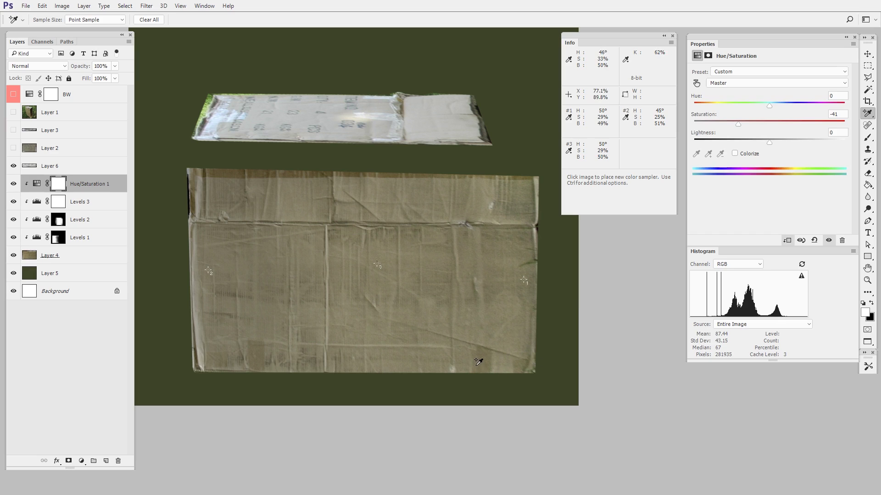
{"action": "scroll", "coordinate": [475, 360], "scroll_direction": "left", "scroll_amount": 1}
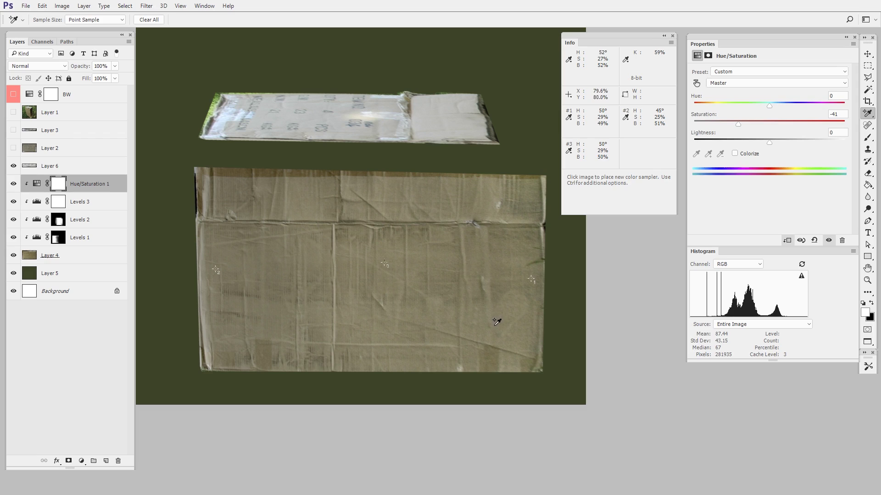
Step: Delete all three colour samplers from the front cardboard face
{"action": "left_click", "coordinate": [475, 335], "text": "alt"}
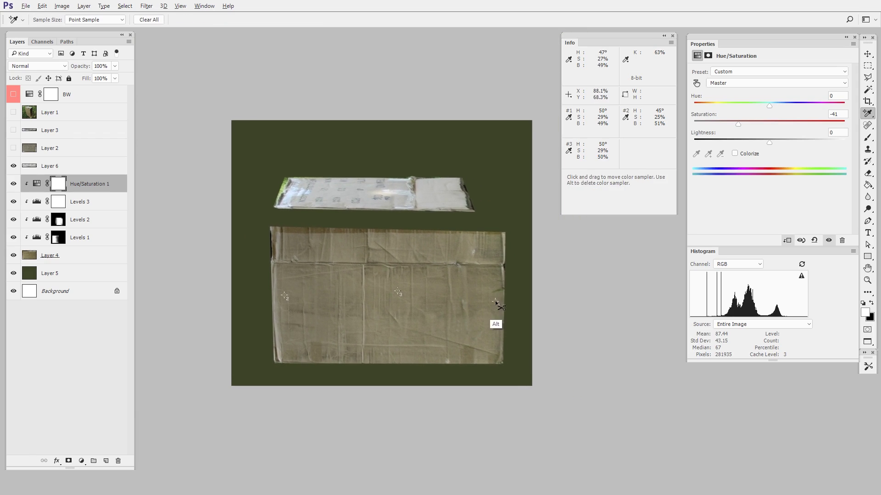
{"action": "left_click", "coordinate": [483, 338], "text": "ctrl"}
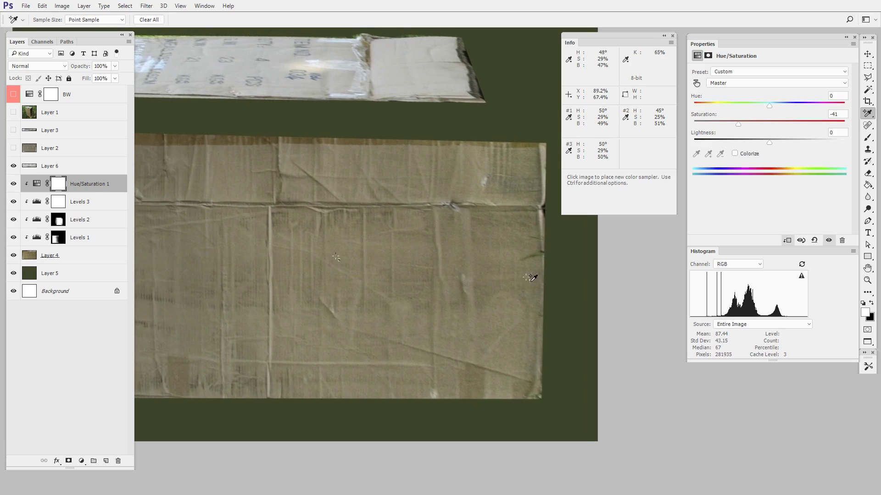
{"action": "key", "text": "alt"}
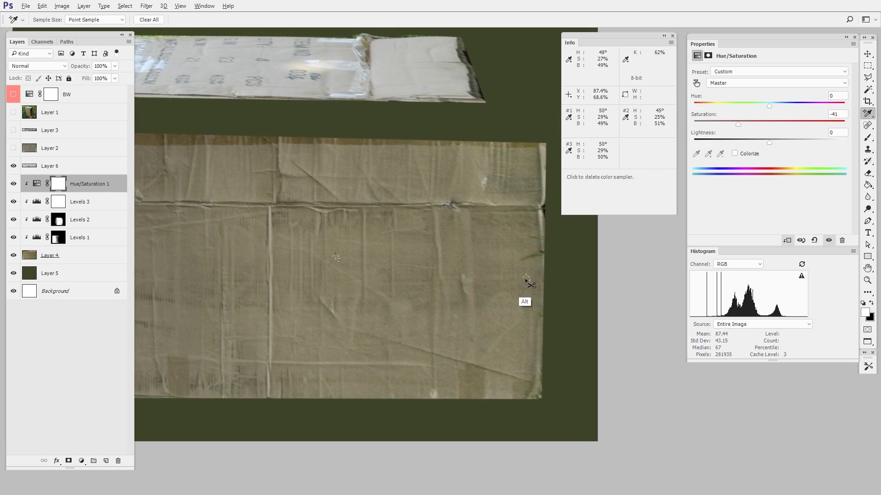
{"action": "left_click", "coordinate": [526, 280], "text": "alt"}
{"action": "left_click", "coordinate": [337, 258], "text": "alt"}
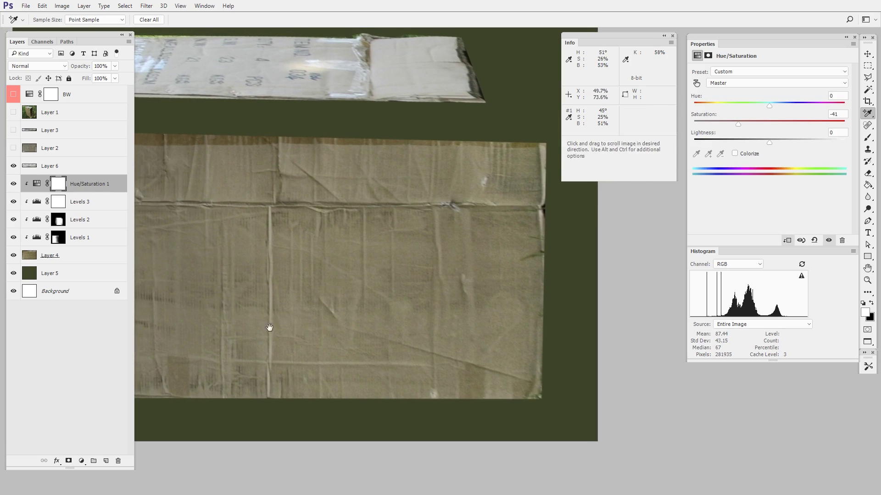
{"action": "left_click_drag", "start_coordinate": [269, 328], "coordinate": [413, 301]}
{"action": "left_click_drag", "start_coordinate": [491, 314], "coordinate": [305, 349]}
{"action": "key", "text": "z"}
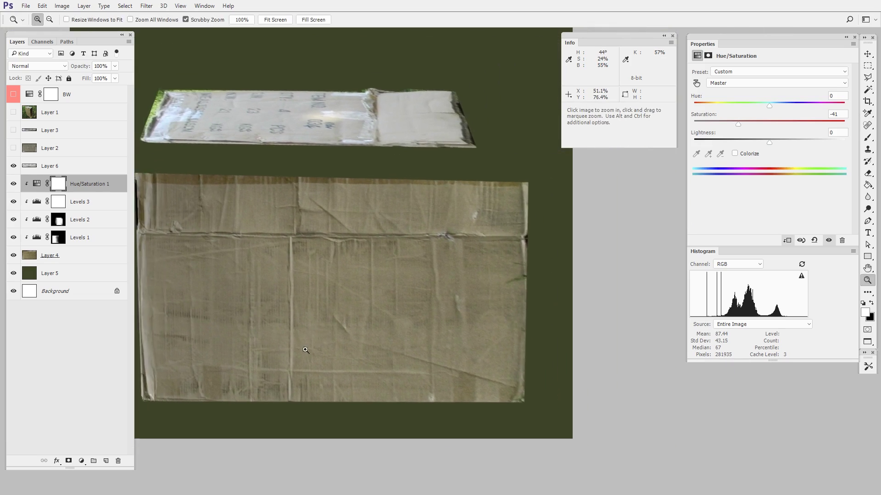
{"action": "scroll", "coordinate": [305, 350], "scroll_direction": "down", "scroll_amount": 1}
Step: Copy the front cardboard face with a rectangular selection and paste it into the boxes group of the room painting
{"action": "key", "text": "m"}
{"action": "left_click_drag", "start_coordinate": [206, 178], "coordinate": [525, 366]}
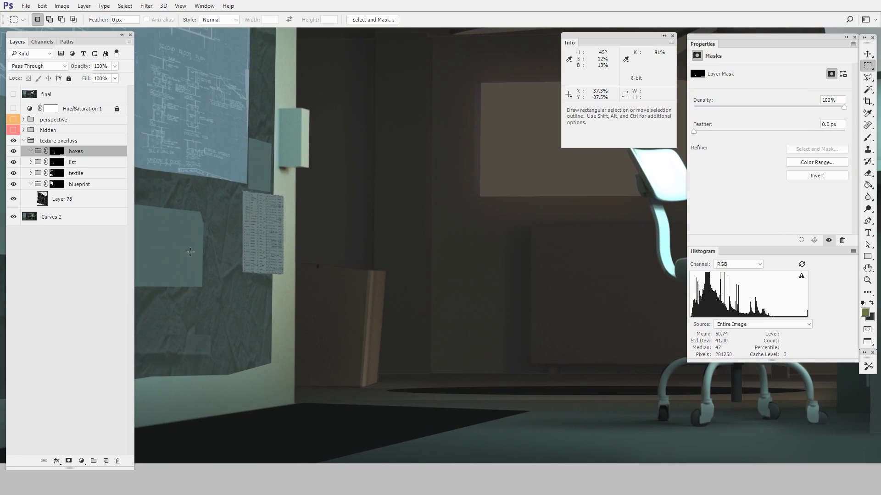
{"action": "left_click", "coordinate": [57, 150], "text": "ctrl"}
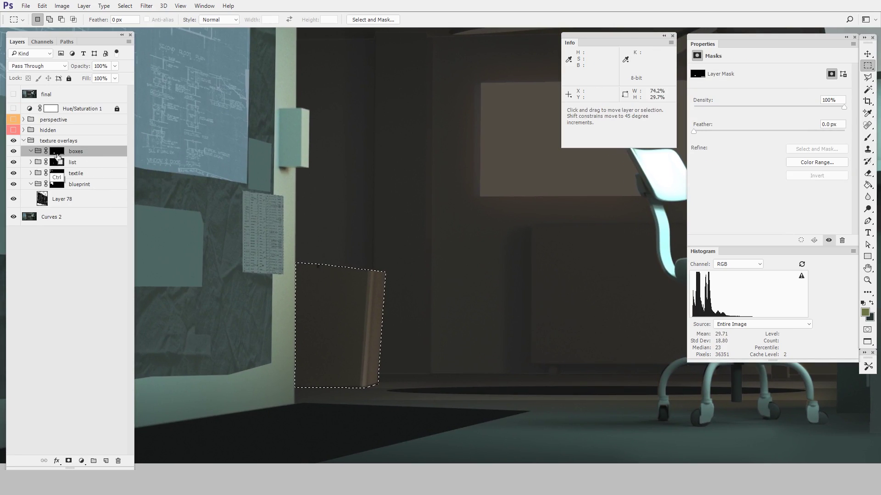
{"action": "left_click_drag", "start_coordinate": [389, 408], "coordinate": [357, 406]}
{"action": "left_click_drag", "start_coordinate": [464, 410], "coordinate": [475, 420]}
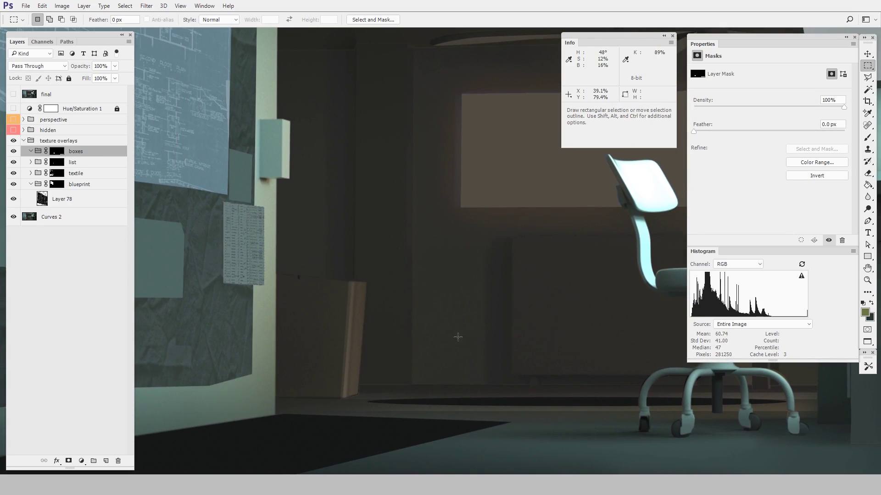
{"action": "key", "text": "ctrl+v"}
{"action": "key", "text": "ctrl+0"}
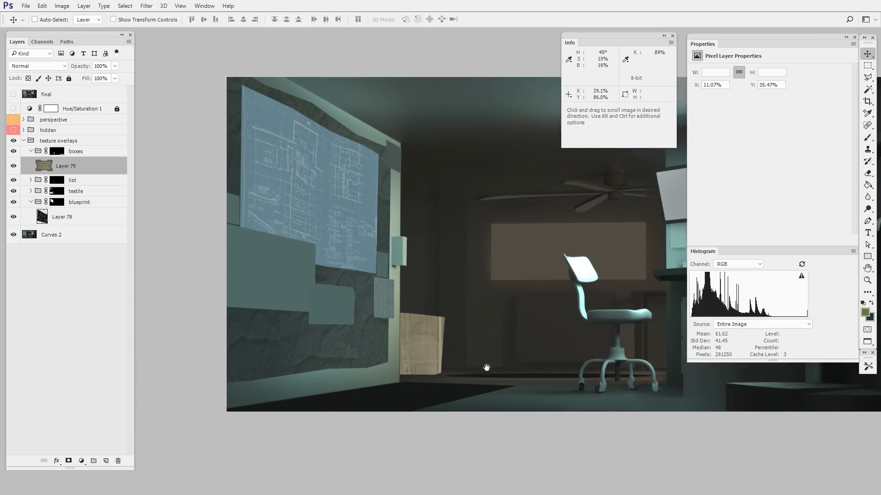
Step: Scale the pasted cardboard texture to about 51% and place it over the box beside the left wall
{"action": "key", "text": "ctrl+t"}
{"action": "left_click_drag", "start_coordinate": [602, 213], "coordinate": [515, 262]}
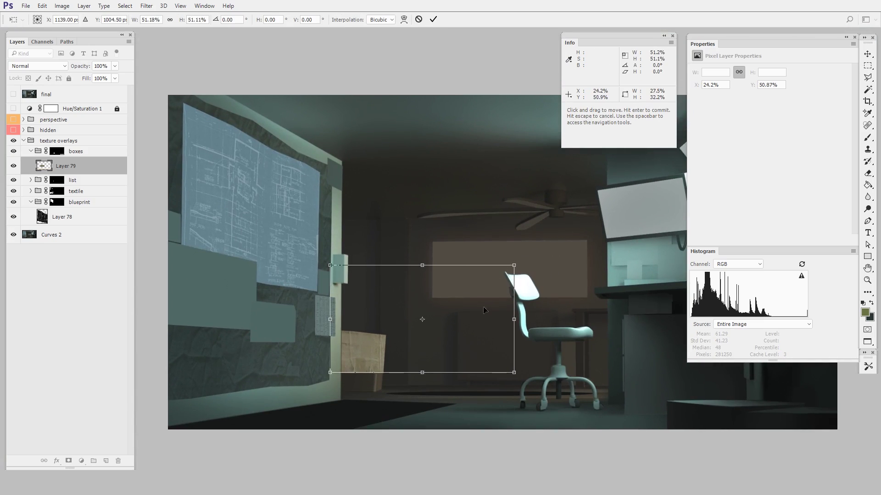
{"action": "left_click_drag", "start_coordinate": [460, 329], "coordinate": [422, 351]}
{"action": "key", "text": "Return"}
Step: Shrink and skew the cardboard texture further to follow the perspective of the box by the wall
{"action": "key", "text": "z"}
{"action": "left_click", "coordinate": [422, 351]}
{"action": "key", "text": "ctrl+t"}
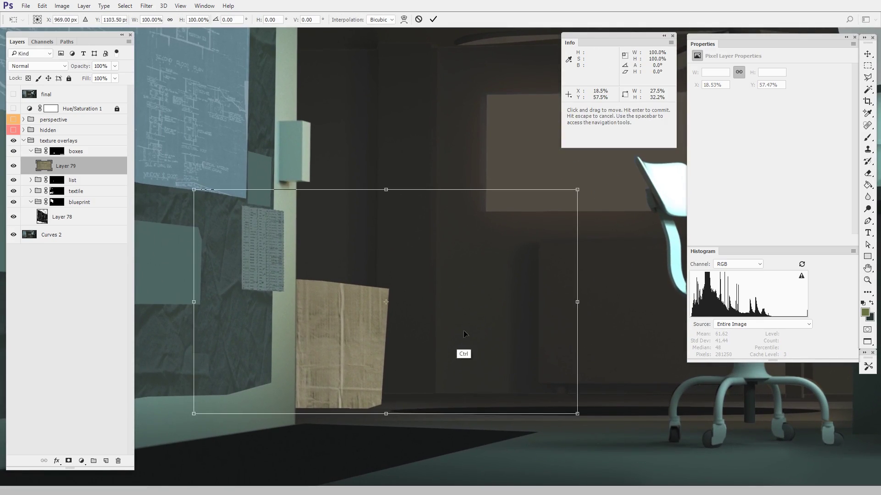
{"action": "left_click_drag", "start_coordinate": [387, 193], "coordinate": [424, 197]}
{"action": "left_click_drag", "start_coordinate": [614, 195], "coordinate": [561, 225]}
{"action": "left_click_drag", "start_coordinate": [443, 324], "coordinate": [437, 354]}
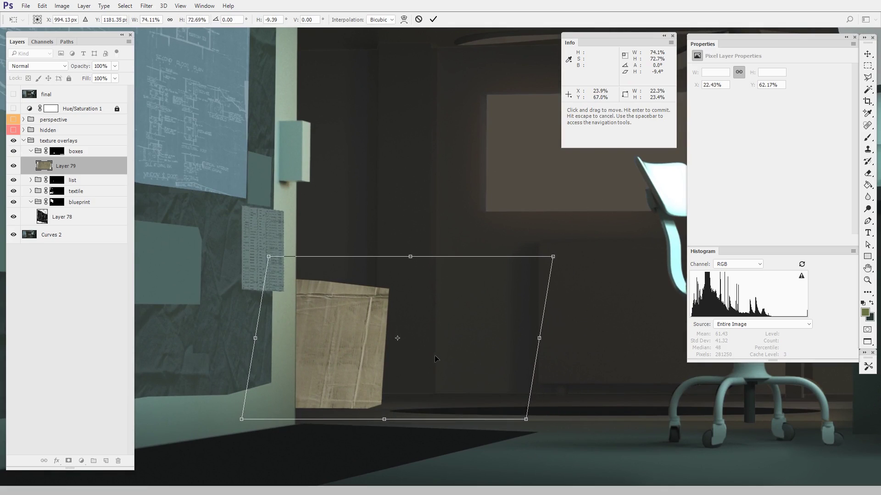
{"action": "left_click_drag", "start_coordinate": [552, 256], "coordinate": [539, 264]}
{"action": "left_click_drag", "start_coordinate": [510, 294], "coordinate": [408, 292]}
{"action": "key", "text": "Return"}
Step: Stretch the cardboard texture's upper edge upward so that it covers the top of the box
{"action": "key", "text": "ctrl+t"}
{"action": "key", "text": "Return"}
{"action": "key", "text": "ctrl+t"}
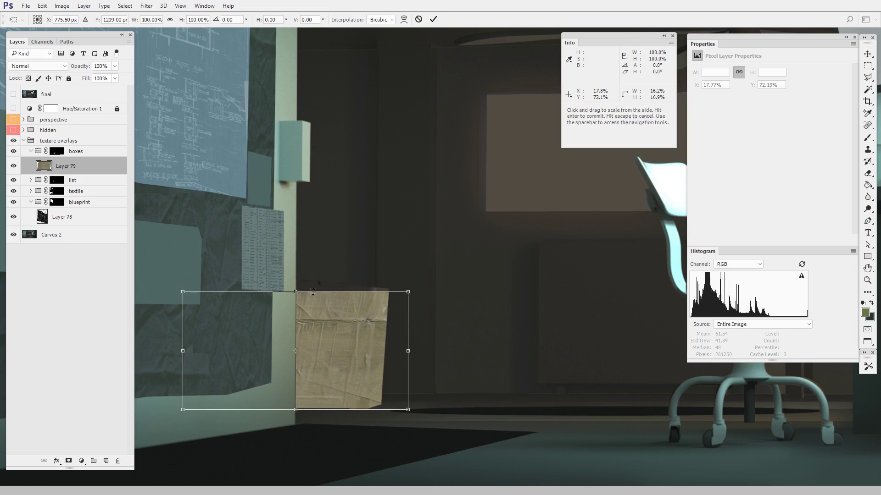
{"action": "left_click_drag", "start_coordinate": [295, 291], "coordinate": [299, 277]}
{"action": "key", "text": "Return"}
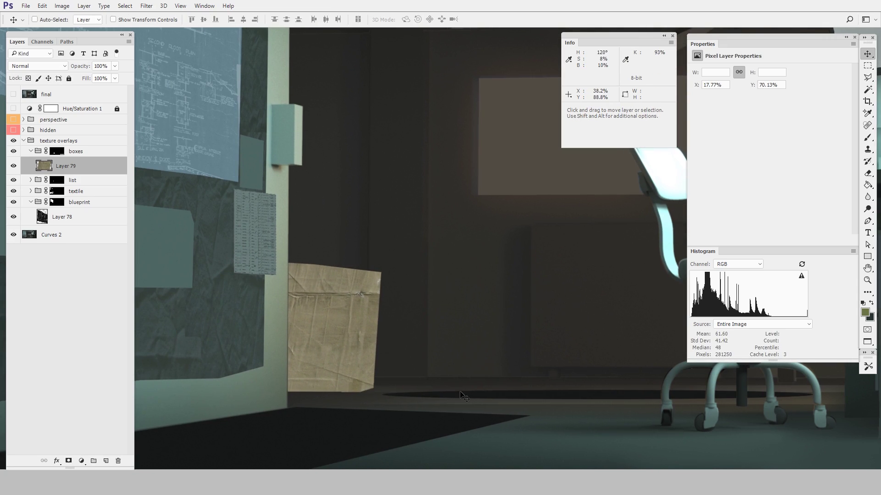
Step: Set the cardboard texture layer's blend mode to Overlay and compare the box with and without it
{"action": "left_click", "coordinate": [79, 153]}
{"action": "left_click", "coordinate": [62, 165]}
{"action": "left_click", "coordinate": [38, 66]}
{"action": "left_click", "coordinate": [48, 173]}
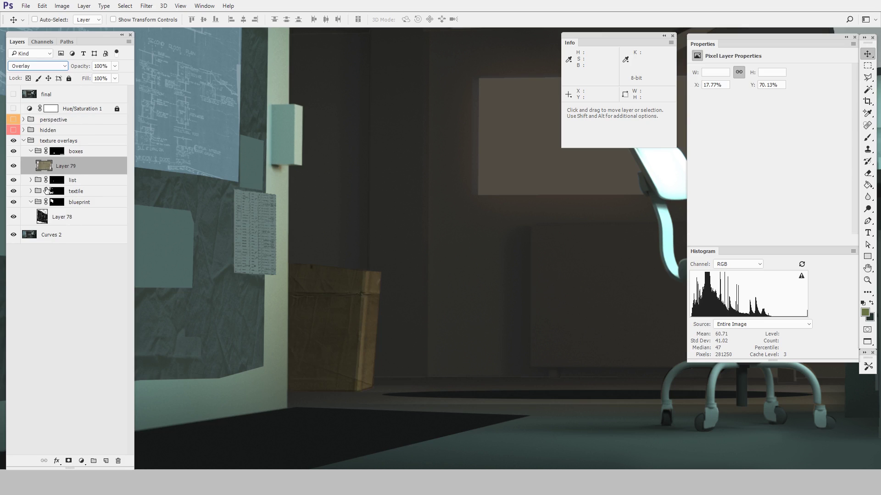
{"action": "scroll", "coordinate": [442, 407], "scroll_direction": "down", "scroll_amount": 4}
{"action": "scroll", "coordinate": [447, 385], "scroll_direction": "up", "scroll_amount": 3}
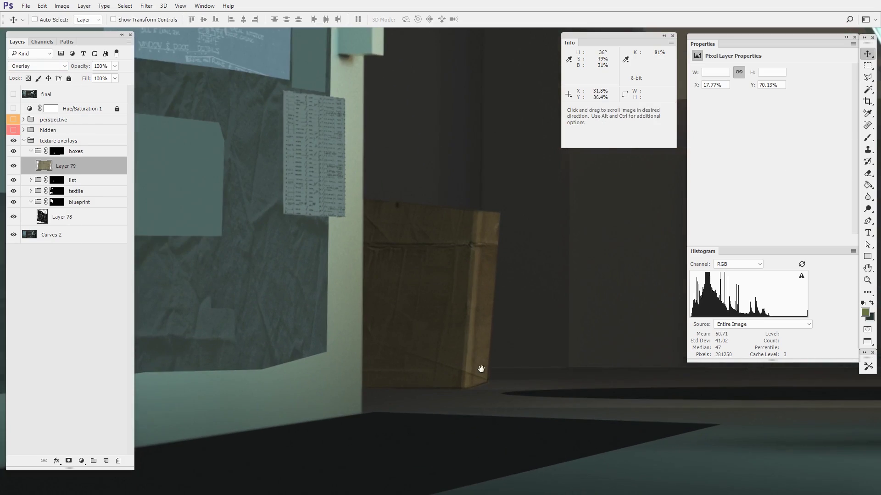
{"action": "left_click", "coordinate": [13, 166]}
{"action": "left_click", "coordinate": [14, 167]}
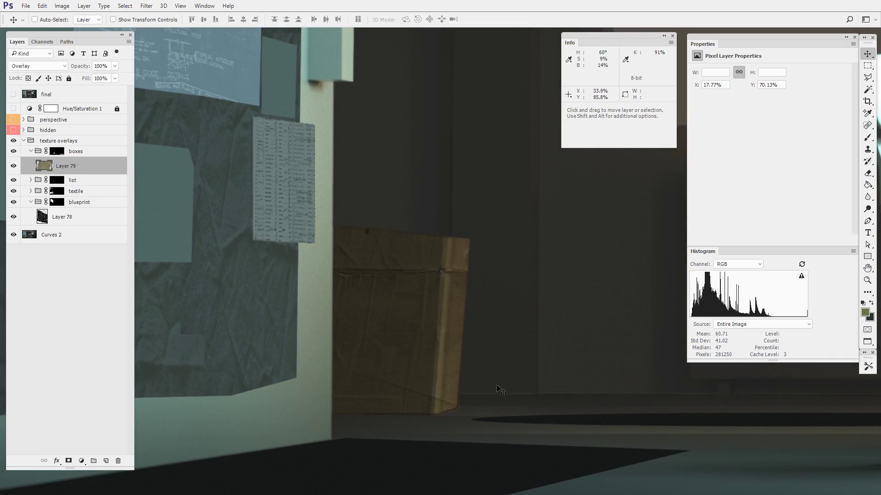
Step: Lower the cardboard texture's saturation to about -46 with Hue/Saturation and compare the box with and without it
{"action": "key", "text": "ctrl+u"}
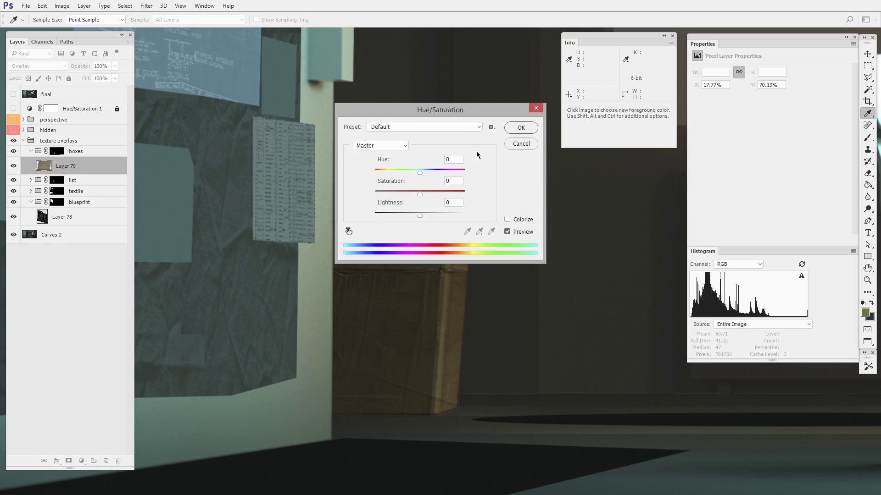
{"action": "left_click_drag", "start_coordinate": [546, 196], "coordinate": [541, 197]}
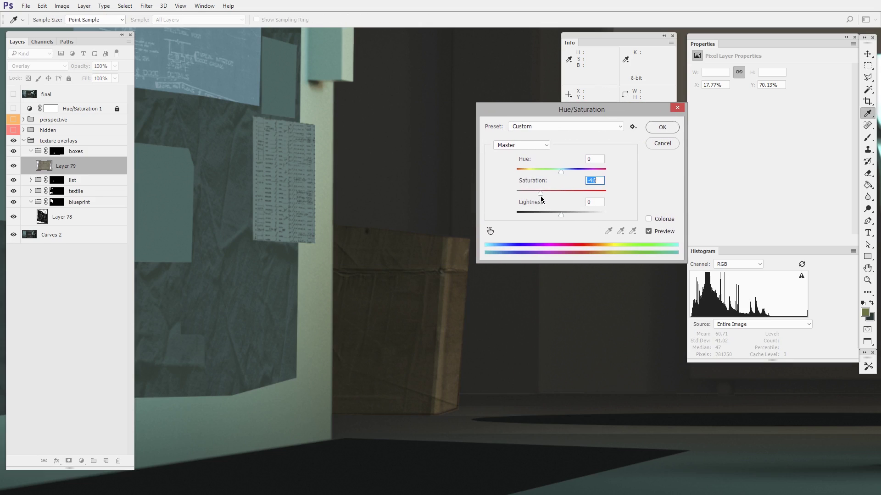
{"action": "left_click", "coordinate": [665, 126]}
{"action": "scroll", "coordinate": [507, 352], "scroll_direction": "up", "scroll_amount": 2}
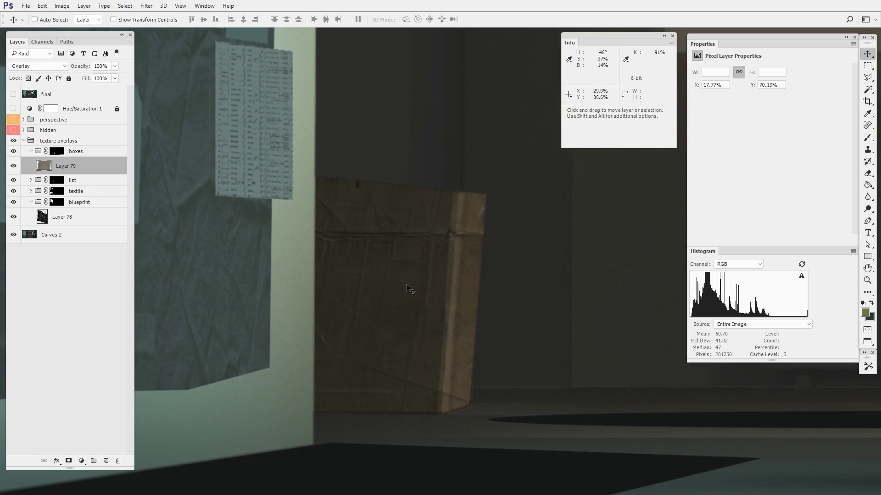
{"action": "left_click", "coordinate": [14, 168]}
{"action": "left_click", "coordinate": [14, 166]}
Step: Duplicate the cardboard texture onto the dark boxes below the desk and resize the copy to fit them
{"action": "left_click_drag", "start_coordinate": [572, 378], "coordinate": [448, 483]}
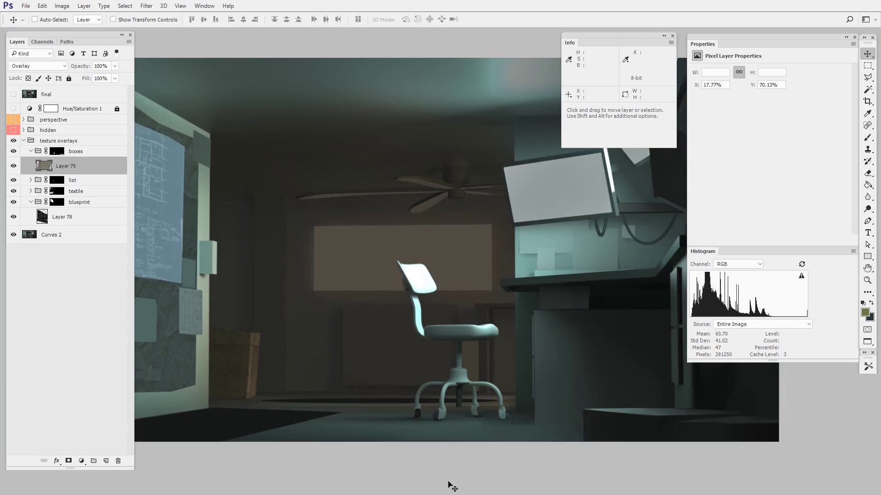
{"action": "left_click_drag", "start_coordinate": [444, 414], "coordinate": [493, 359]}
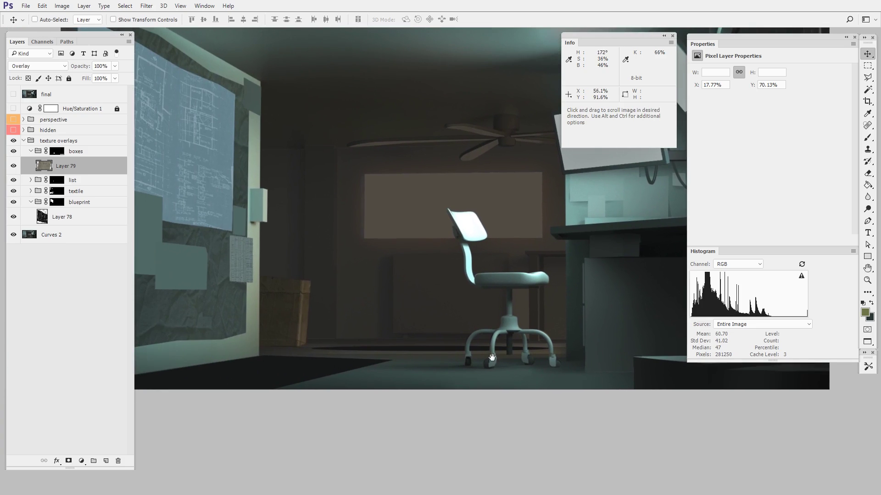
{"action": "left_click_drag", "start_coordinate": [297, 312], "coordinate": [621, 357]}
{"action": "left_click_drag", "start_coordinate": [563, 365], "coordinate": [329, 326]}
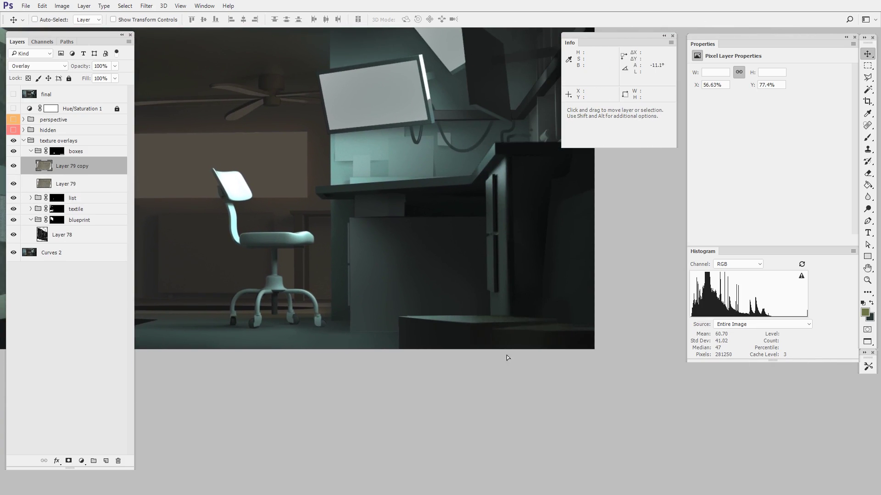
{"action": "left_click_drag", "start_coordinate": [437, 359], "coordinate": [637, 451]}
{"action": "scroll", "coordinate": [530, 376], "scroll_direction": "up", "scroll_amount": 3}
{"action": "key", "text": "ctrl+t"}
{"action": "mouse_move", "coordinate": [439, 450]}
{"action": "left_mouse_down"}
{"action": "mouse_move", "coordinate": [460, 452]}
{"action": "mouse_move", "coordinate": [450, 456]}
{"action": "left_mouse_up"}
{"action": "mouse_move", "coordinate": [640, 361]}
{"action": "left_mouse_down"}
{"action": "mouse_move", "coordinate": [636, 384]}
{"action": "mouse_move", "coordinate": [639, 375]}
{"action": "mouse_move", "coordinate": [521, 401]}
{"action": "mouse_move", "coordinate": [617, 408]}
{"action": "left_mouse_up"}
{"action": "key", "text": "Return"}
Step: Erase the copied cardboard texture from the top surfaces of the dark boxes using the Eraser at 74% flow
{"action": "key", "text": "e"}
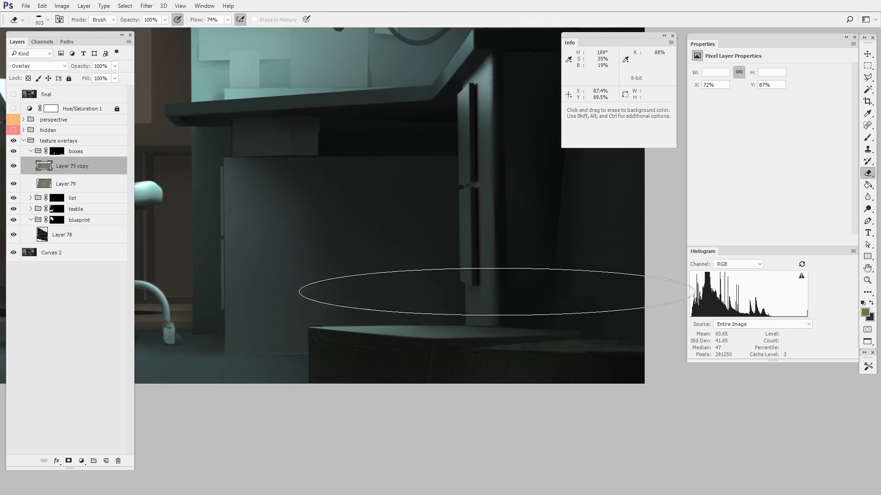
{"action": "left_click_drag", "start_coordinate": [570, 330], "coordinate": [522, 334]}
{"action": "left_click_drag", "start_coordinate": [574, 350], "coordinate": [544, 335]}
{"action": "mouse_move", "coordinate": [595, 328]}
{"action": "left_mouse_down"}
{"action": "mouse_move", "coordinate": [564, 353]}
{"action": "mouse_move", "coordinate": [577, 333]}
{"action": "mouse_move", "coordinate": [572, 338]}
{"action": "left_mouse_up"}
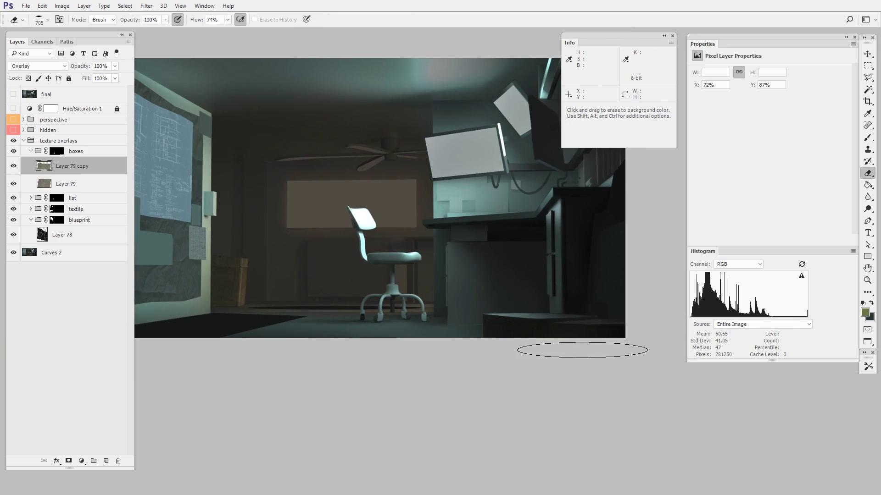
{"action": "scroll", "coordinate": [562, 320], "scroll_direction": "up", "scroll_amount": 2}
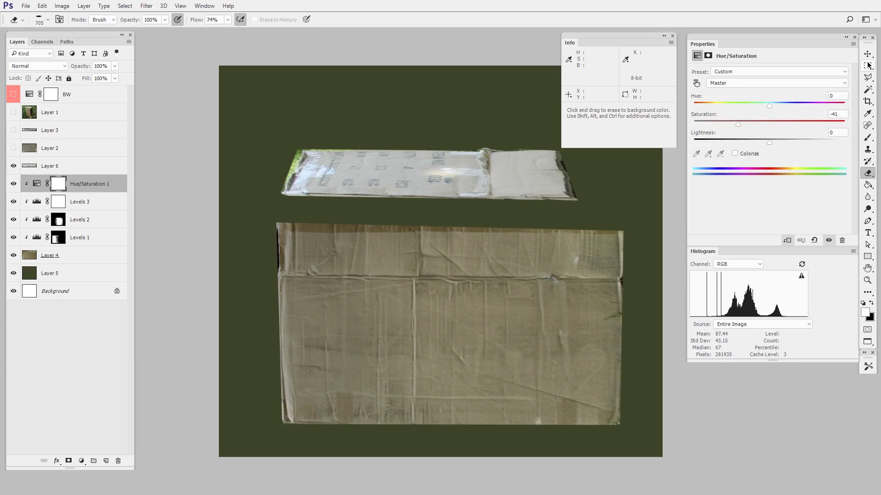
Step: Switch to the cardboard texture document and enlarge the box's top face to nearly the front face's width, just above it
{"action": "left_click", "coordinate": [869, 66]}
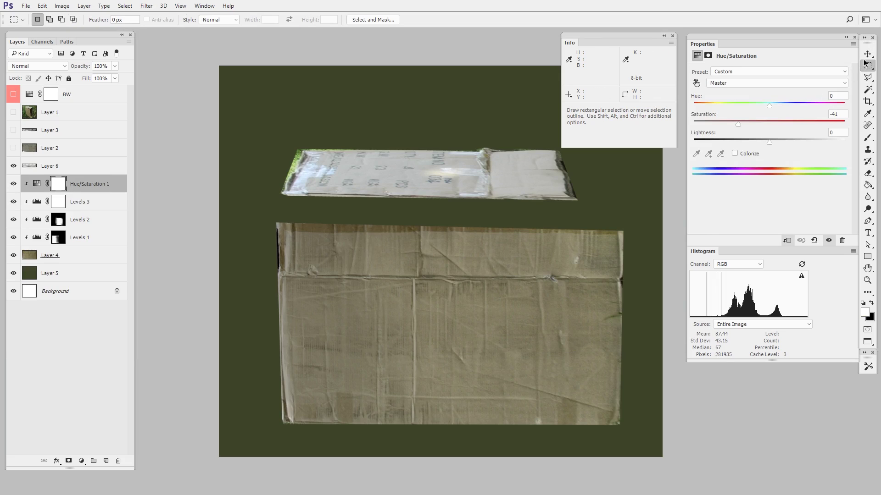
{"action": "left_click", "coordinate": [867, 55]}
{"action": "left_click_drag", "start_coordinate": [549, 192], "coordinate": [577, 240]}
{"action": "key", "text": "ctrl+plus"}
{"action": "key", "text": "ctrl+t"}
{"action": "key", "text": "Return"}
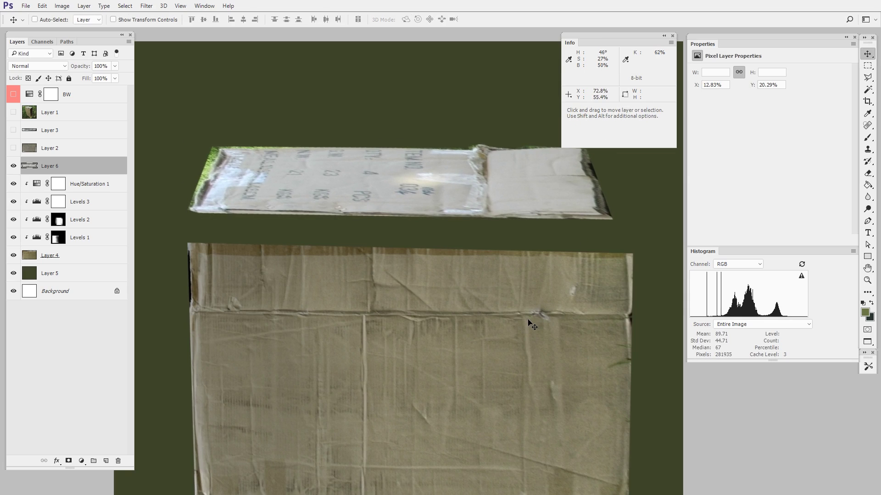
Step: Show the BW adjustment and add a Levels adjustment above the top-face layer
{"action": "left_click", "coordinate": [14, 95]}
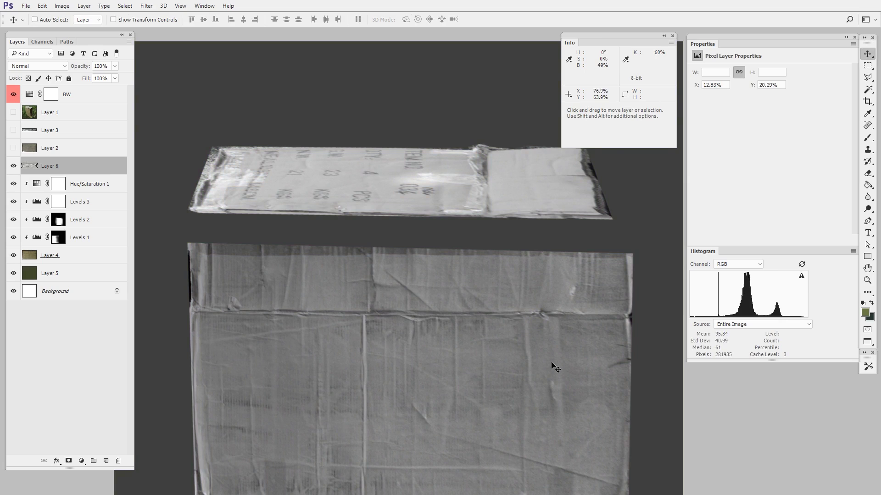
{"action": "left_click", "coordinate": [81, 461]}
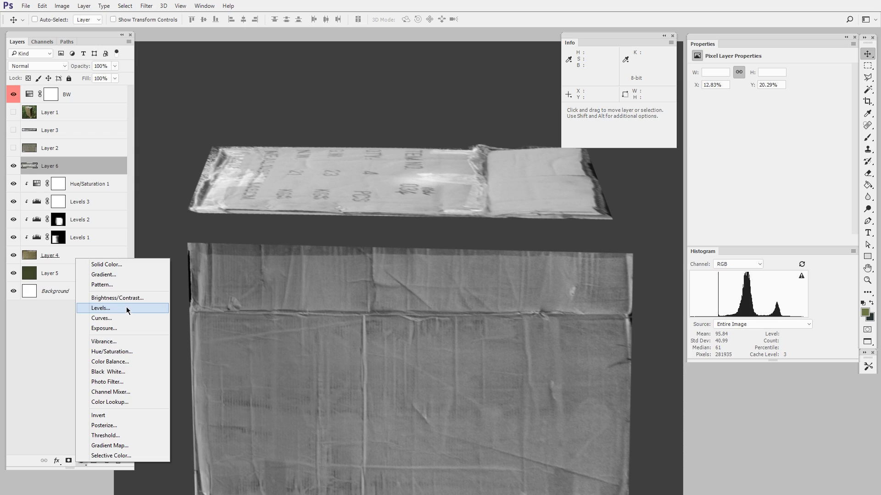
{"action": "left_click", "coordinate": [128, 310]}
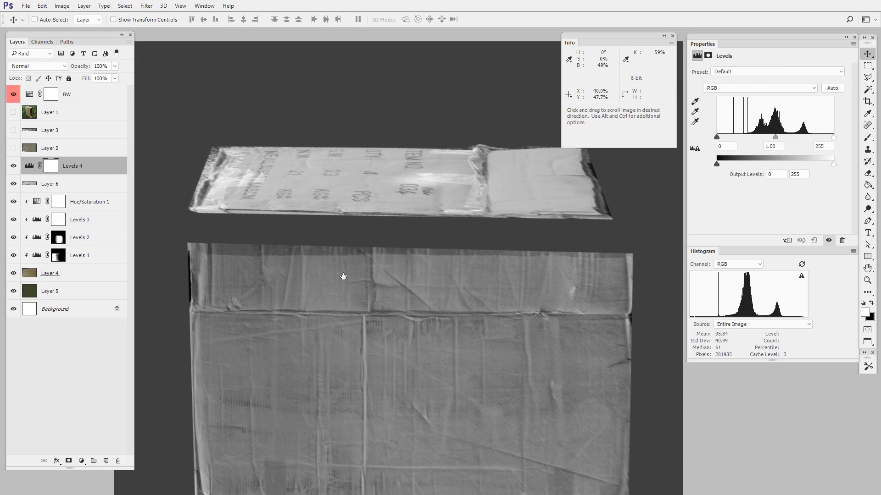
{"action": "left_click_drag", "start_coordinate": [342, 275], "coordinate": [340, 264]}
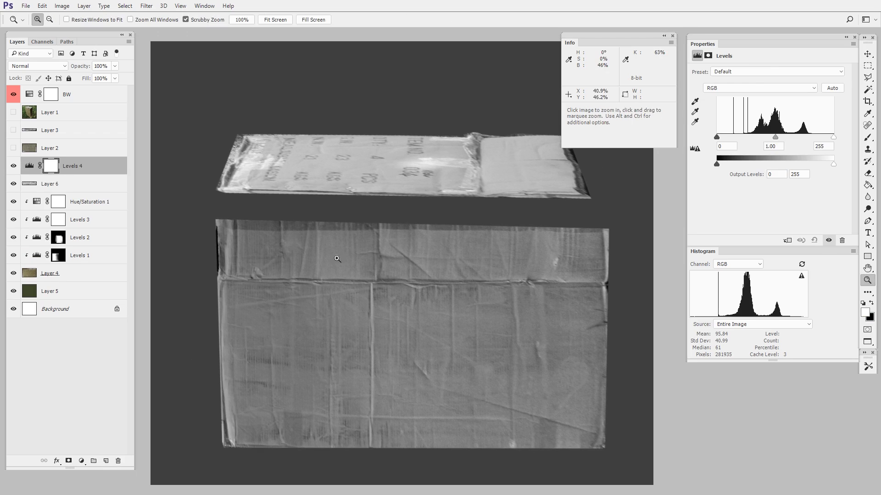
Step: Close the Info panel and add an empty layer above the green background layer, with the BW adjustment hidden
{"action": "left_click", "coordinate": [673, 36]}
{"action": "left_click", "coordinate": [94, 290]}
{"action": "key", "text": "ctrl+alt+shift+n"}
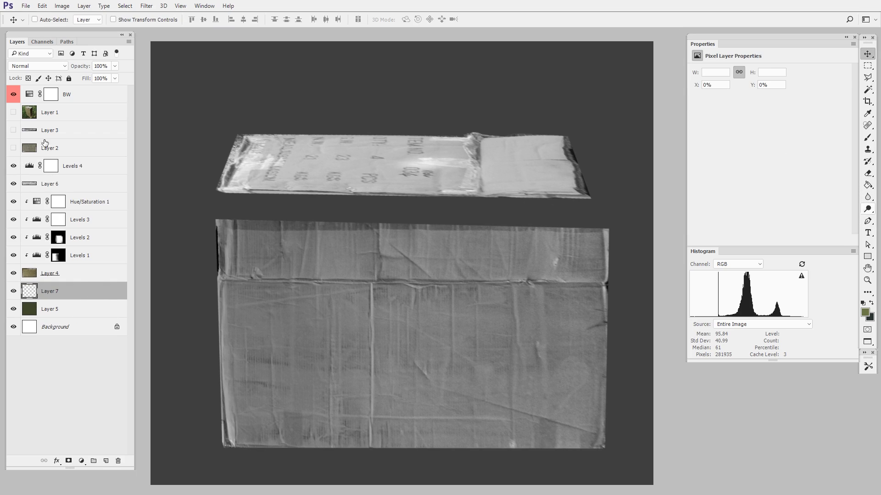
{"action": "left_click", "coordinate": [14, 96]}
Step: Fill the new background layer with neutral grey at 50% brightness and show the BW adjustment again
{"action": "left_click", "coordinate": [865, 188]}
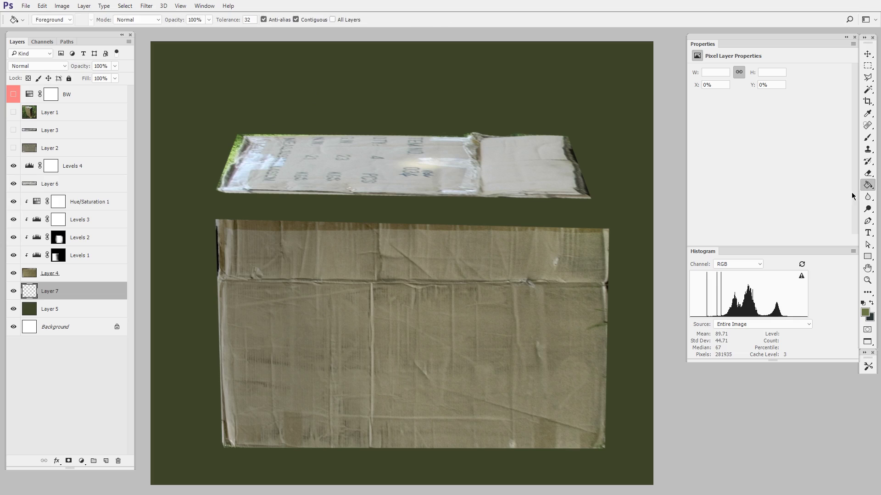
{"action": "key", "text": "n"}
{"action": "left_click_drag", "start_coordinate": [550, 236], "coordinate": [511, 226]}
{"action": "left_click", "coordinate": [698, 247]}
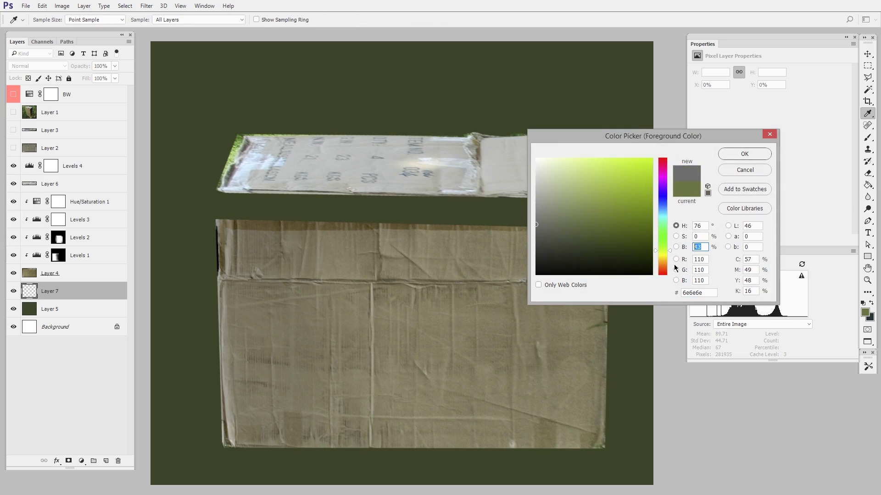
{"action": "type", "text": "50"}
{"action": "left_click", "coordinate": [759, 158]}
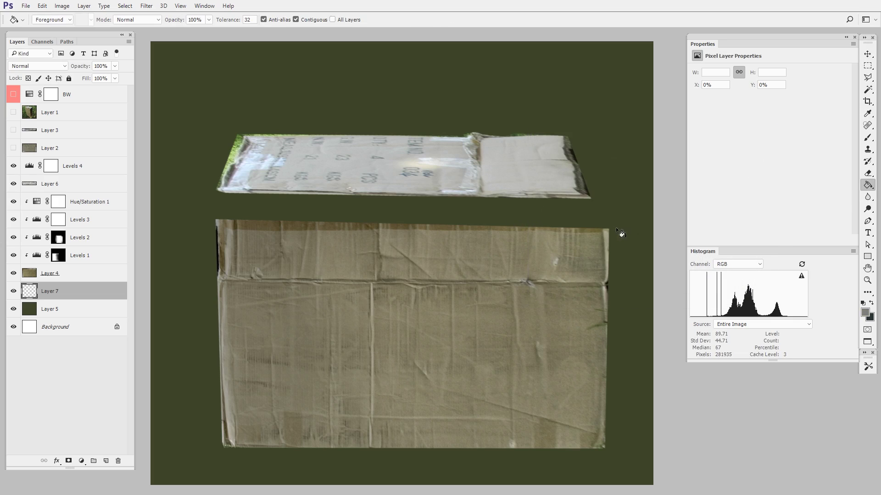
{"action": "left_click", "coordinate": [620, 239]}
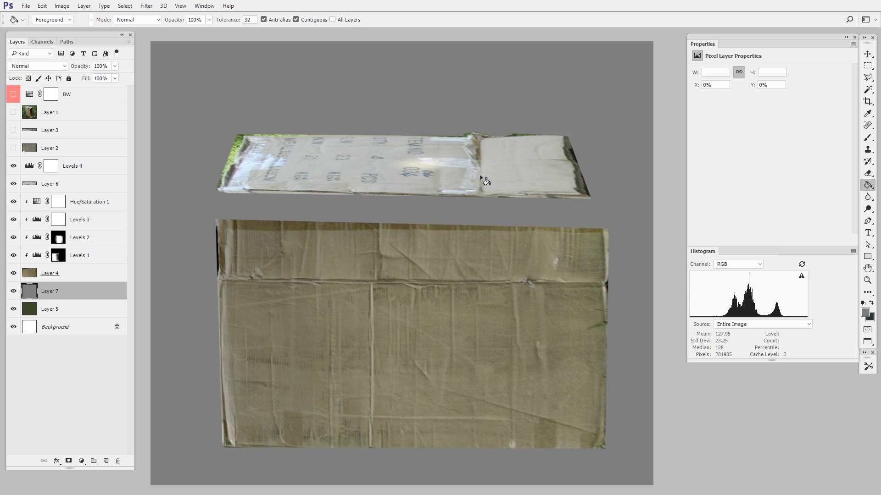
{"action": "left_click", "coordinate": [13, 94]}
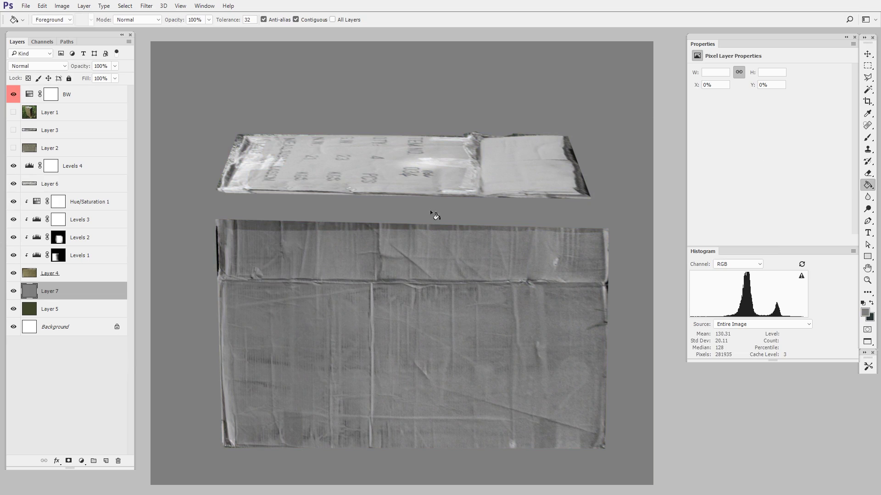
Step: Clip the Levels 4 adjustment to the top-face layer and lower its output white to 187
{"action": "scroll", "coordinate": [434, 215], "scroll_direction": "up", "scroll_amount": 5}
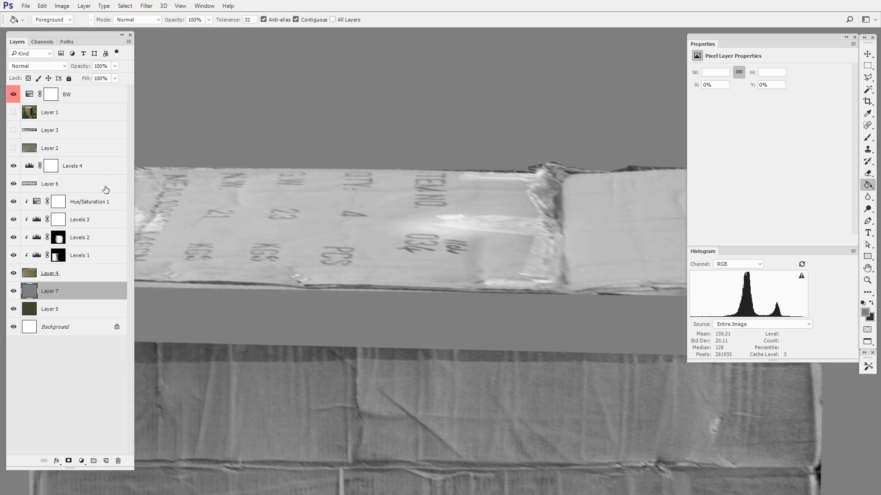
{"action": "left_click", "coordinate": [96, 172]}
{"action": "left_click", "coordinate": [41, 174], "text": "alt"}
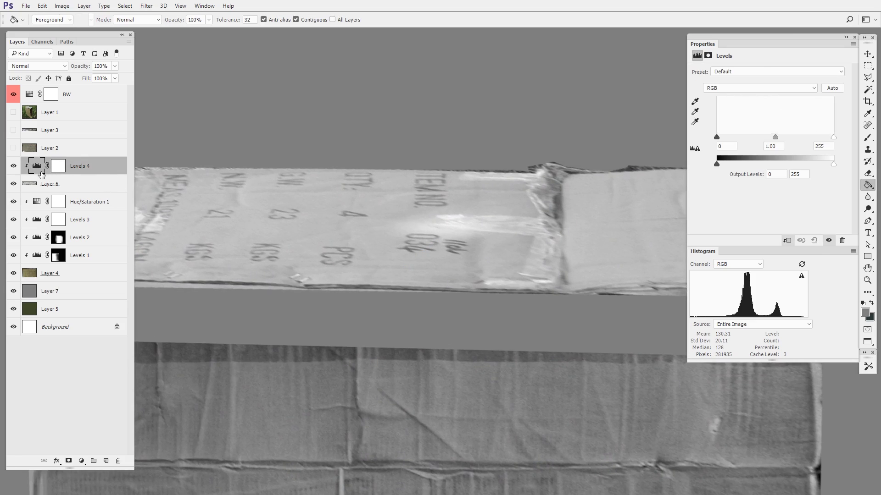
{"action": "left_click_drag", "start_coordinate": [834, 164], "coordinate": [804, 165]}
{"action": "left_click_drag", "start_coordinate": [459, 251], "coordinate": [507, 274]}
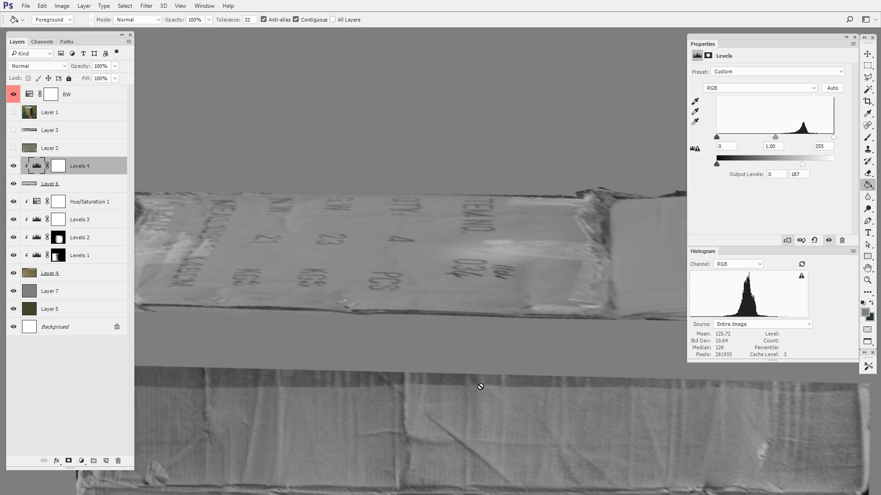
Step: Set Levels 4 to midtone 0.66, input white 219 and output white 196, and hide the BW adjustment
{"action": "scroll", "coordinate": [532, 335], "scroll_direction": "down", "scroll_amount": 2, "text": "alt"}
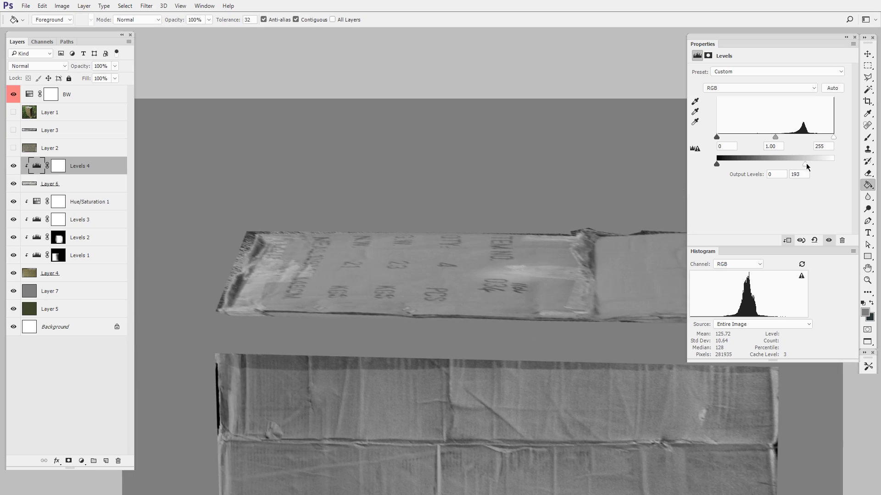
{"action": "mouse_move", "coordinate": [834, 137]}
{"action": "left_mouse_down"}
{"action": "mouse_move", "coordinate": [785, 138]}
{"action": "mouse_move", "coordinate": [816, 139]}
{"action": "left_mouse_up"}
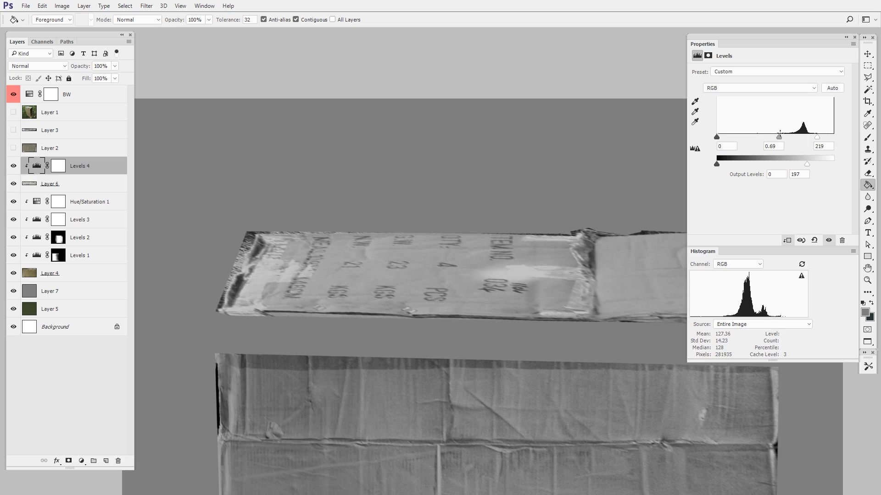
{"action": "left_click_drag", "start_coordinate": [578, 371], "coordinate": [534, 359]}
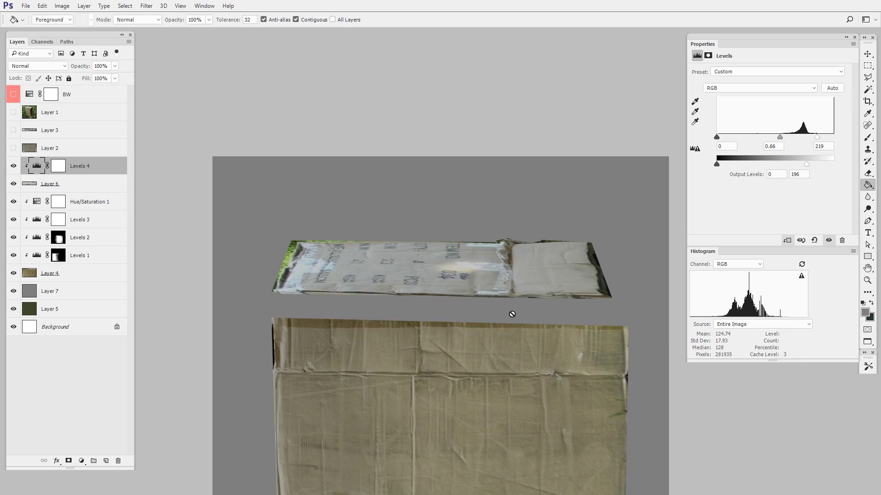
Step: Copy the corrected cardboard texture of the top face and paste it into the boxes group of the room painting
{"action": "left_click", "coordinate": [866, 69]}
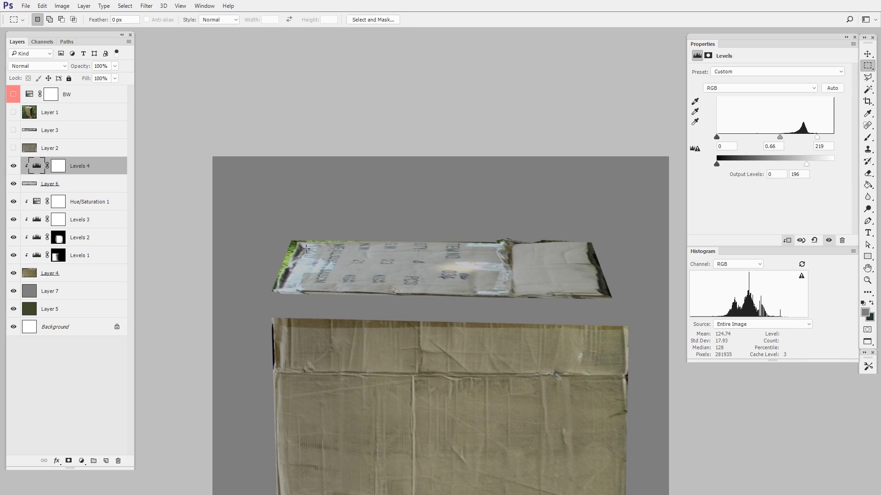
{"action": "left_click_drag", "start_coordinate": [578, 281], "coordinate": [589, 294]}
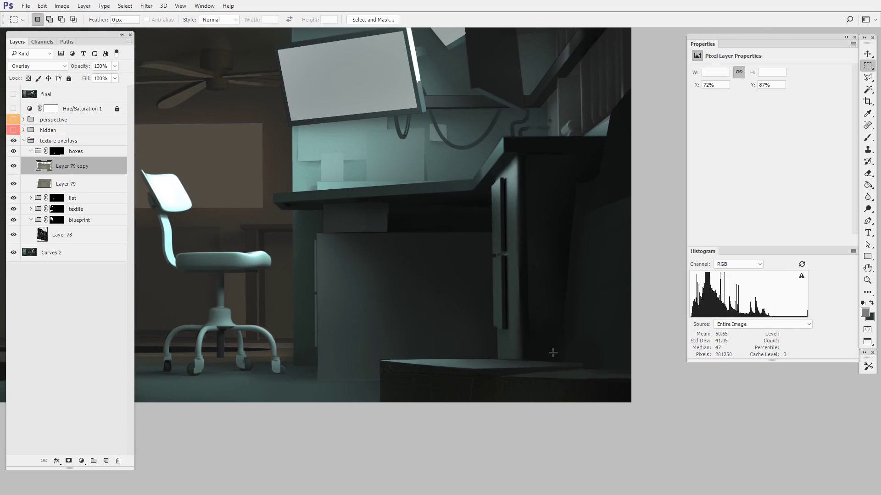
{"action": "key", "text": "ctrl+v"}
Step: Fit the pasted cardboard texture over the foreground box's top face and set its blend mode to Overlay
{"action": "key", "text": "ctrl+t"}
{"action": "left_click_drag", "start_coordinate": [515, 227], "coordinate": [560, 367]}
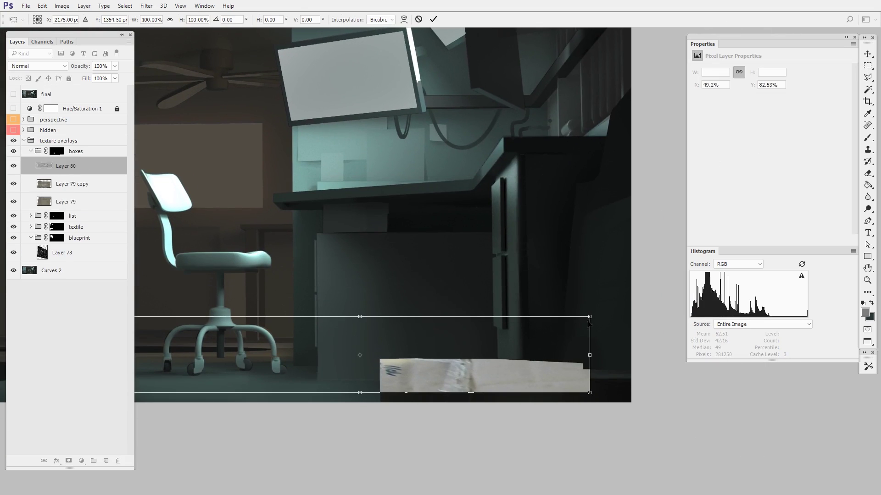
{"action": "left_click_drag", "start_coordinate": [589, 317], "coordinate": [632, 384]}
{"action": "right_click", "coordinate": [490, 363]}
{"action": "left_click", "coordinate": [514, 347]}
{"action": "key", "text": "Return"}
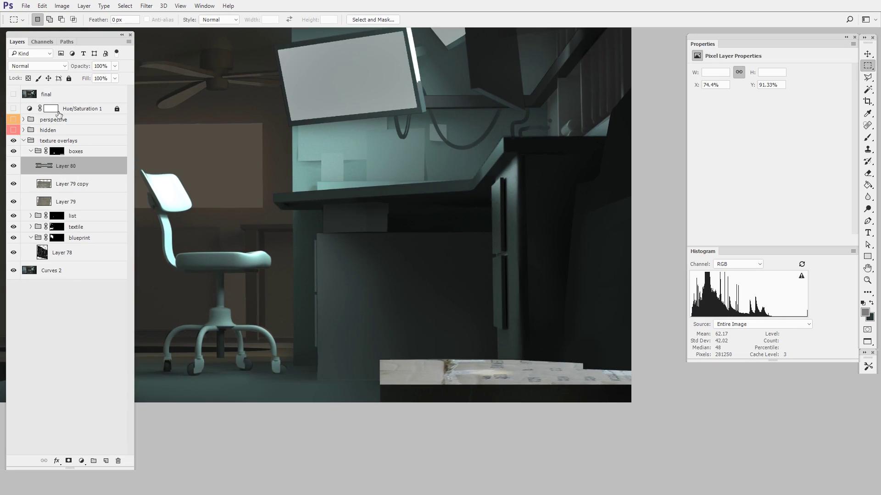
{"action": "left_click", "coordinate": [52, 70]}
{"action": "left_click", "coordinate": [58, 174]}
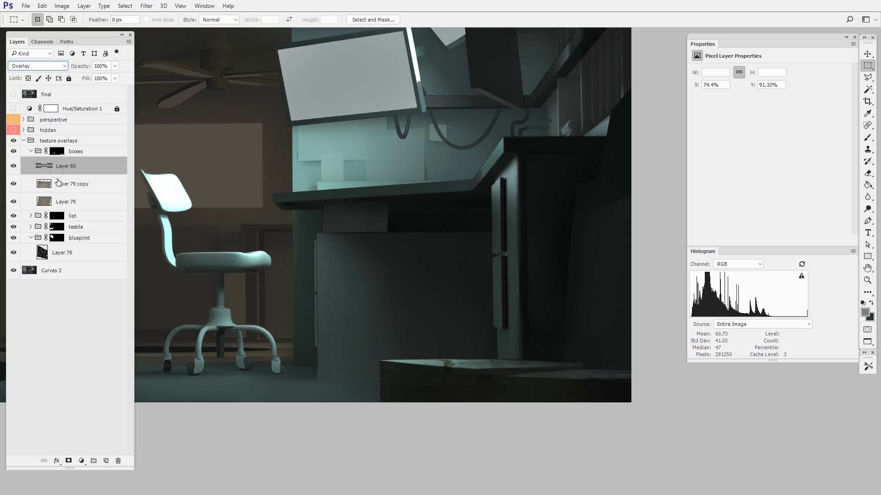
Step: Reposition the overlaid cardboard texture and squash it to the perspective of the foreground box's top
{"action": "left_click", "coordinate": [551, 377], "text": "ctrl"}
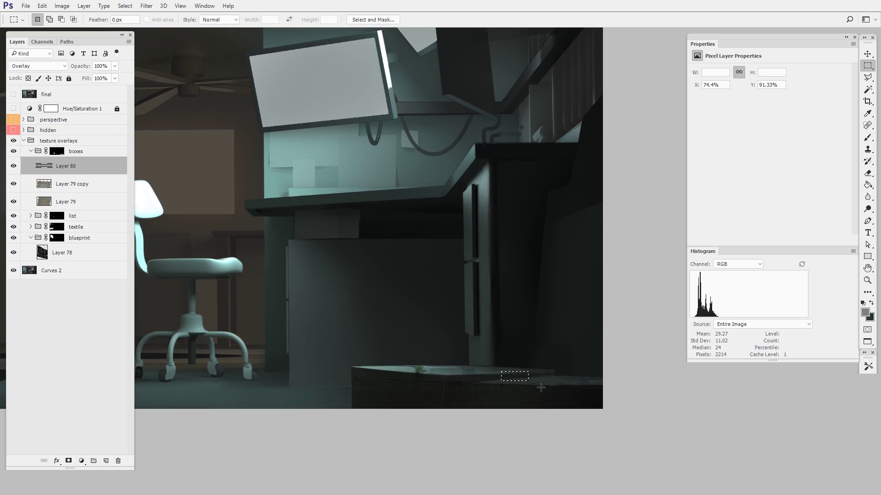
{"action": "left_click", "coordinate": [523, 379], "text": "ctrl"}
{"action": "key", "text": "v"}
{"action": "left_click_drag", "start_coordinate": [508, 401], "coordinate": [515, 394]}
{"action": "key", "text": "ctrl+t"}
{"action": "left_click_drag", "start_coordinate": [428, 400], "coordinate": [474, 378]}
{"action": "key", "text": "Return"}
Step: Duplicate the top-face texture layer and transform the copy to fit the adjacent box top
{"action": "key", "text": "ctrl+j"}
{"action": "key", "text": "ctrl+t"}
{"action": "left_click_drag", "start_coordinate": [568, 417], "coordinate": [569, 414]}
{"action": "key", "text": "Return"}
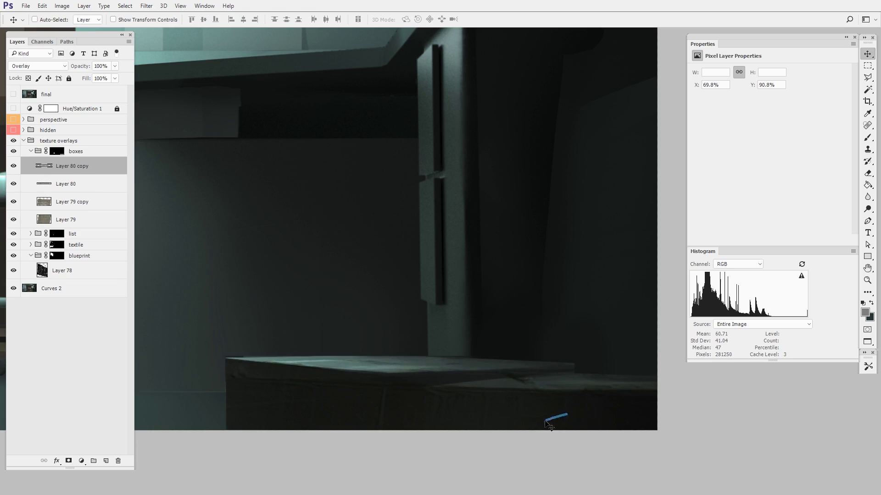
{"action": "scroll", "coordinate": [543, 416], "scroll_direction": "down", "scroll_amount": 2}
{"action": "scroll", "coordinate": [535, 425], "scroll_direction": "down", "scroll_amount": 3}
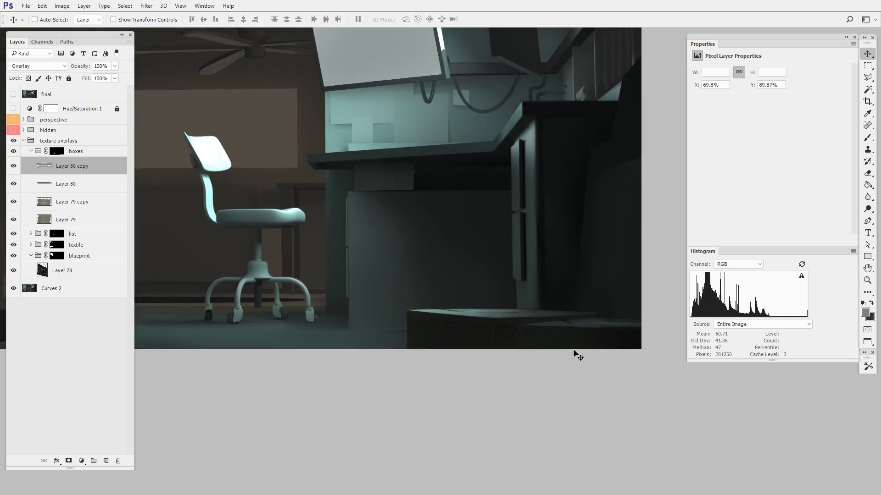
Step: Show the final layer and examine the textures across the finished room painting
{"action": "key", "text": "z"}
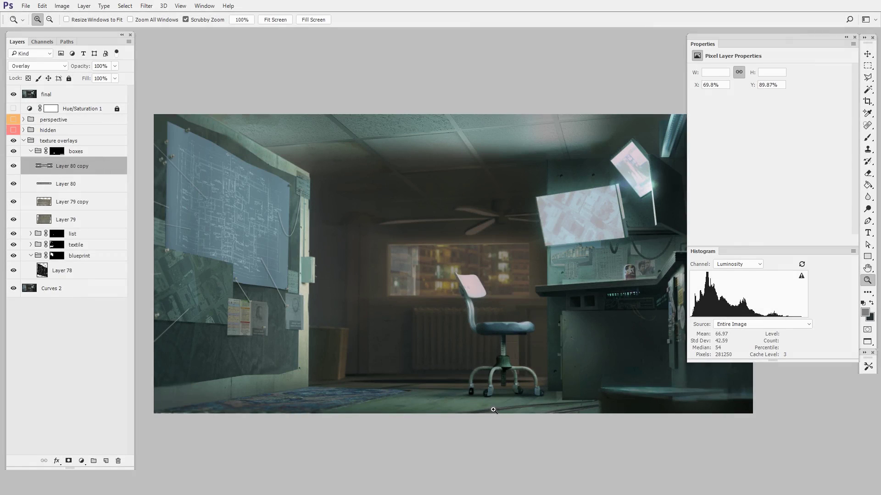
{"action": "scroll", "coordinate": [330, 377], "scroll_direction": "up", "scroll_amount": 4}
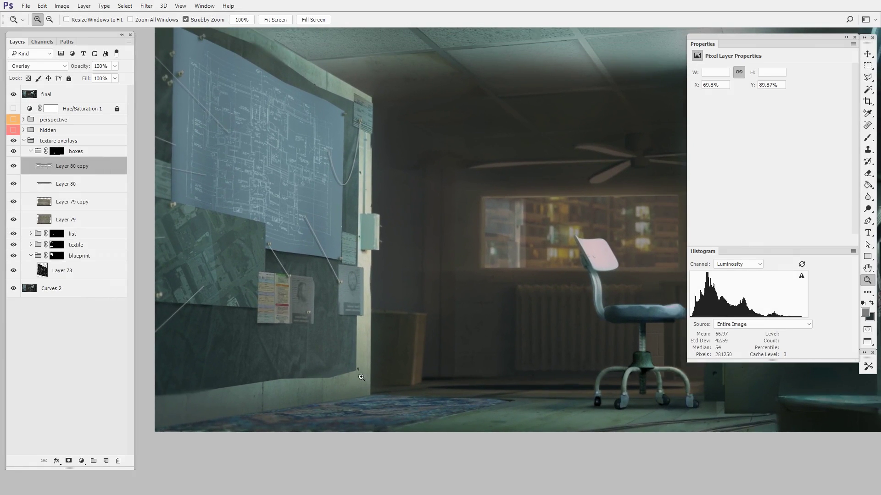
{"action": "left_click_drag", "start_coordinate": [571, 331], "coordinate": [227, 412]}
{"action": "scroll", "coordinate": [408, 192], "scroll_direction": "up", "scroll_amount": 3}
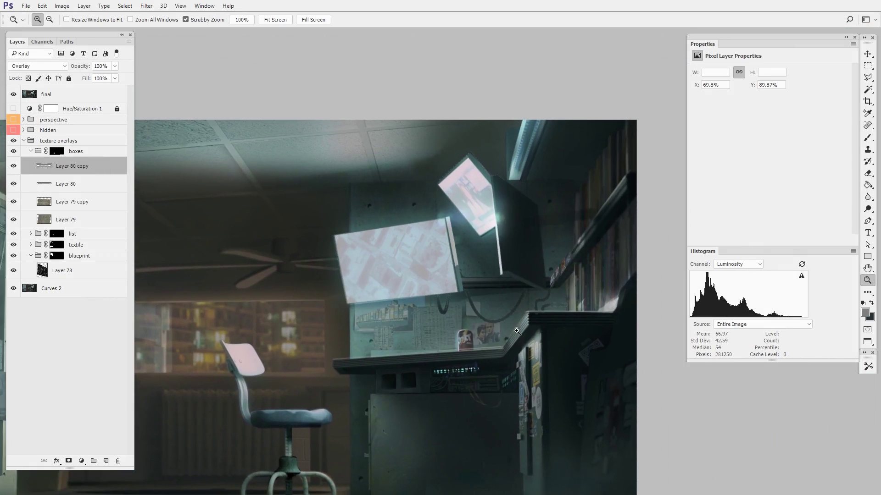
{"action": "scroll", "coordinate": [357, 199], "scroll_direction": "down", "scroll_amount": 4}
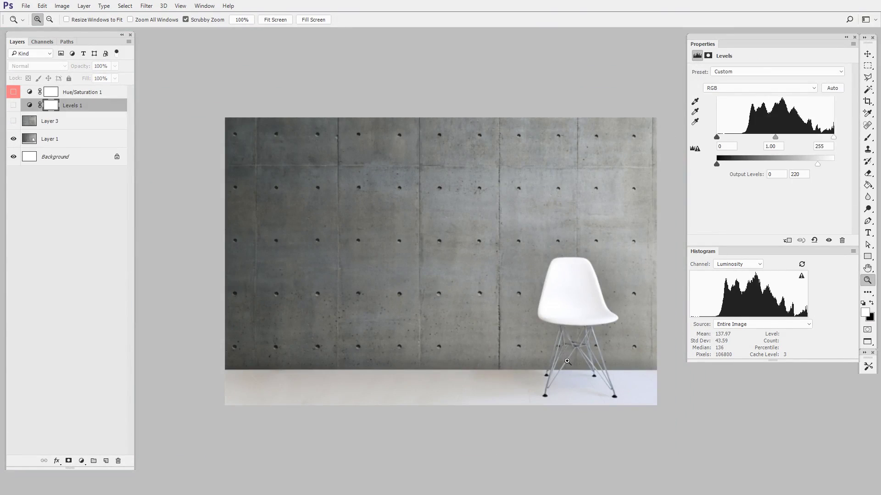
Step: In the concrete wall photo, add an empty layer above Layer 1 and remove the chair's seat with the Spot Healing Brush
{"action": "scroll", "coordinate": [567, 361], "scroll_direction": "up", "scroll_amount": 2}
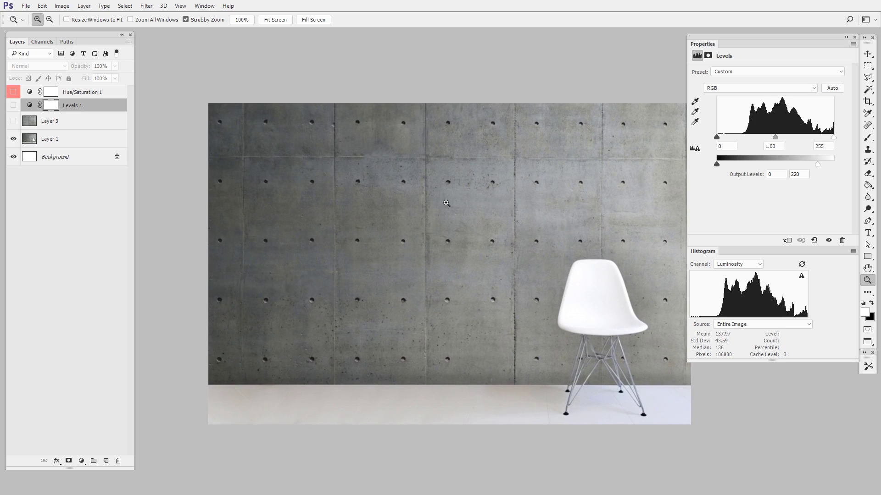
{"action": "left_click_drag", "start_coordinate": [589, 206], "coordinate": [542, 208]}
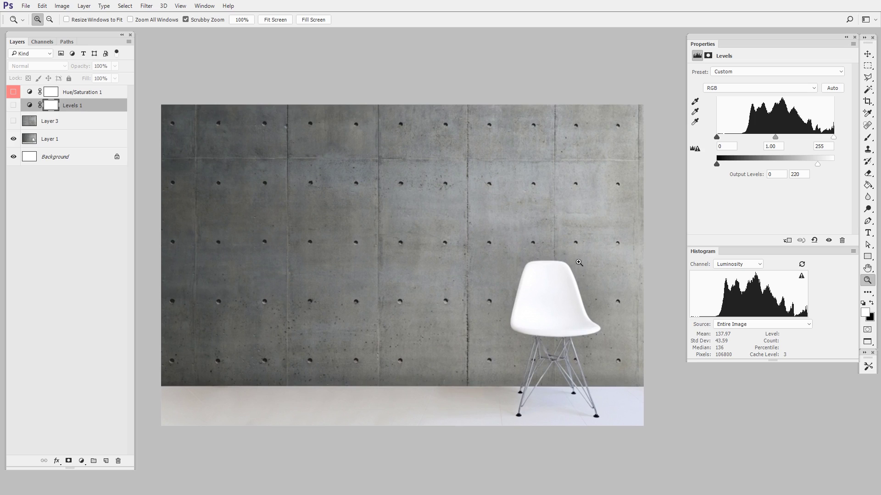
{"action": "left_click", "coordinate": [71, 140]}
{"action": "key", "text": "ctrl+shift+alt+n"}
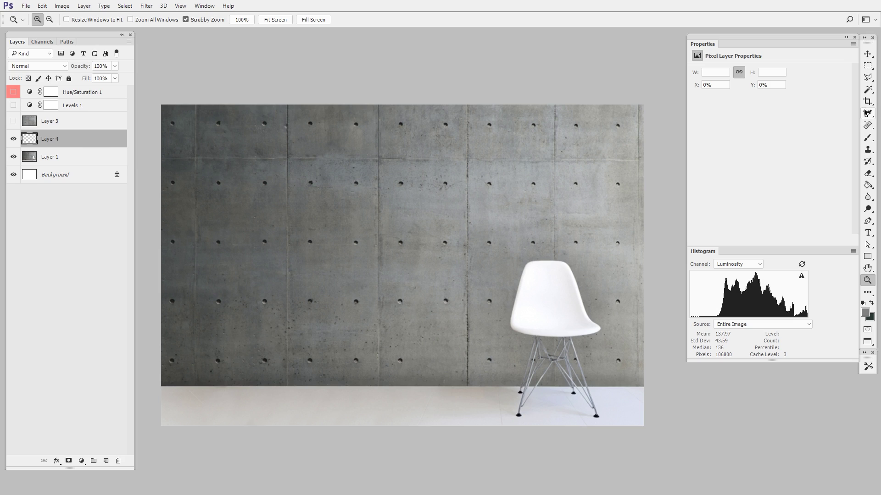
{"action": "left_click", "coordinate": [867, 127]}
{"action": "right_click", "coordinate": [868, 129]}
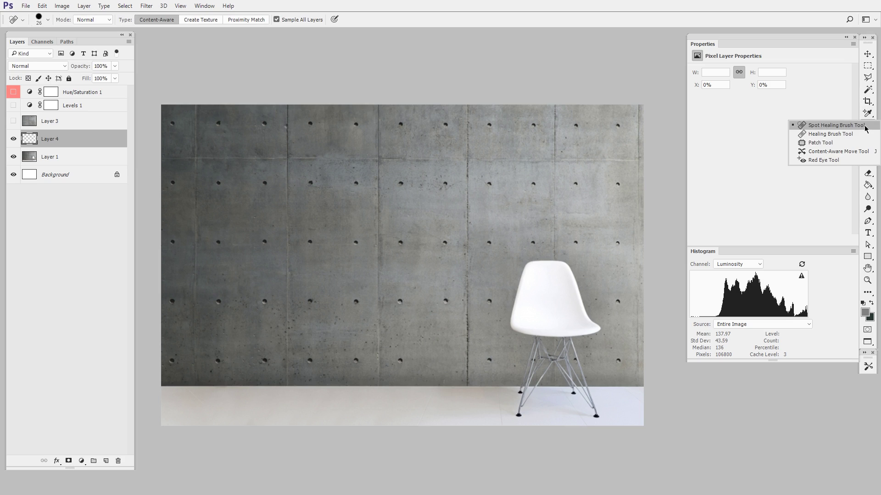
{"action": "left_click", "coordinate": [836, 125]}
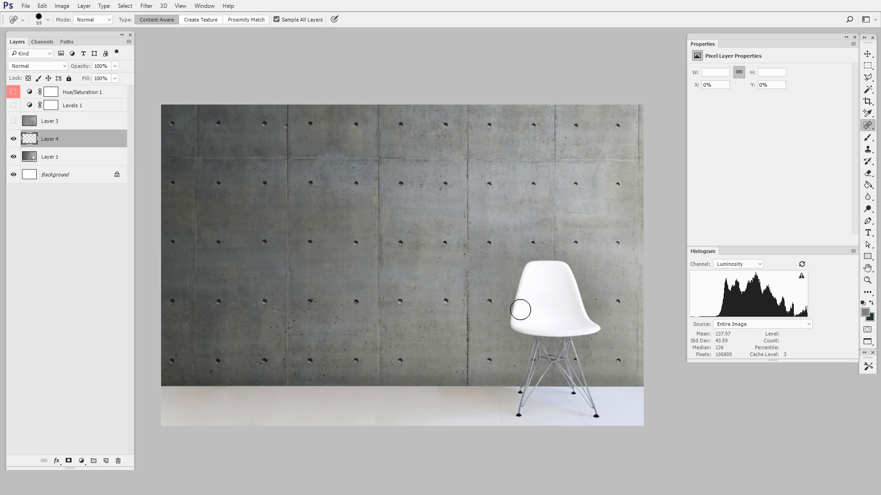
{"action": "mouse_move", "coordinate": [518, 314]}
{"action": "left_mouse_down"}
{"action": "mouse_move", "coordinate": [528, 274]}
{"action": "mouse_move", "coordinate": [563, 271]}
{"action": "mouse_move", "coordinate": [523, 318]}
{"action": "mouse_move", "coordinate": [567, 327]}
{"action": "mouse_move", "coordinate": [518, 325]}
{"action": "mouse_move", "coordinate": [554, 326]}
{"action": "mouse_move", "coordinate": [568, 293]}
{"action": "mouse_move", "coordinate": [576, 303]}
{"action": "mouse_move", "coordinate": [558, 326]}
{"action": "mouse_move", "coordinate": [569, 289]}
{"action": "mouse_move", "coordinate": [584, 327]}
{"action": "mouse_move", "coordinate": [662, 375]}
{"action": "left_mouse_up"}
Step: Heal away the chair legs in front of the concrete wall and the stray hole above them
{"action": "scroll", "coordinate": [583, 351], "scroll_direction": "up", "scroll_amount": 3}
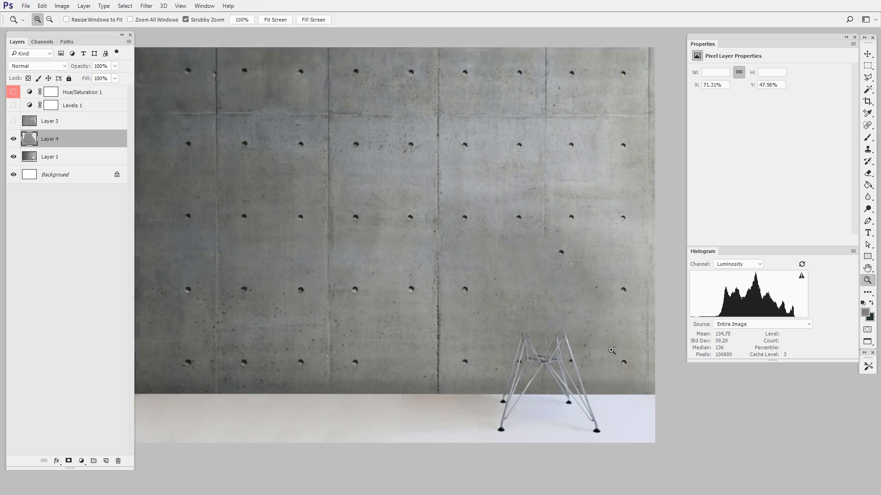
{"action": "mouse_move", "coordinate": [513, 335]}
{"action": "left_mouse_down"}
{"action": "mouse_move", "coordinate": [501, 382]}
{"action": "mouse_move", "coordinate": [522, 358]}
{"action": "mouse_move", "coordinate": [531, 374]}
{"action": "mouse_move", "coordinate": [554, 347]}
{"action": "mouse_move", "coordinate": [542, 366]}
{"action": "mouse_move", "coordinate": [573, 380]}
{"action": "mouse_move", "coordinate": [562, 395]}
{"action": "left_mouse_up"}
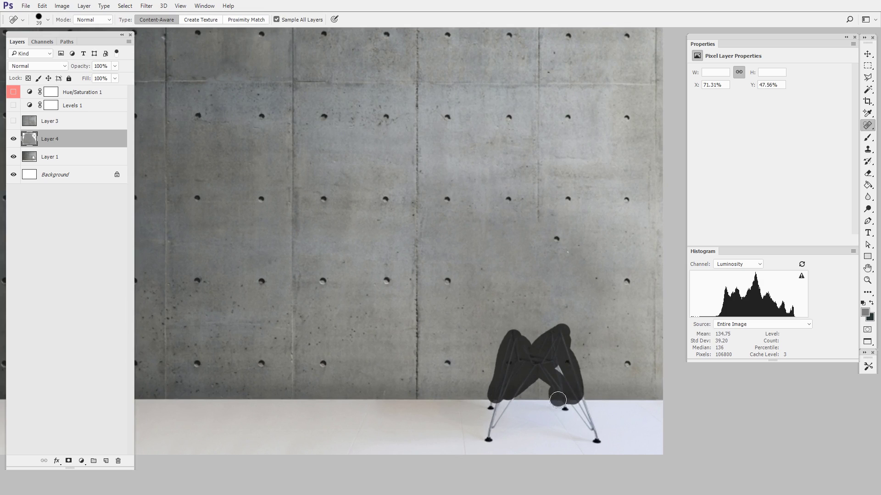
{"action": "left_click", "coordinate": [562, 372]}
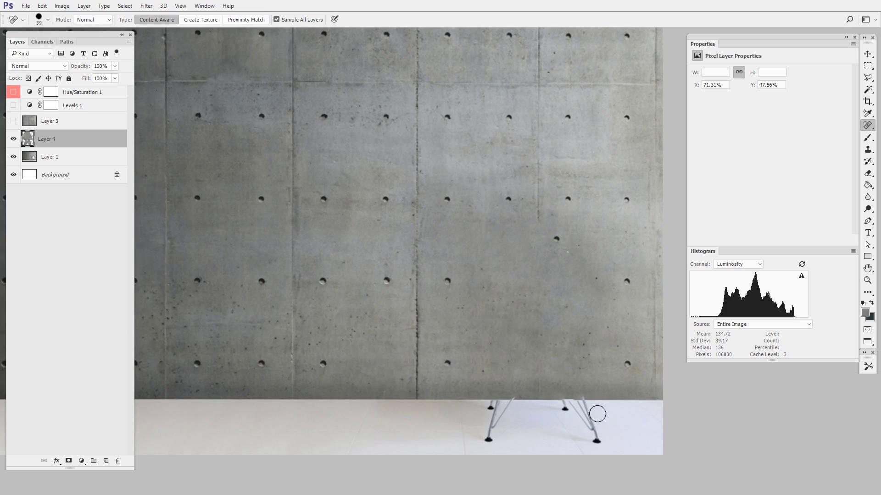
{"action": "left_click", "coordinate": [557, 238]}
Step: Copy a narrow full-height strip of the wall's middle seam to a new layer and place it over the broken seam further right
{"action": "key", "text": "ctrl+minus"}
{"action": "left_click", "coordinate": [867, 65]}
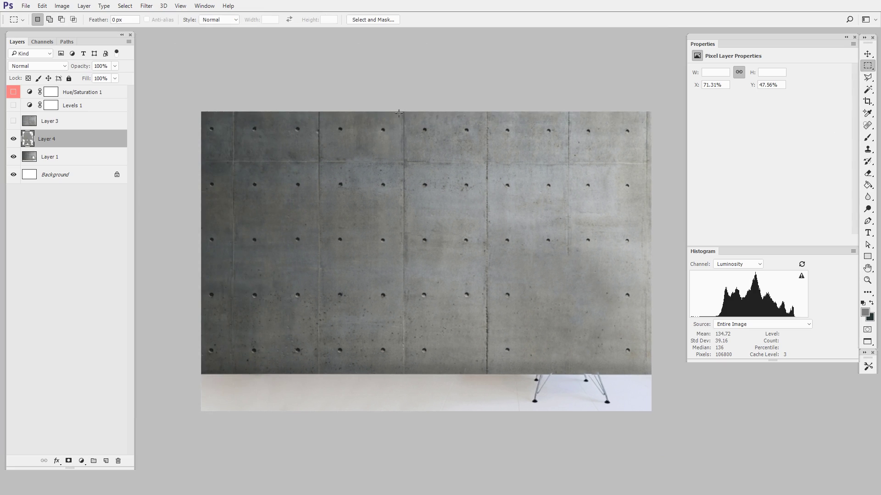
{"action": "left_click_drag", "start_coordinate": [408, 236], "coordinate": [406, 373]}
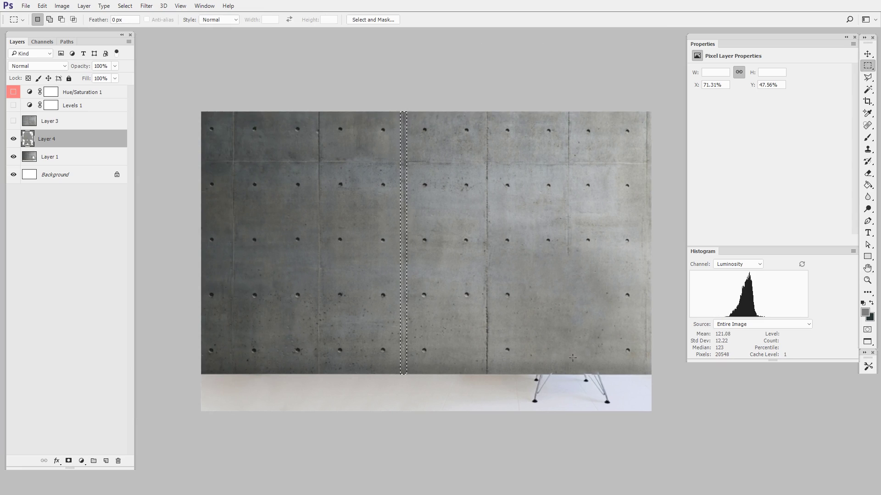
{"action": "key", "text": "ctrl+j"}
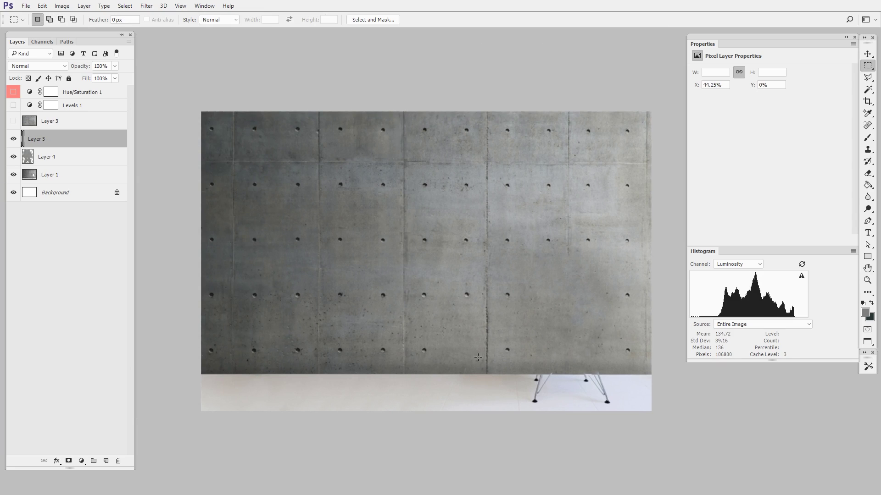
{"action": "key", "text": "v"}
{"action": "left_click_drag", "start_coordinate": [486, 367], "coordinate": [529, 415]}
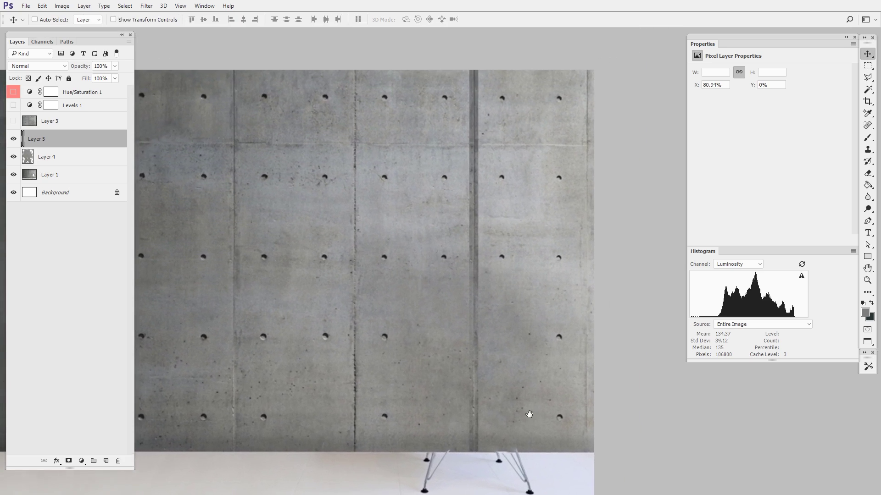
Step: Brighten the copied seam strip with Levels, setting the input white to 232 and keeping the midtone at 1.00
{"action": "key", "text": "ctrl+l"}
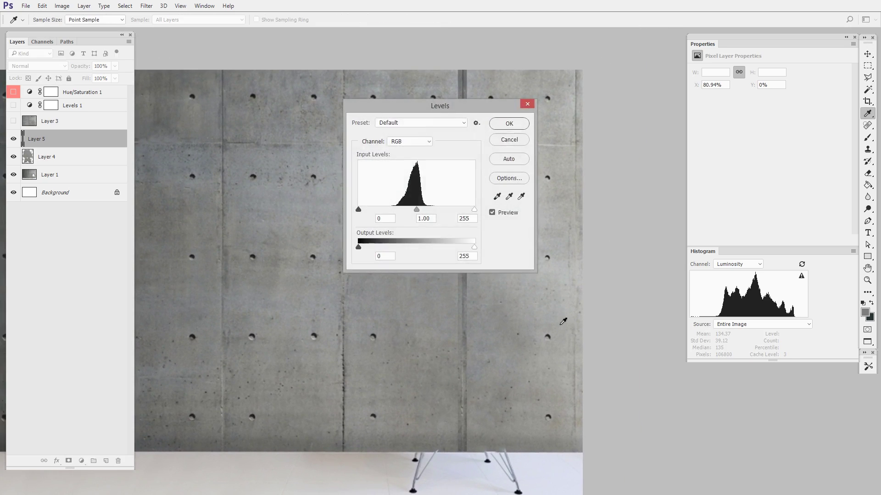
{"action": "left_click_drag", "start_coordinate": [470, 113], "coordinate": [666, 120]}
{"action": "left_click_drag", "start_coordinate": [670, 217], "coordinate": [660, 217]}
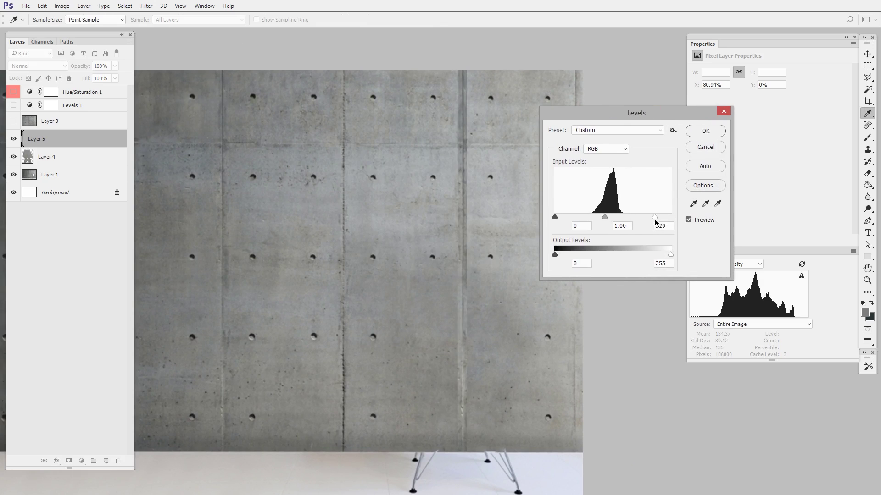
{"action": "left_click", "coordinate": [608, 220]}
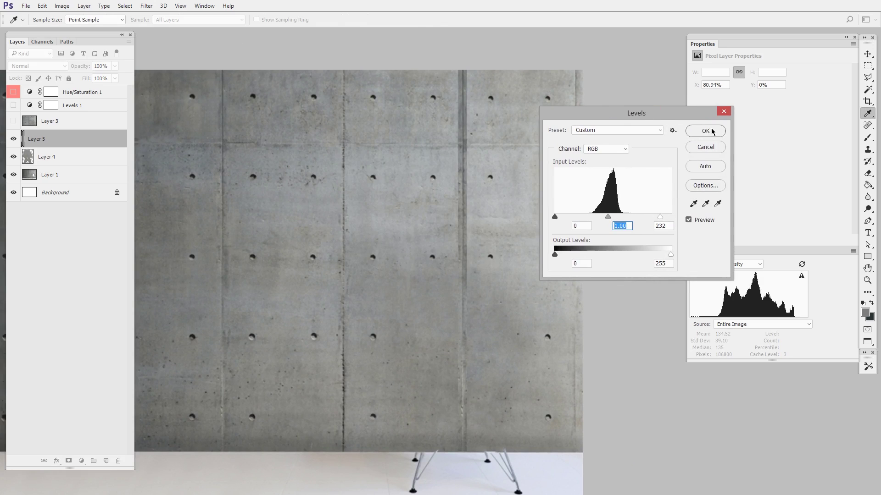
{"action": "left_click", "coordinate": [712, 131]}
Step: Add a layer mask to the seam strip and paint its edges black to blend it into the surrounding concrete
{"action": "key", "text": "ctrl+shift+m"}
{"action": "key", "text": "b"}
{"action": "left_click_drag", "start_coordinate": [503, 321], "coordinate": [455, 333]}
{"action": "left_click_drag", "start_coordinate": [490, 253], "coordinate": [516, 270]}
{"action": "left_click_drag", "start_coordinate": [517, 270], "coordinate": [539, 419]}
{"action": "mouse_move", "coordinate": [461, 155]}
{"action": "left_mouse_down"}
{"action": "mouse_move", "coordinate": [434, 155]}
{"action": "mouse_move", "coordinate": [453, 184]}
{"action": "mouse_move", "coordinate": [452, 310]}
{"action": "left_mouse_up"}
{"action": "key", "text": "x"}
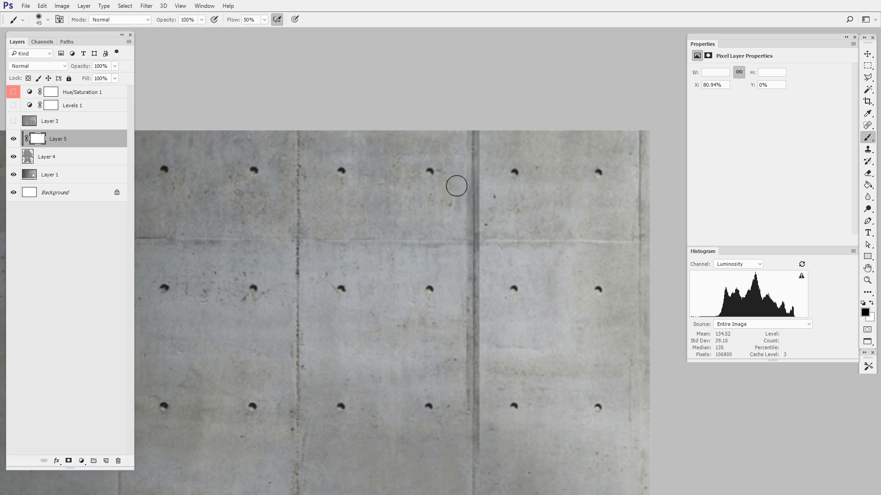
{"action": "mouse_move", "coordinate": [481, 158]}
{"action": "left_mouse_down"}
{"action": "mouse_move", "coordinate": [488, 419]}
{"action": "mouse_move", "coordinate": [491, 294]}
{"action": "left_mouse_up"}
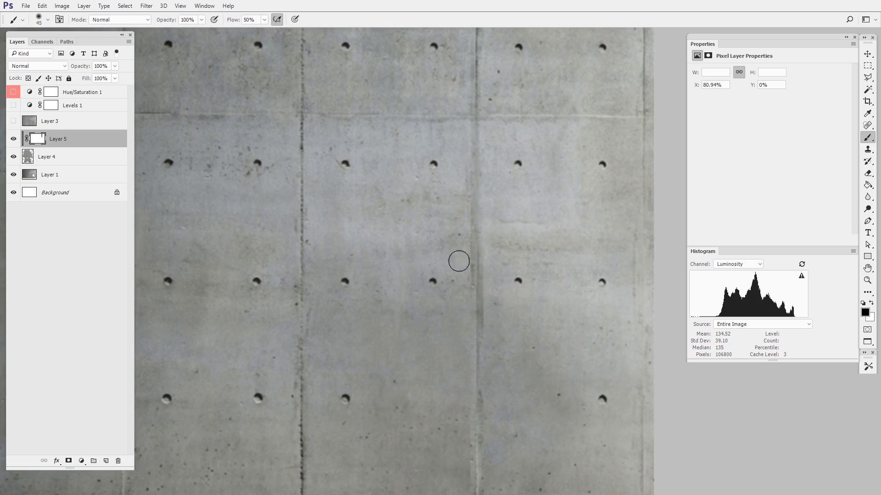
{"action": "scroll", "coordinate": [477, 274], "scroll_direction": "up", "scroll_amount": 4}
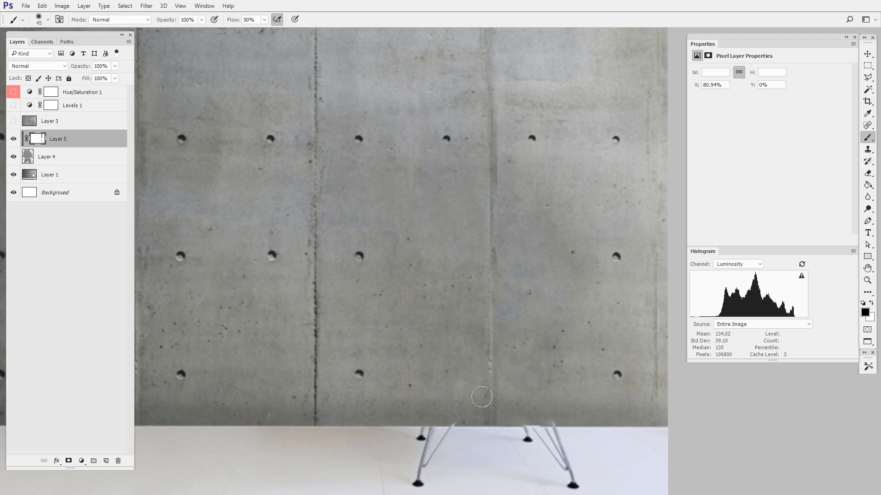
{"action": "left_click", "coordinate": [554, 356], "text": "ctrl+alt"}
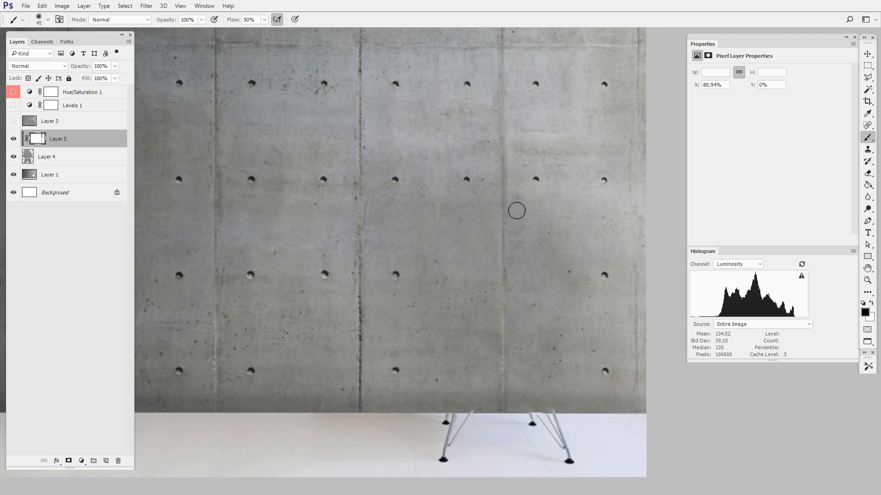
{"action": "left_click", "coordinate": [567, 285], "text": "ctrl+alt"}
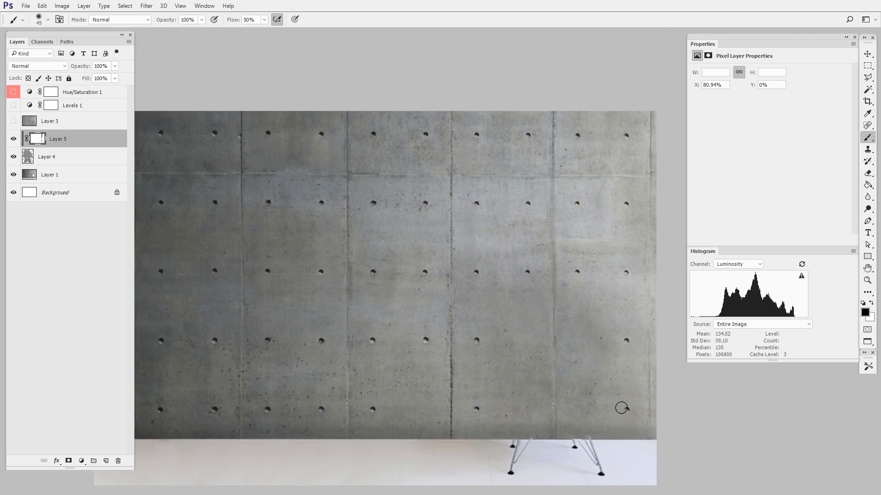
{"action": "left_click", "coordinate": [622, 404], "text": "ctrl+alt"}
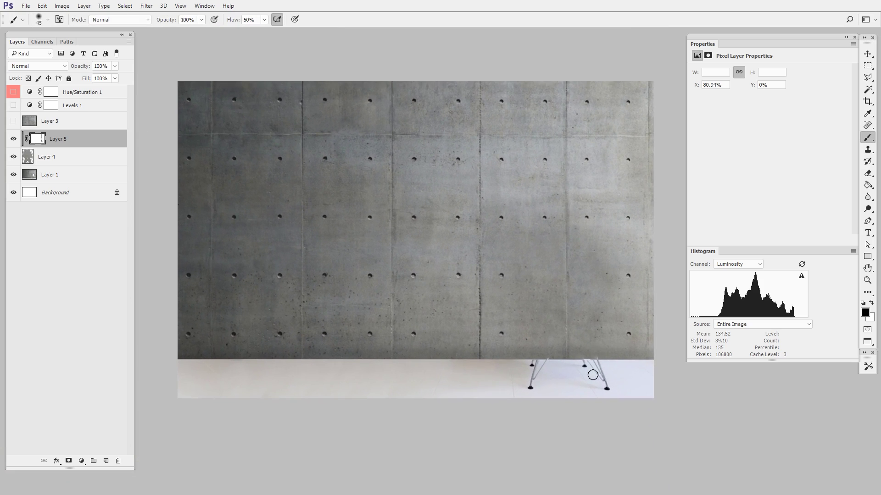
Step: Copy the whole visible image to a new layer and stretch it downward until the wall covers the floor area
{"action": "key", "text": "ctrl+a"}
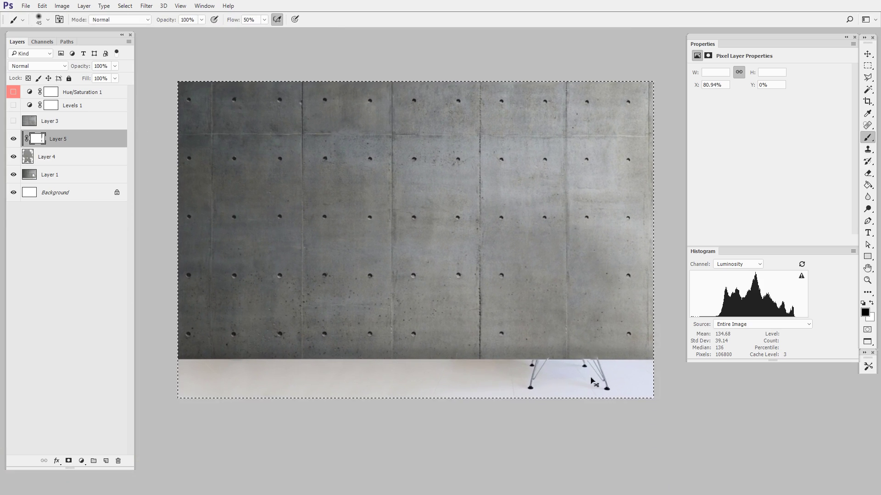
{"action": "key", "text": "ctrl+shift+c"}
{"action": "key", "text": "ctrl+v"}
{"action": "key", "text": "ctrl+t"}
{"action": "left_click_drag", "start_coordinate": [416, 399], "coordinate": [417, 445]}
{"action": "key", "text": "Return"}
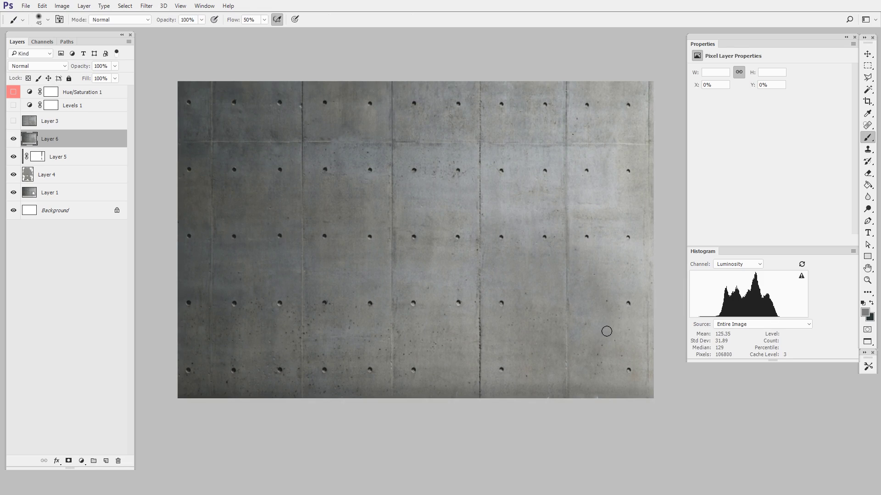
Step: Select the darker left part of the wall over its full height and brighten it with a Levels adjustment, midtone 1.46
{"action": "scroll", "coordinate": [605, 331], "scroll_direction": "down", "scroll_amount": 1}
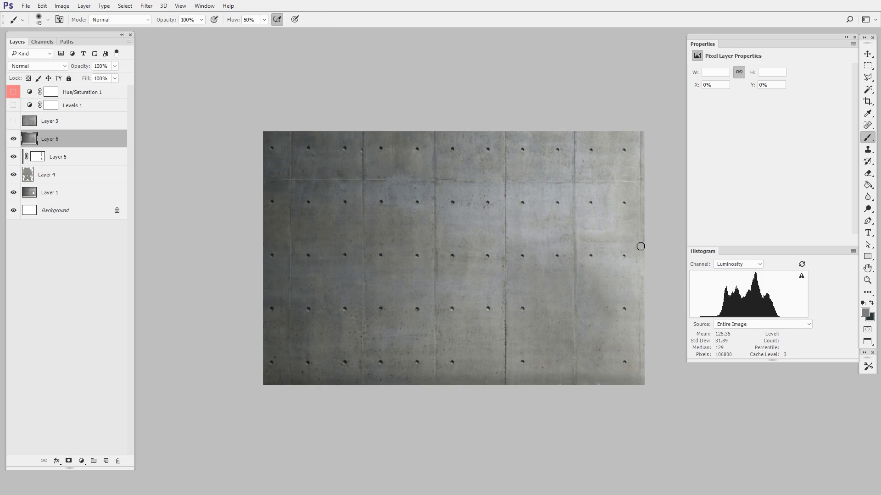
{"action": "left_click", "coordinate": [868, 66]}
{"action": "left_click_drag", "start_coordinate": [233, 104], "coordinate": [482, 397]}
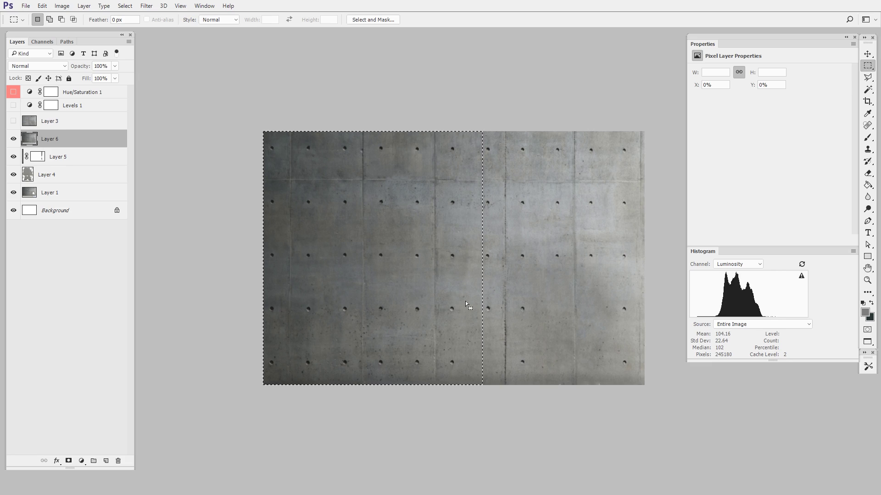
{"action": "left_click", "coordinate": [81, 461]}
{"action": "left_click", "coordinate": [121, 342]}
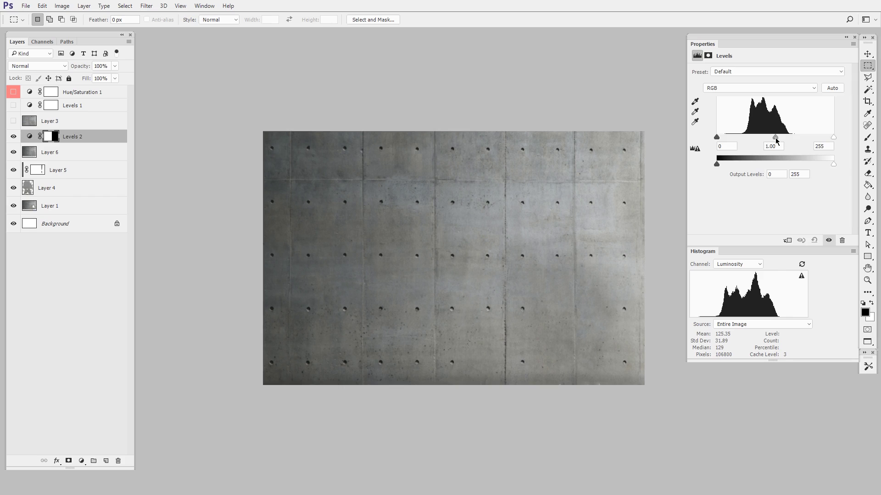
{"action": "left_click_drag", "start_coordinate": [776, 139], "coordinate": [758, 142]}
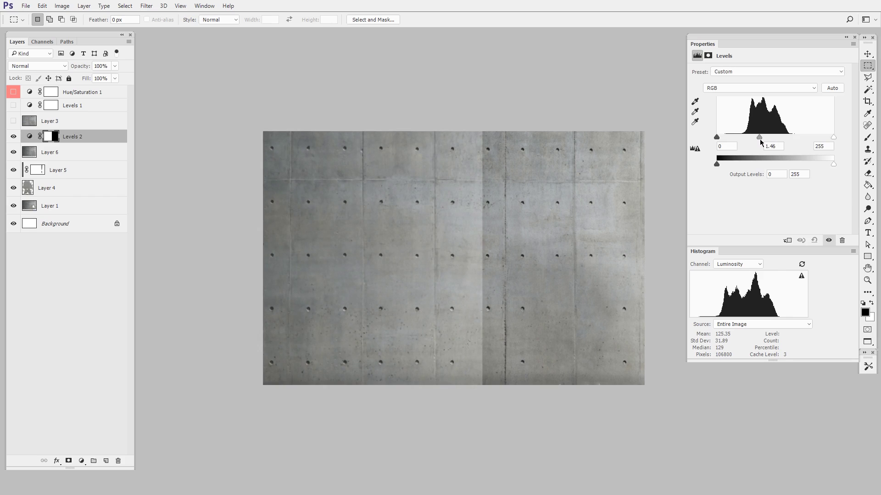
Step: Paint the Levels mask with a large soft black brush along its hard vertical edge to blend the brightened area into the wall
{"action": "left_click", "coordinate": [54, 137]}
{"action": "left_click_drag", "start_coordinate": [494, 289], "coordinate": [475, 301]}
{"action": "key", "text": "b"}
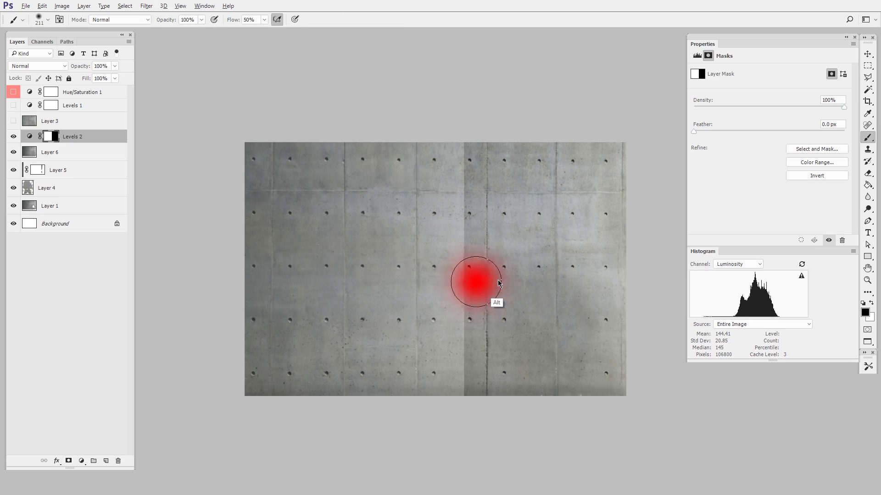
{"action": "left_click_drag", "start_coordinate": [466, 180], "coordinate": [483, 144]}
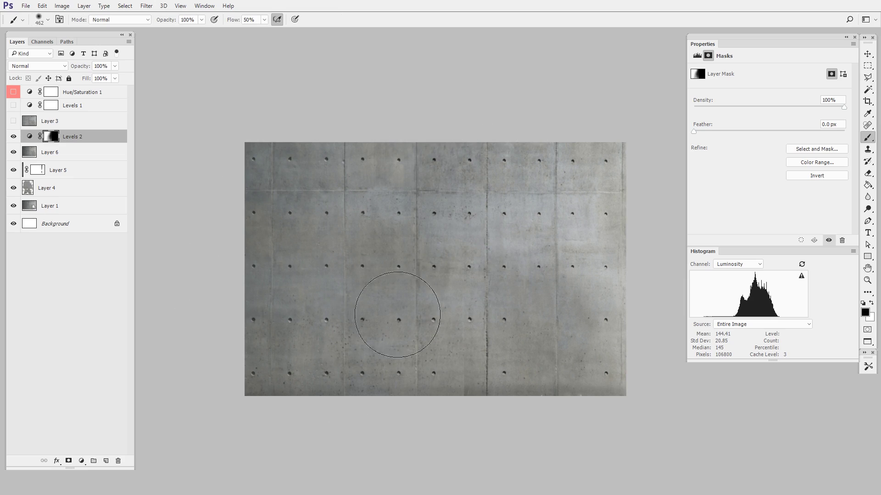
{"action": "left_click_drag", "start_coordinate": [506, 308], "coordinate": [515, 299]}
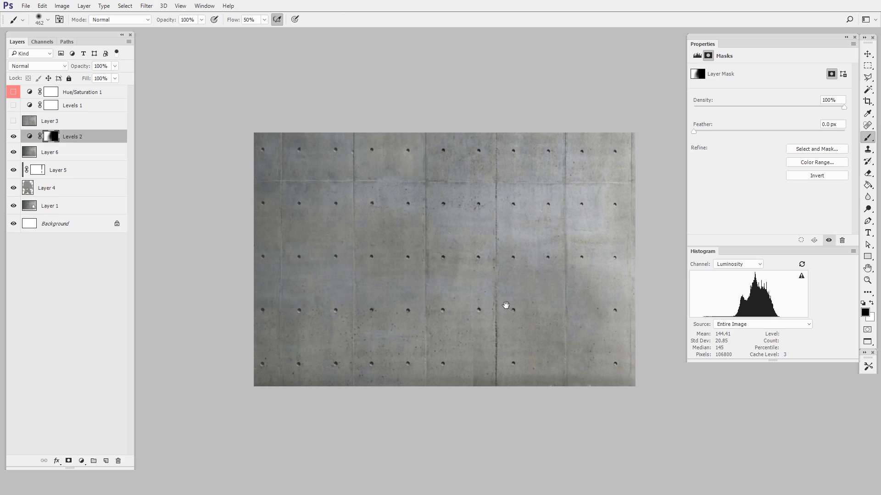
Step: Set the midtone of the masked Levels adjustment to 1.49
{"action": "left_click", "coordinate": [29, 136]}
{"action": "left_click_drag", "start_coordinate": [760, 140], "coordinate": [758, 140]}
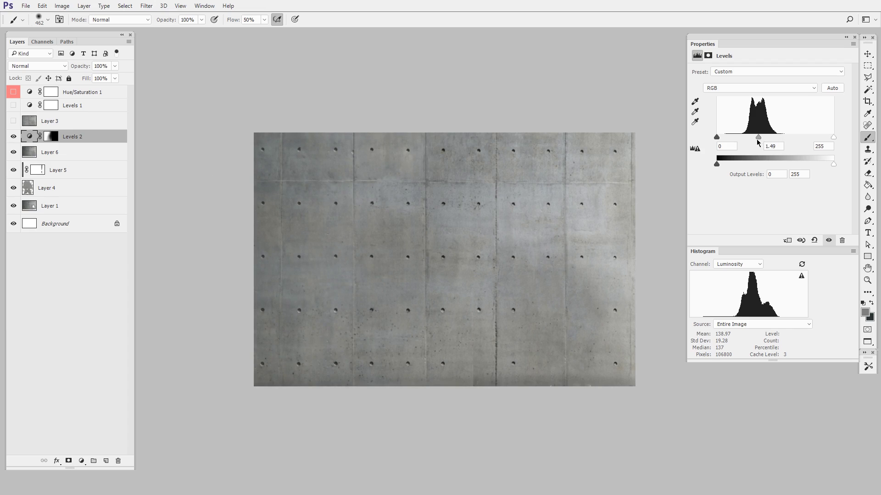
{"action": "left_click_drag", "start_coordinate": [478, 364], "coordinate": [454, 380]}
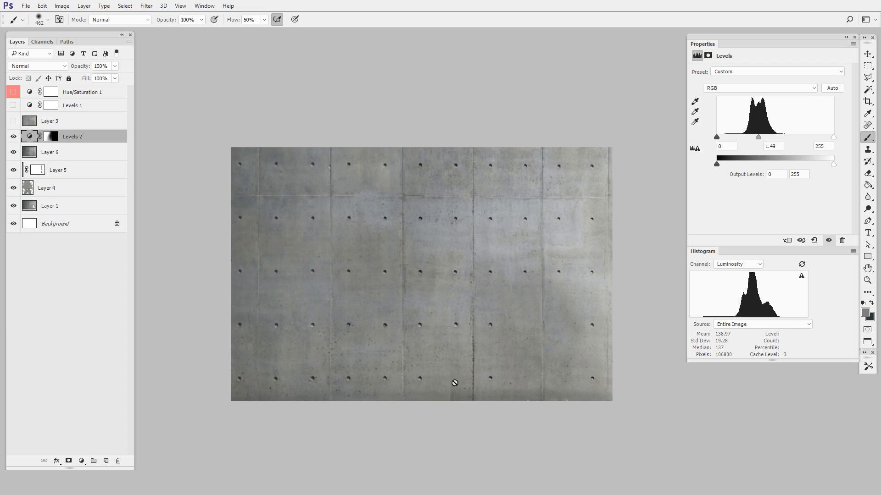
Step: Add a Levels adjustment over the whole wall with midtone 0.91, checking the histogram of a central selection
{"action": "left_click", "coordinate": [81, 460]}
{"action": "left_click", "coordinate": [113, 312]}
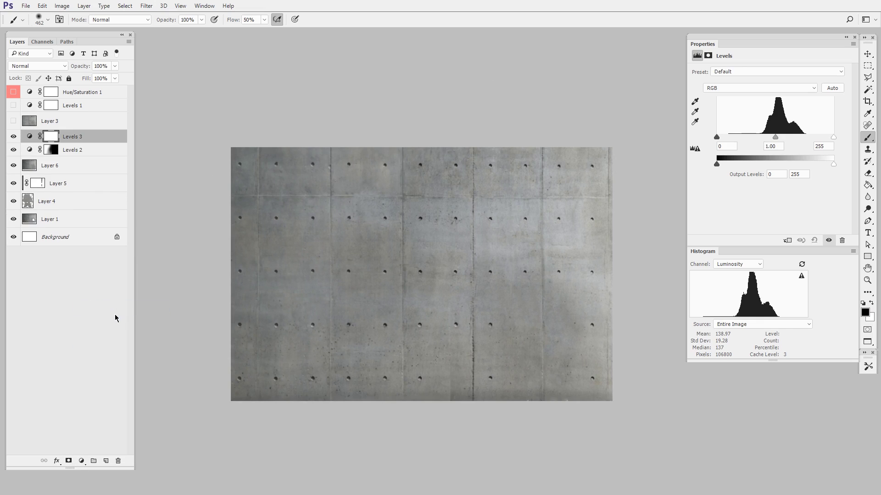
{"action": "left_click", "coordinate": [867, 65]}
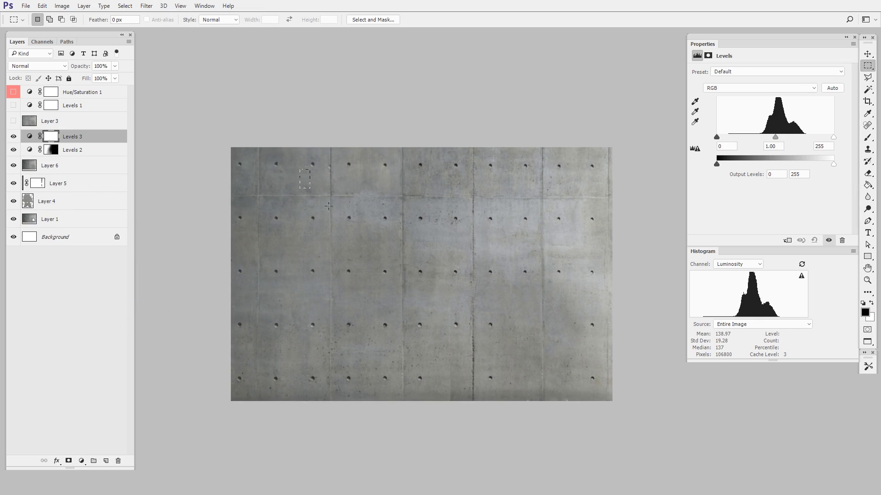
{"action": "left_click_drag", "start_coordinate": [299, 169], "coordinate": [559, 359]}
{"action": "left_click_drag", "start_coordinate": [775, 137], "coordinate": [779, 139]}
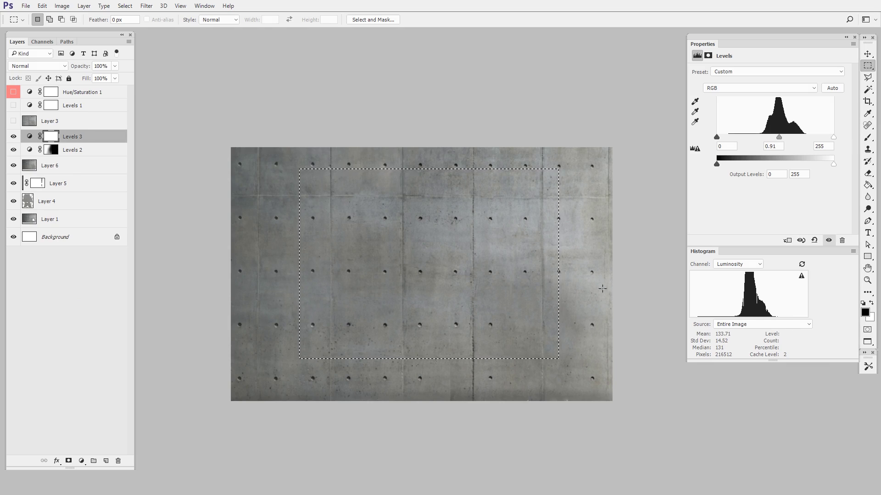
{"action": "left_click", "coordinate": [507, 281]}
Step: Set the whole-wall Levels output range to 45 and 214, and check the histogram of a central area
{"action": "left_click_drag", "start_coordinate": [717, 164], "coordinate": [739, 166]}
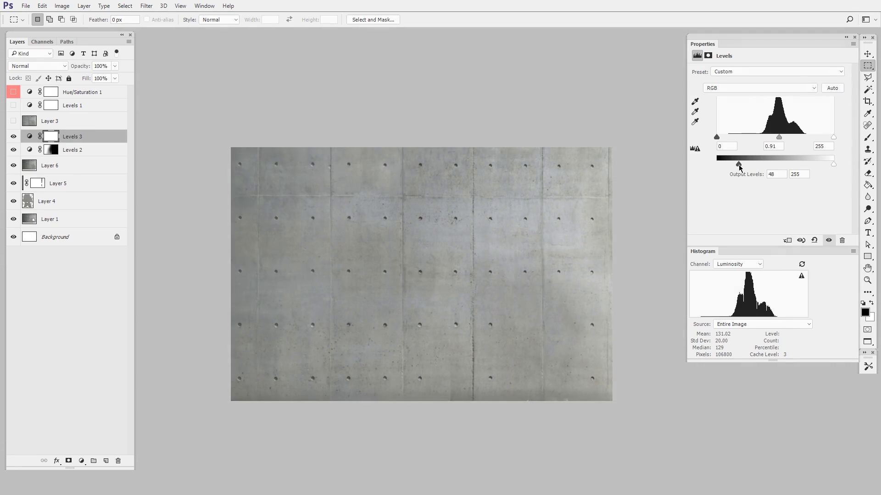
{"action": "left_click_drag", "start_coordinate": [834, 164], "coordinate": [815, 167]}
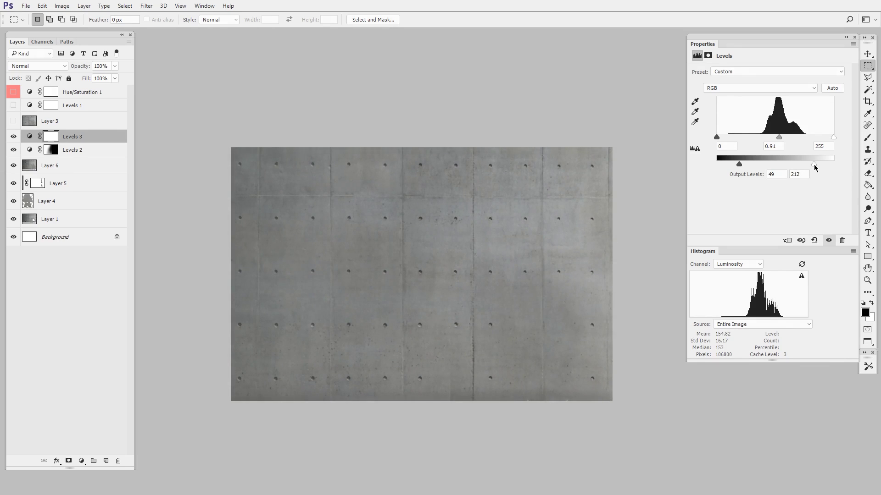
{"action": "left_click_drag", "start_coordinate": [738, 168], "coordinate": [737, 168]}
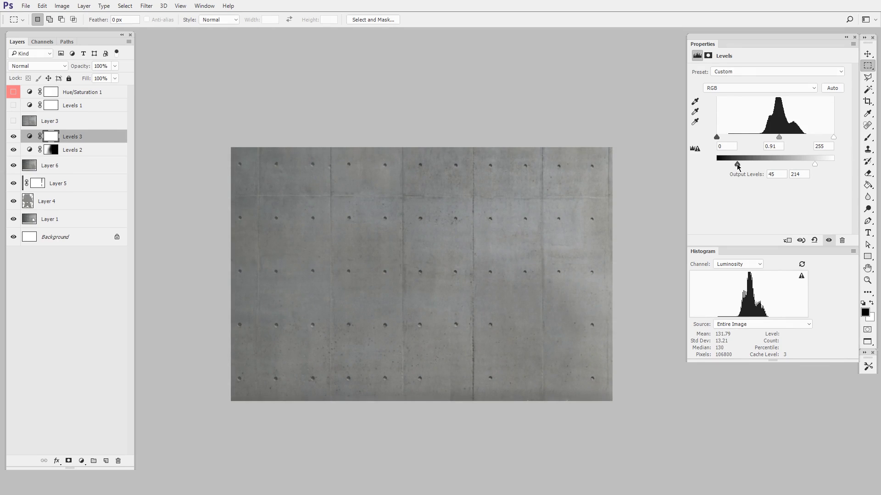
{"action": "left_click_drag", "start_coordinate": [350, 193], "coordinate": [538, 353]}
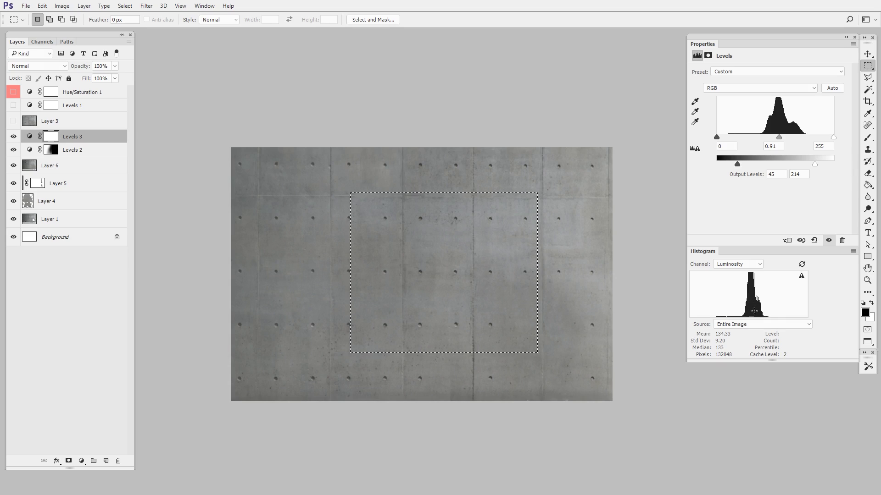
{"action": "key", "text": "ctrl+d"}
Step: Set the masked Levels midtone to 1.63 and compare the corrected wall with the original chair photo by toggling the layers above it
{"action": "key", "text": "alt+["}
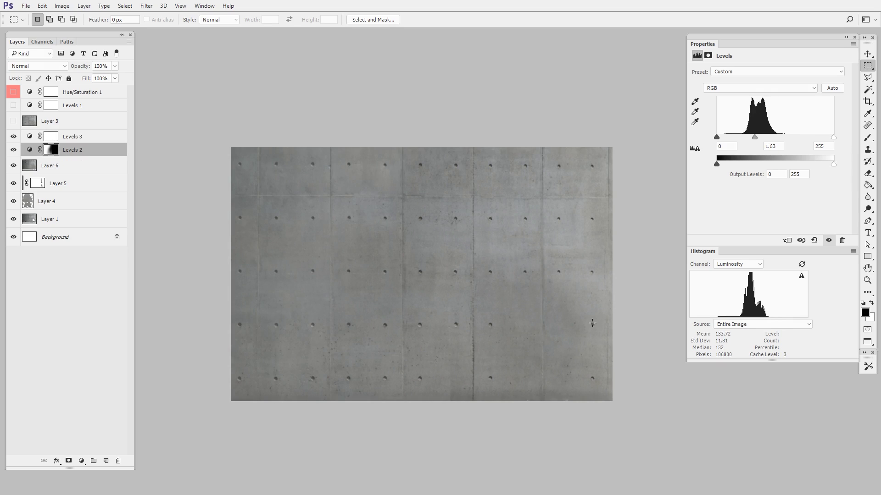
{"action": "left_click_drag", "start_coordinate": [13, 136], "coordinate": [14, 200]}
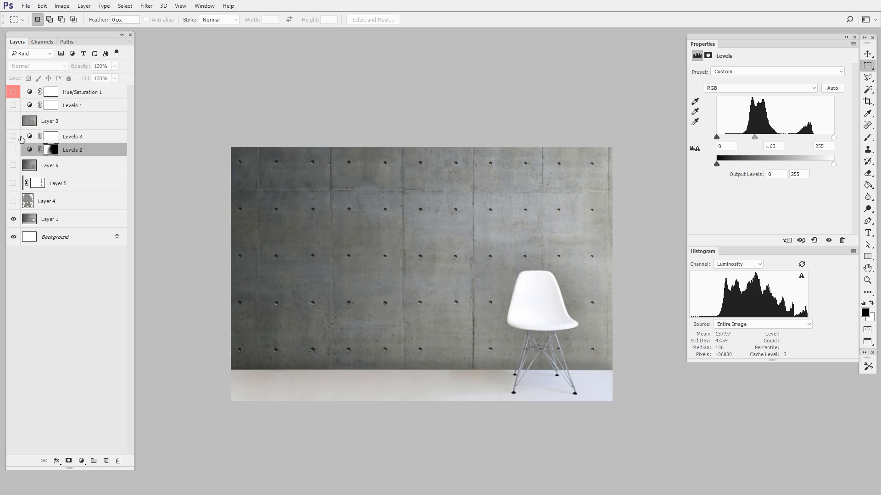
{"action": "left_click_drag", "start_coordinate": [13, 136], "coordinate": [13, 201]}
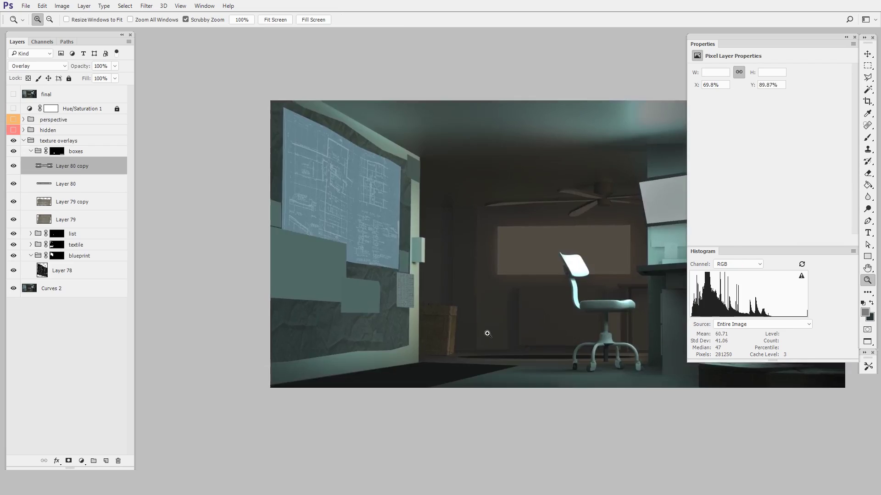
Step: Examine the boxes in the room painting, switch to the cardboard document and compare the original box photo with its flattened textures
{"action": "left_click", "coordinate": [466, 334]}
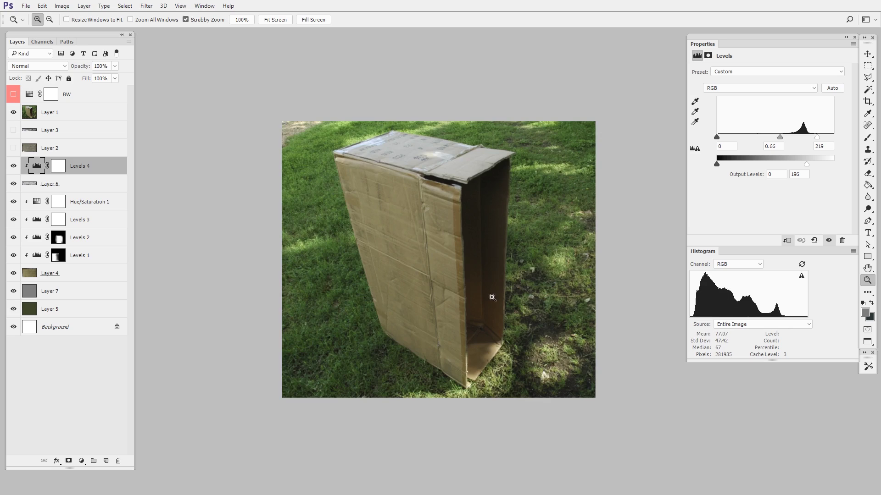
{"action": "left_click", "coordinate": [513, 350]}
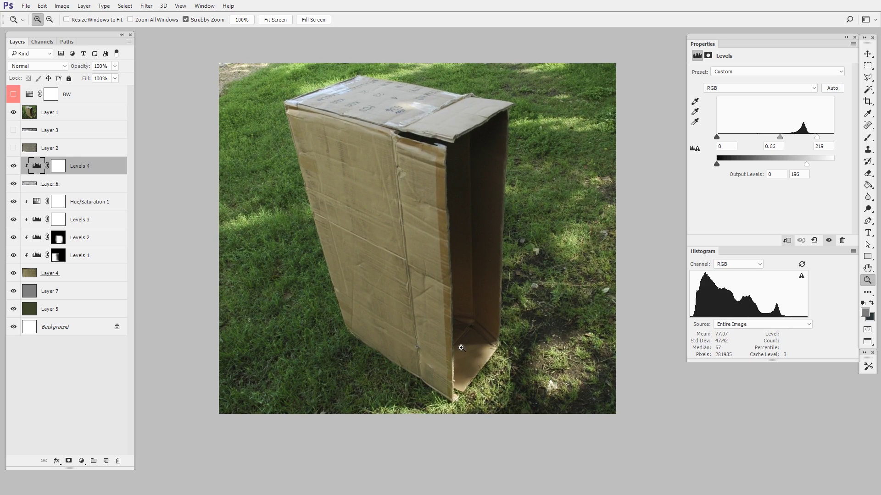
{"action": "left_click", "coordinate": [20, 115]}
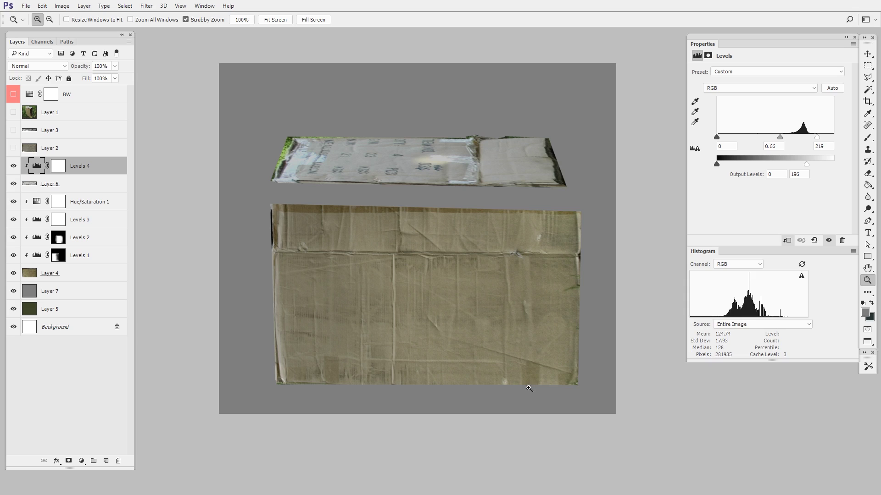
{"action": "left_click", "coordinate": [522, 333]}
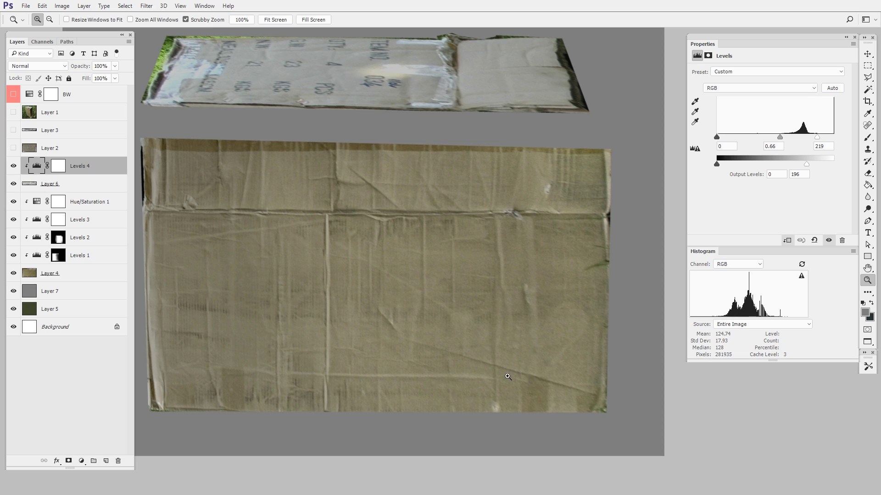
{"action": "left_click", "coordinate": [523, 362], "text": "alt"}
{"action": "left_click", "coordinate": [14, 112]}
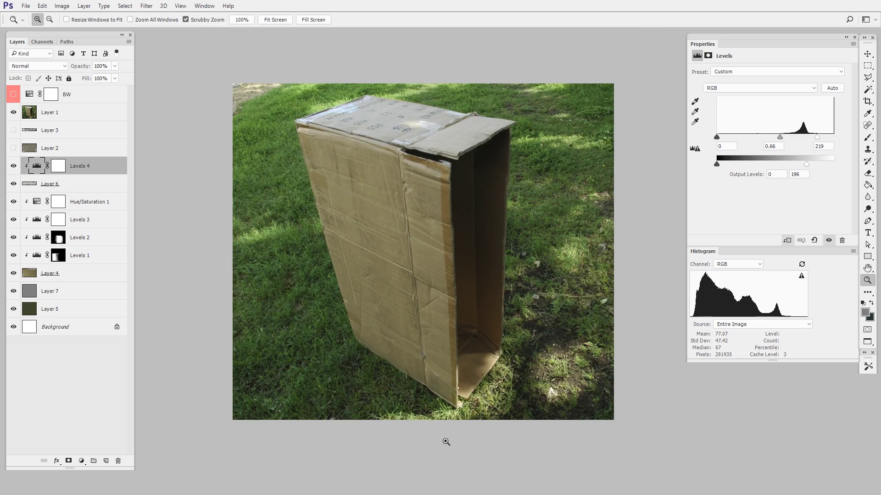
{"action": "key", "text": "ctrl+z"}
Step: Place a colour sampler on the grey background above the flattened cardboard to read its RGB values
{"action": "right_click", "coordinate": [868, 113]}
{"action": "left_click", "coordinate": [856, 134]}
{"action": "left_click", "coordinate": [466, 133]}
{"action": "left_click", "coordinate": [518, 137]}
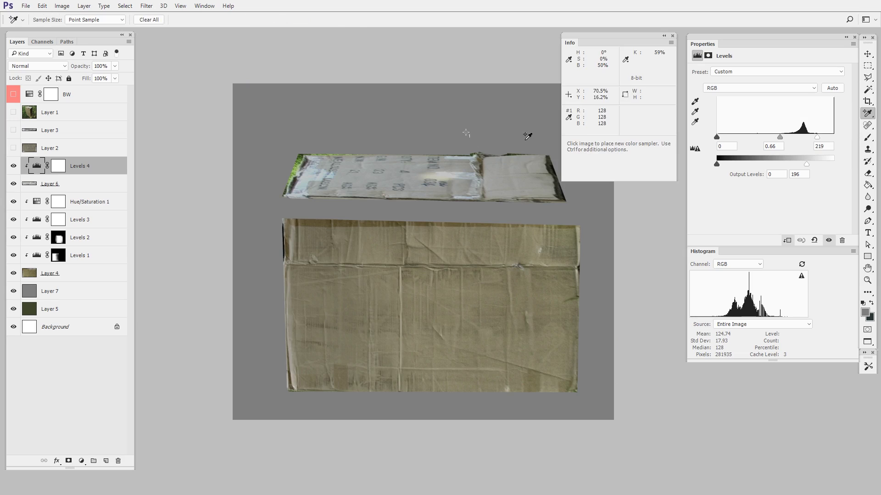